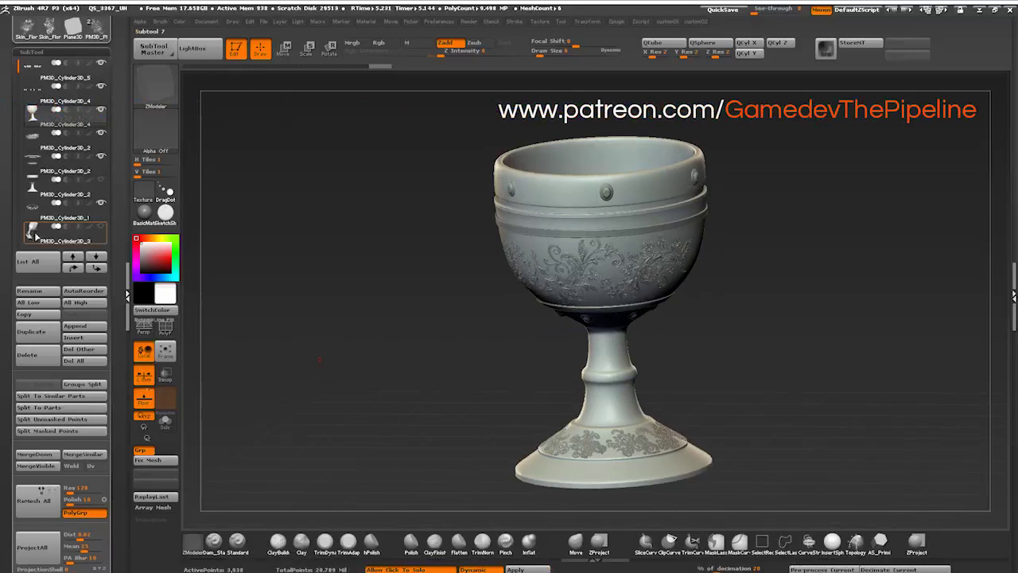
Step: Select the low-poly goblet subtool PM3D_Cylinder3D_3, isolate it and display its polyframe
left_click(35, 232)
left_click(345, 353)
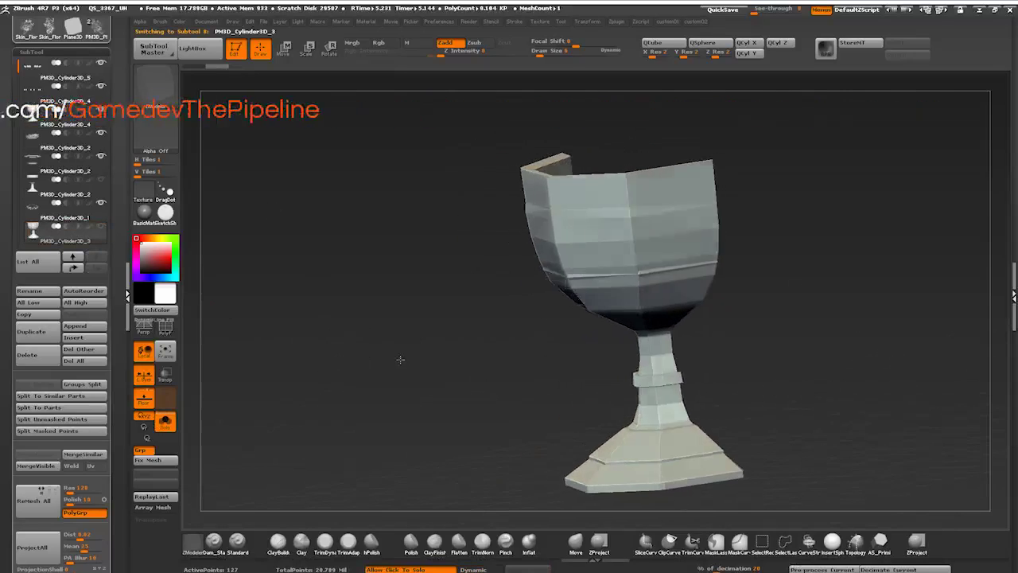
left_click(165, 326)
Step: Try to mirror and weld the half goblet into a complete mesh, and undo the latest attempts
key("space")
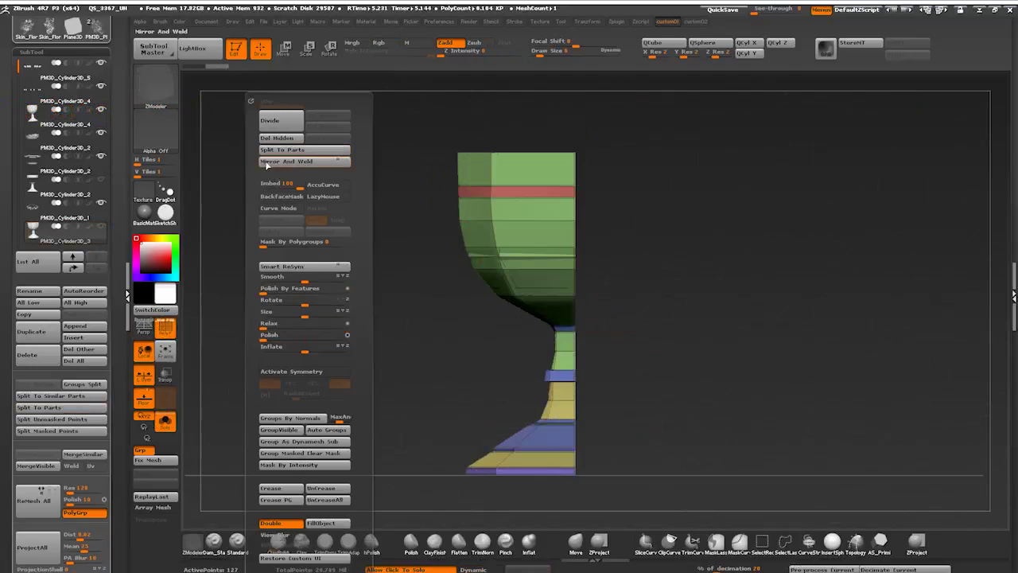
left_click(266, 162)
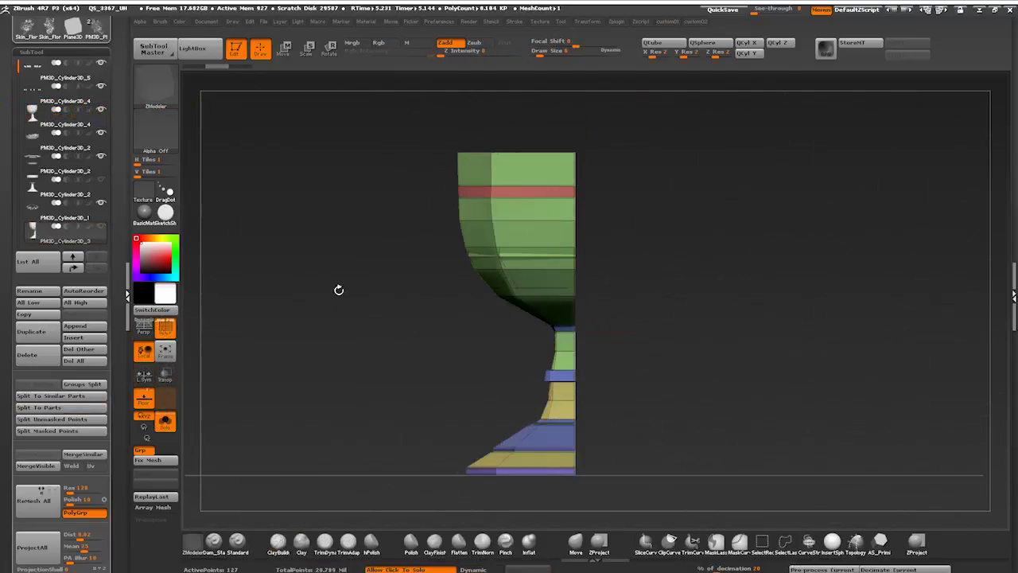
key("m")
left_click(309, 163)
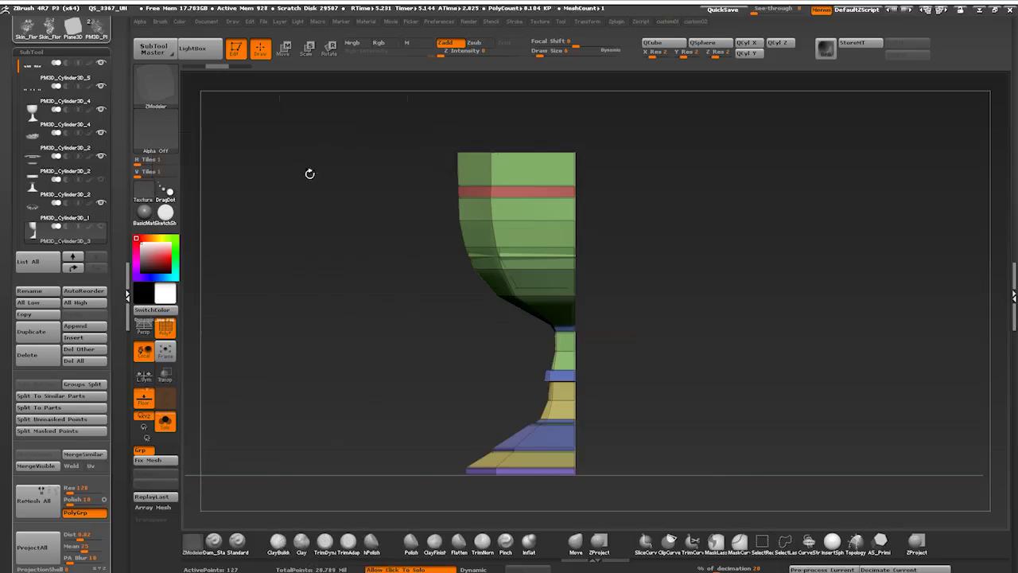
key("m")
key("m")
key("m")
left_click(327, 165)
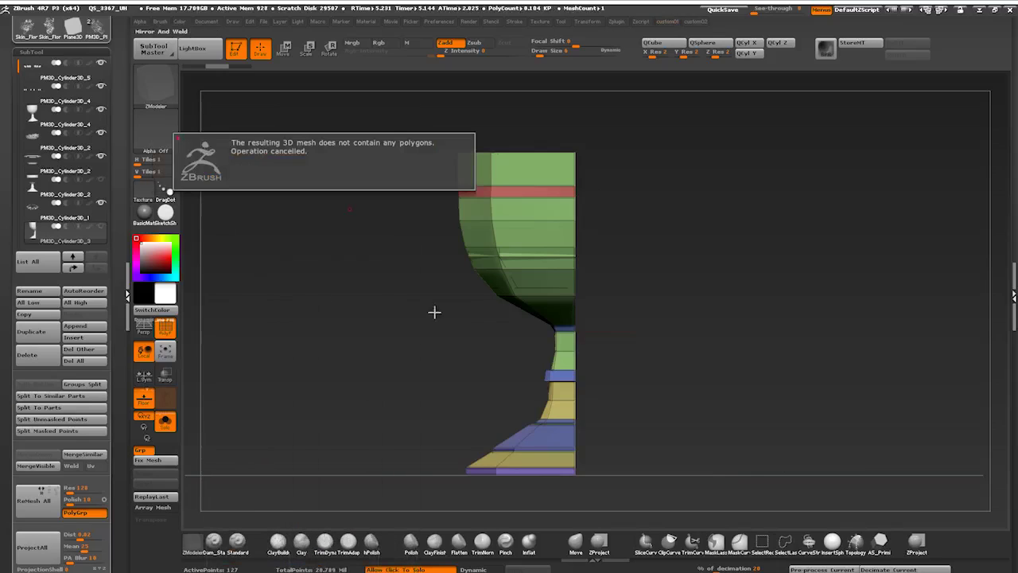
left_click_drag(278, 317, 318, 350)
key("m")
left_click(373, 300)
left_click_drag(335, 302, 271, 298)
left_click(318, 162)
left_click_drag(414, 295, 354, 404)
key("shift+f")
key("m")
left_click(366, 128)
key("shift+d")
key("shift+f")
key("ctrl+z")
key("ctrl+z")
Step: Remove the surplus edge loops from the low-poly bowl with ZModeler and slide a remaining loop against the high-poly goblet
key("space")
left_click_drag(395, 338, 292, 330)
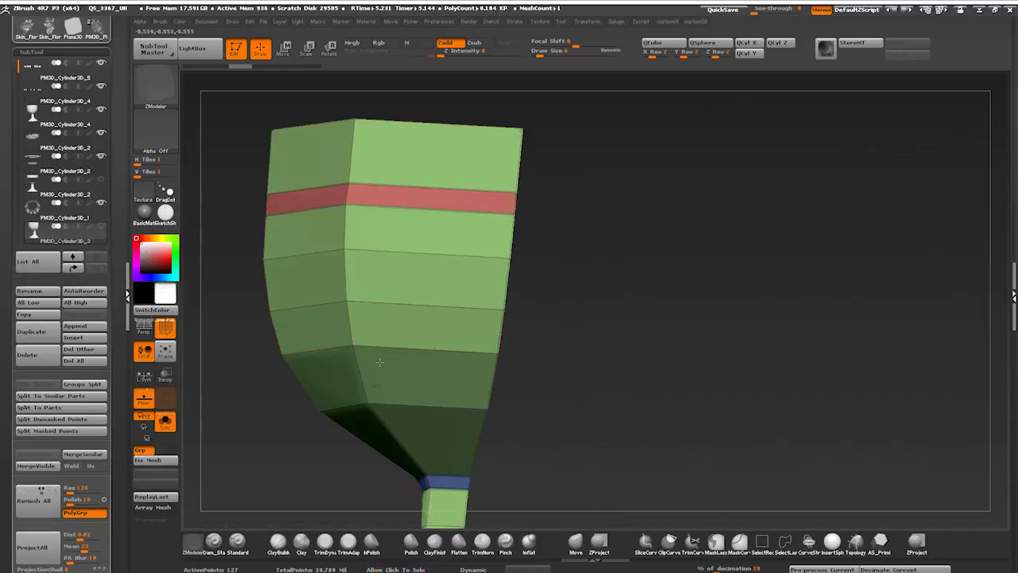
left_click_drag(532, 415, 482, 427)
left_click_drag(323, 411, 463, 413)
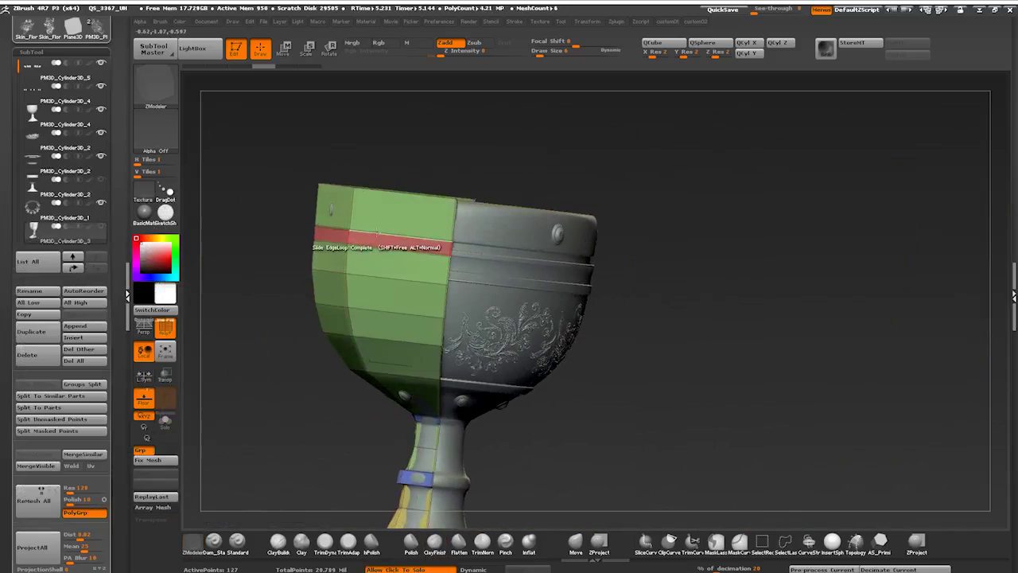
Step: Simplify and slide the edge loops on the low-poly stem with ZModeler to follow the high-poly silhouette
key("space")
left_click(266, 313)
left_click_drag(272, 243, 252, 347)
left_click_drag(291, 309, 303, 379)
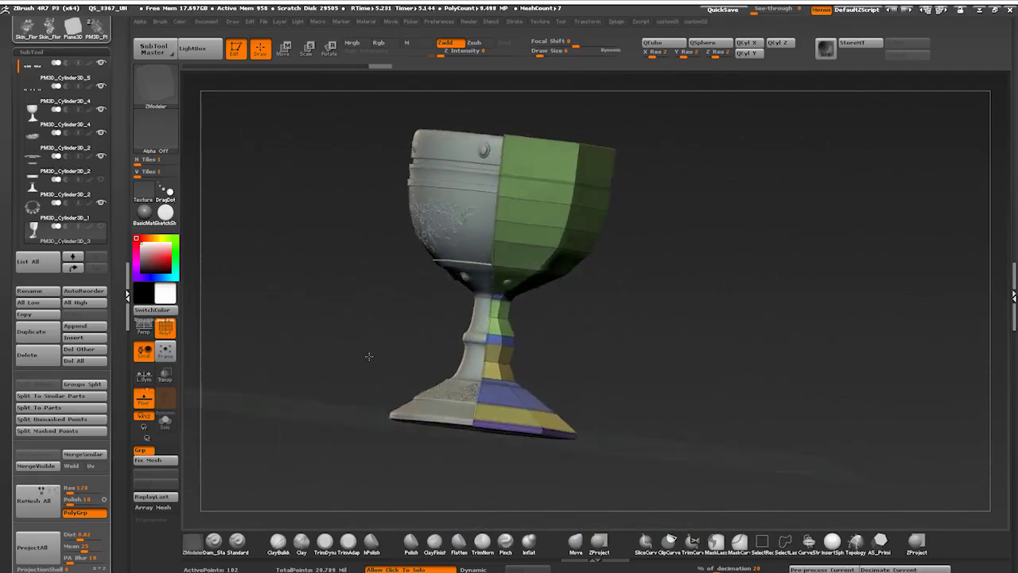
Step: Isolate the low-poly half goblet and regroup its polygons with Groups By Normals
mouse_move(328, 499)
left_mouse_down()
mouse_move(323, 487)
mouse_move(326, 497)
left_mouse_up()
left_click_drag(324, 432, 313, 407)
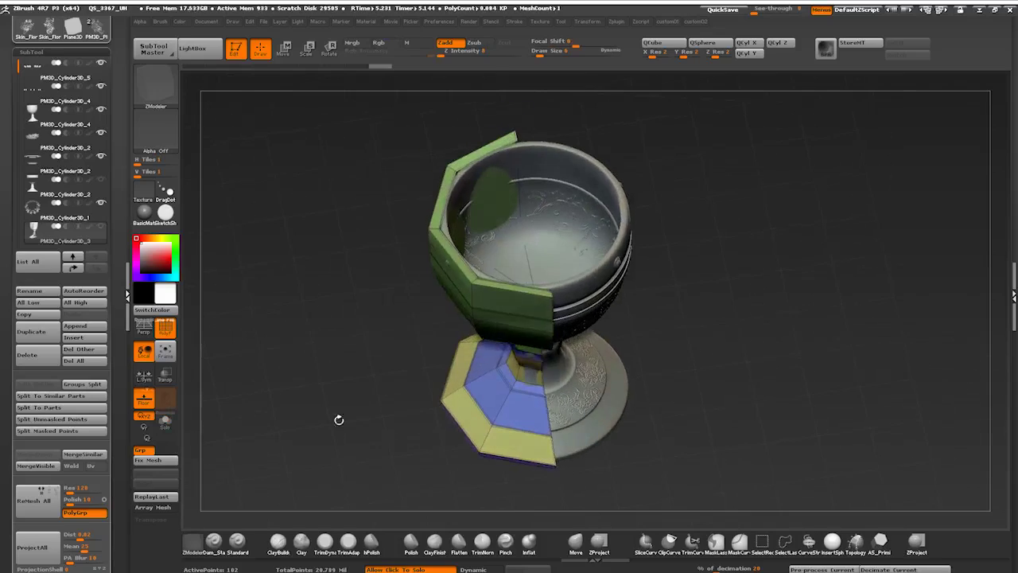
left_click_drag(341, 336, 355, 402)
left_click(356, 359)
key("1")
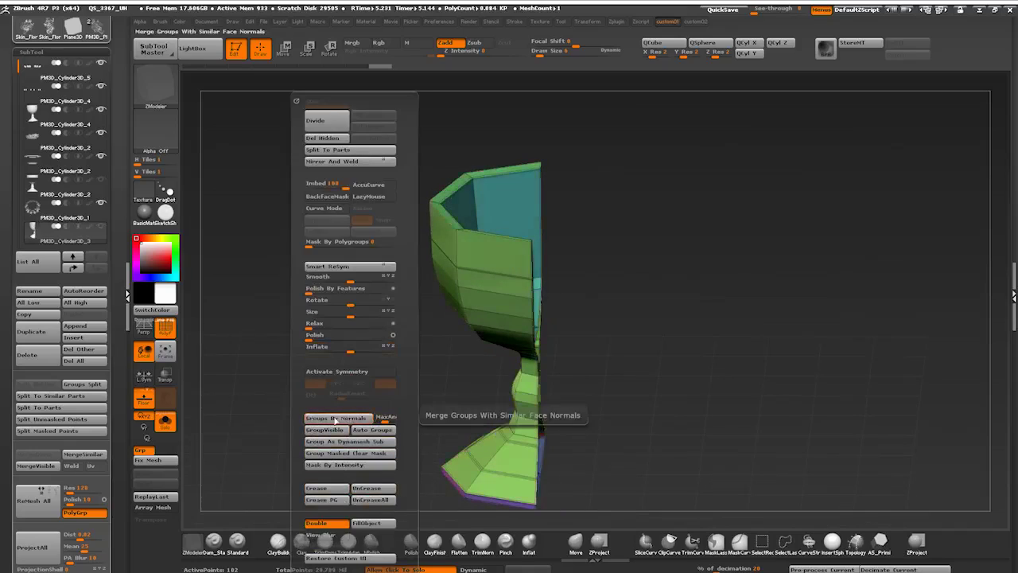
Step: Isolate the foot area of the half goblet with rectangular selection and regroup its visible polygons
mouse_move(264, 404)
left_mouse_down()
mouse_move(291, 375)
mouse_move(307, 423)
mouse_move(313, 310)
mouse_move(287, 400)
mouse_move(316, 411)
mouse_move(311, 359)
mouse_move(307, 407)
mouse_move(334, 400)
left_mouse_up()
left_click_drag(466, 348, 529, 354)
left_click_drag(291, 109, 258, 71)
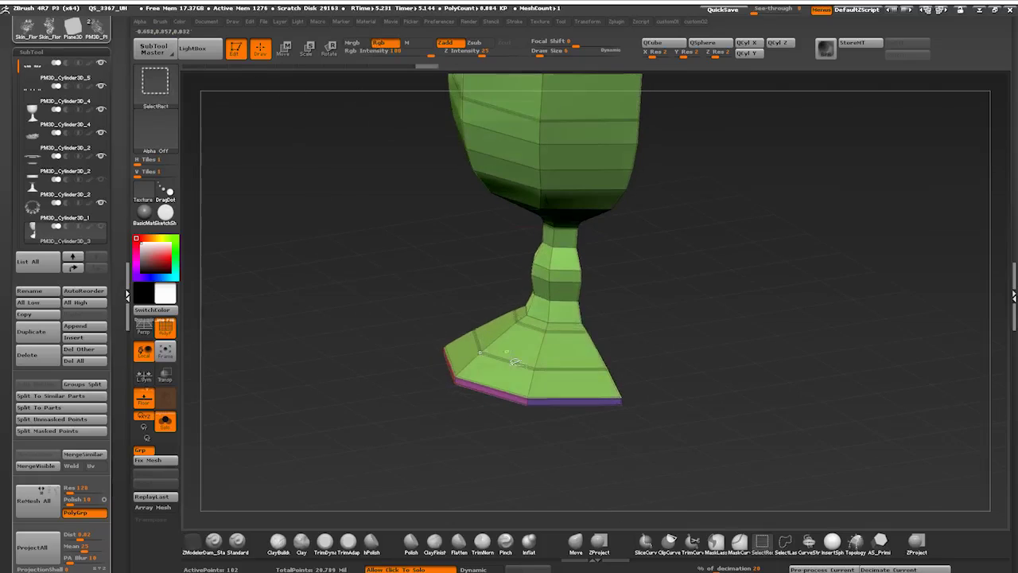
left_click_drag(419, 356, 397, 360)
left_click_drag(386, 362, 390, 341)
left_click(383, 357, "ctrl+shift")
mouse_move(390, 341)
left_mouse_down()
mouse_move(375, 374)
mouse_move(386, 344)
left_mouse_up()
left_click_drag(397, 279, 577, 376, "ctrl+shift")
mouse_move(398, 358)
left_mouse_down()
mouse_move(318, 347)
mouse_move(368, 412)
mouse_move(351, 355)
mouse_move(318, 370)
mouse_move(325, 402)
mouse_move(371, 401)
mouse_move(428, 345)
mouse_move(428, 301)
mouse_move(442, 279)
left_mouse_up()
left_click(325, 350, "ctrl+shift")
left_click(463, 391, "ctrl+shift")
key("space")
left_click(372, 431)
left_click(311, 360, "ctrl+shift")
Step: Hide the unwanted faces near the foot and assign the remaining visible faces one polygroup
left_click(432, 390, "ctrl+alt+shift")
left_click(530, 428, "ctrl+shift")
key("ctrl+w")
left_click(325, 401, "ctrl+shift")
Step: Isolate the outer bowl faces together with the rim and assign them one polygroup
left_click(558, 212, "ctrl+shift")
left_click_drag(434, 358, 447, 382, "ctrl+shift")
mouse_move(447, 382)
left_mouse_down()
mouse_move(452, 351)
mouse_move(429, 390)
mouse_move(450, 458)
left_mouse_up()
left_click(453, 350, "ctrl+shift")
left_click_drag(458, 342, 463, 429, "alt")
left_click(459, 426, "ctrl+alt+shift")
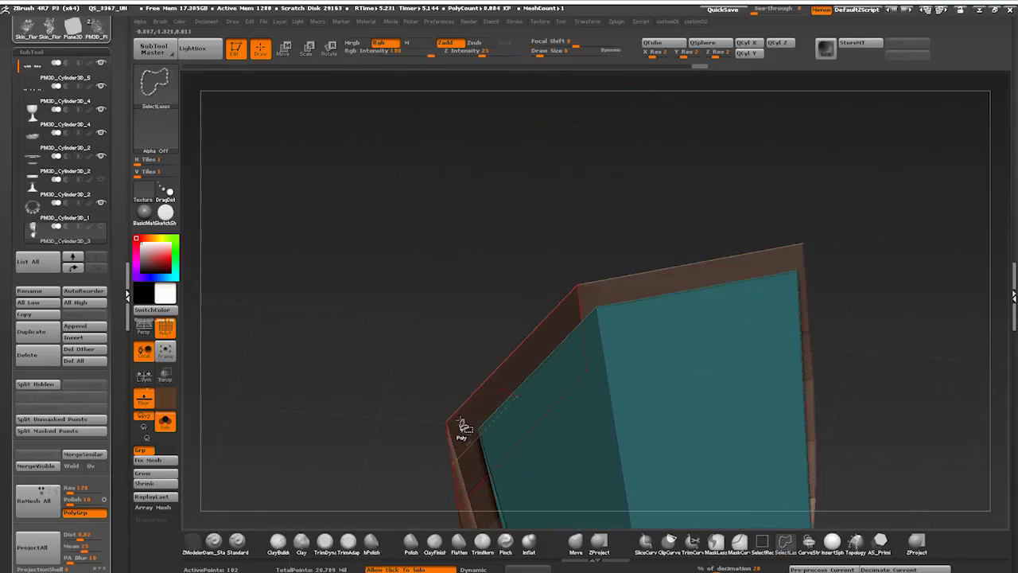
left_click_drag(350, 426, 382, 310, "alt")
left_click_drag(368, 316, 389, 337)
left_click(762, 542, "ctrl+shift")
left_click_drag(449, 338, 503, 332)
left_click(509, 333, "ctrl+shift")
left_click_drag(446, 358, 372, 382)
mouse_move(372, 382)
left_mouse_down("ctrl+shift")
mouse_move(382, 396)
mouse_move(367, 402)
mouse_move(398, 438)
left_mouse_up("ctrl+shift")
key("ctrl+w")
left_click(367, 403, "ctrl+shift")
Step: Separate the stem from the bowl as its own polygroup, and show the whole goblet with the other subtools
left_click(525, 291, "ctrl+alt+shift")
left_click_drag(397, 358, 358, 295)
mouse_move(428, 178)
left_mouse_down("ctrl+alt+shift")
mouse_move(686, 332)
mouse_move(521, 515)
left_mouse_up("ctrl+alt+shift")
key("ctrl+z")
left_click_drag(662, 512, 430, 330, "ctrl+alt+shift")
mouse_move(430, 334)
left_mouse_down()
mouse_move(292, 381)
mouse_move(329, 342)
mouse_move(351, 382)
left_mouse_up()
key("ctrl+w")
left_click(374, 352, "ctrl+shift")
left_click(308, 356)
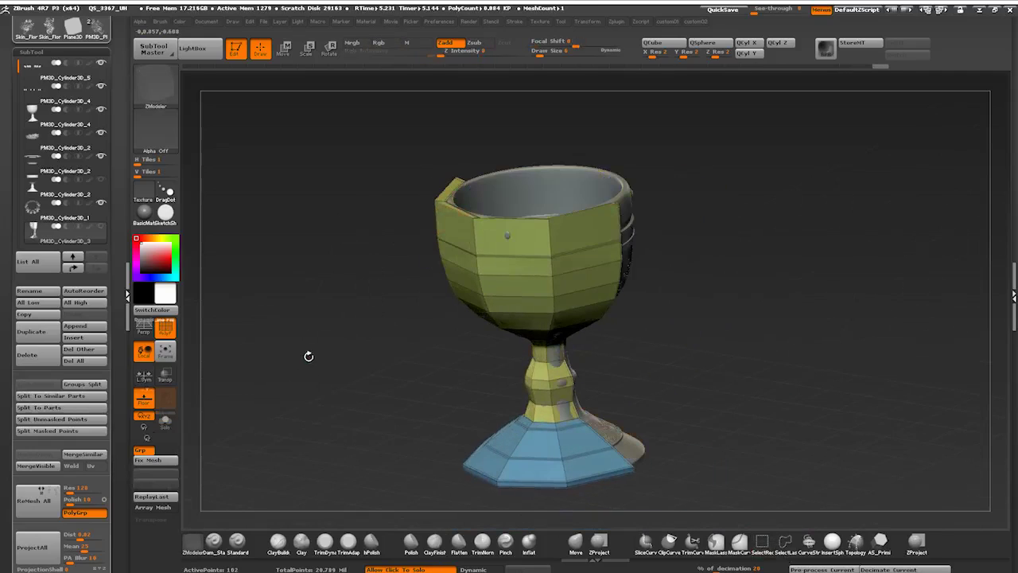
Step: Unwrap the half goblet by polygroups in UV Master, disable Symmetry, and preview the flattened UV layout
left_click(620, 21)
left_click(609, 37)
left_click(35, 203)
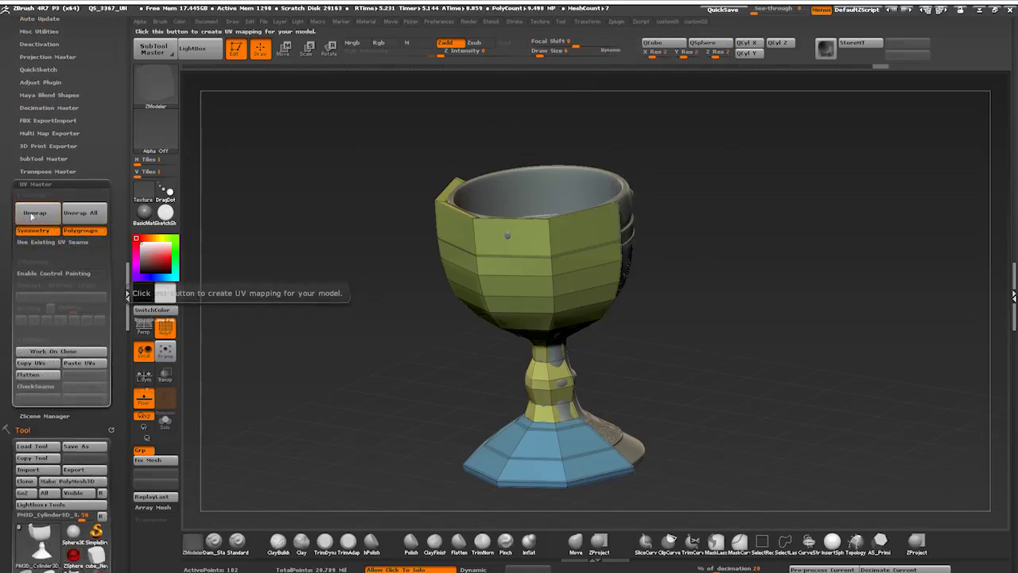
left_click(28, 374)
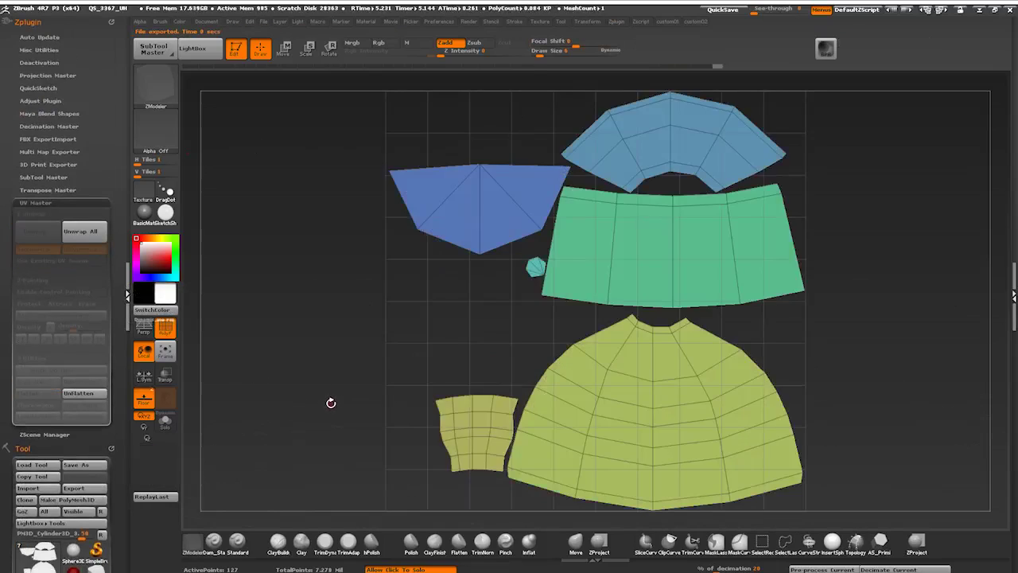
left_click(78, 393)
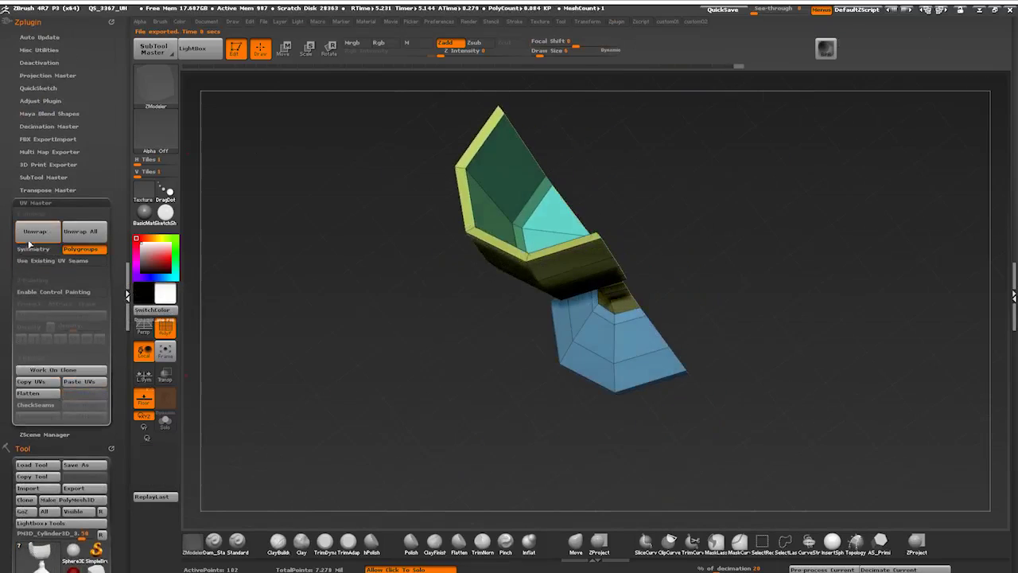
left_click(27, 394)
left_click(78, 393)
Step: Try to mirror and weld the unwrapped half goblet, and undo the attempt
left_click_drag(284, 313, 280, 398)
key("1")
left_click(297, 558)
left_click(285, 167)
mouse_move(265, 338)
left_mouse_down("alt")
mouse_move(271, 415)
mouse_move(320, 316)
mouse_move(333, 326)
mouse_move(322, 223)
mouse_move(343, 345)
mouse_move(350, 330)
left_mouse_up("alt")
key("ctrl+z")
Step: Mirror and weld the half goblet into a full low-poly goblet
left_click(572, 547)
key("1")
left_click(441, 166)
Step: Unwrap the full low-poly goblet by polygroups in UV Master without Symmetry and check the flattened UV layout
left_click(622, 31)
left_click(29, 197)
left_click(29, 386)
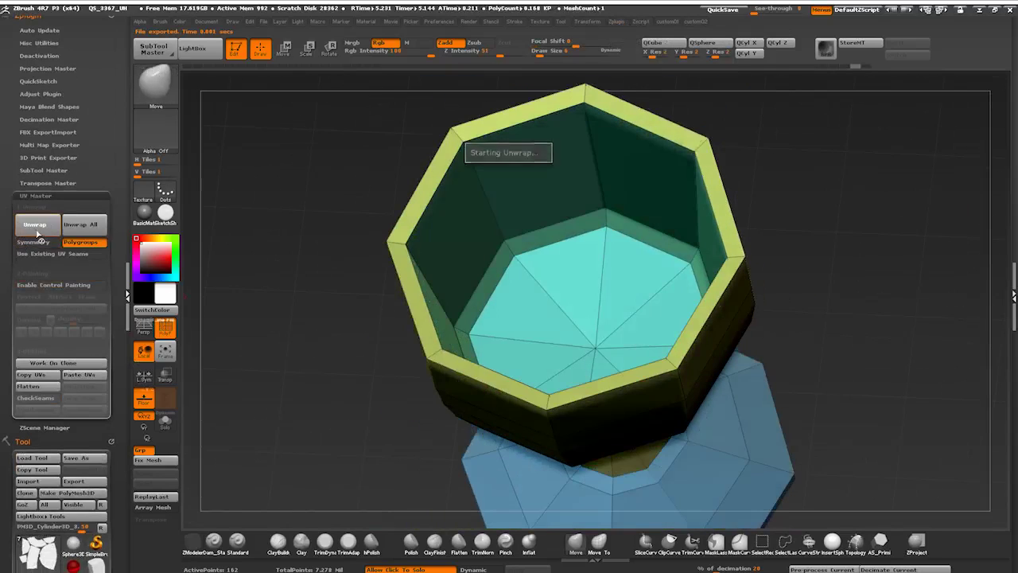
left_click(29, 386)
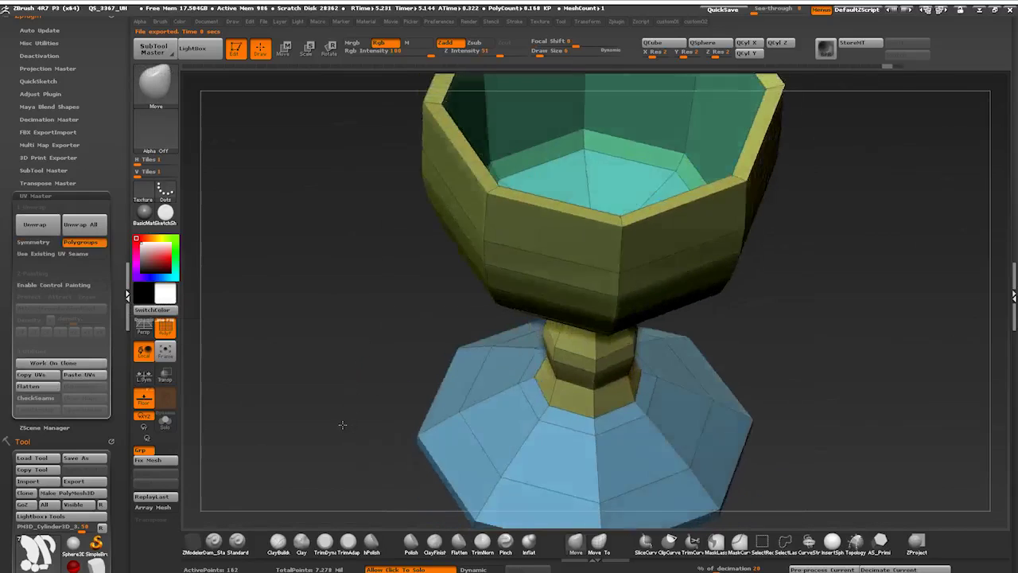
left_click_drag(341, 425, 260, 348)
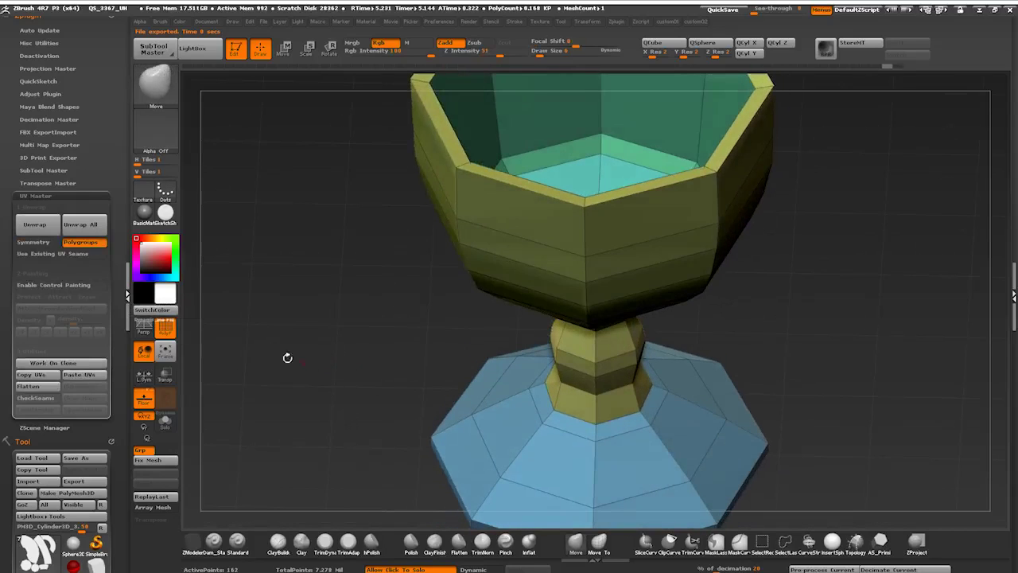
left_click(28, 387)
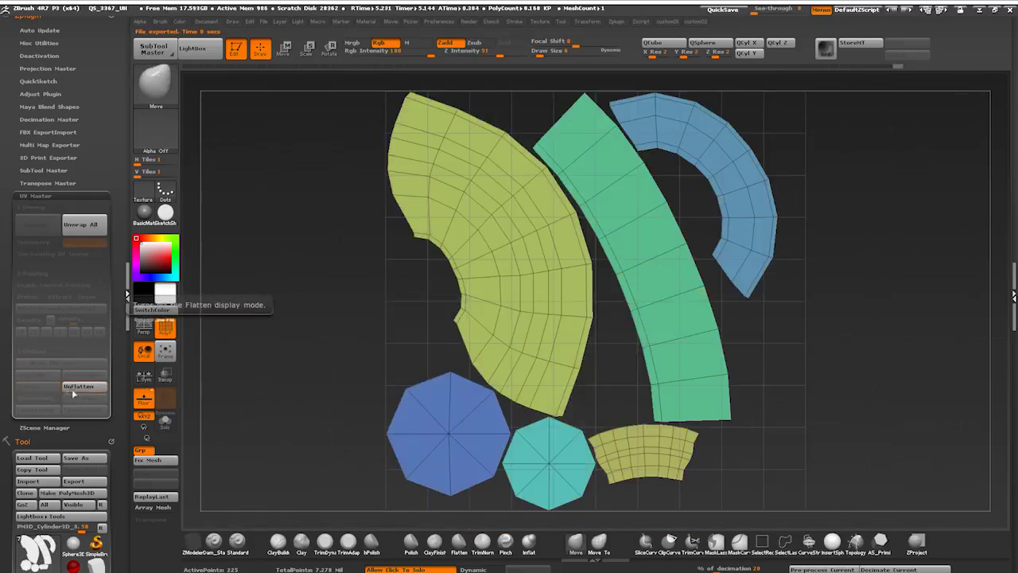
left_click(71, 390)
scroll(4, 313, "down", 1)
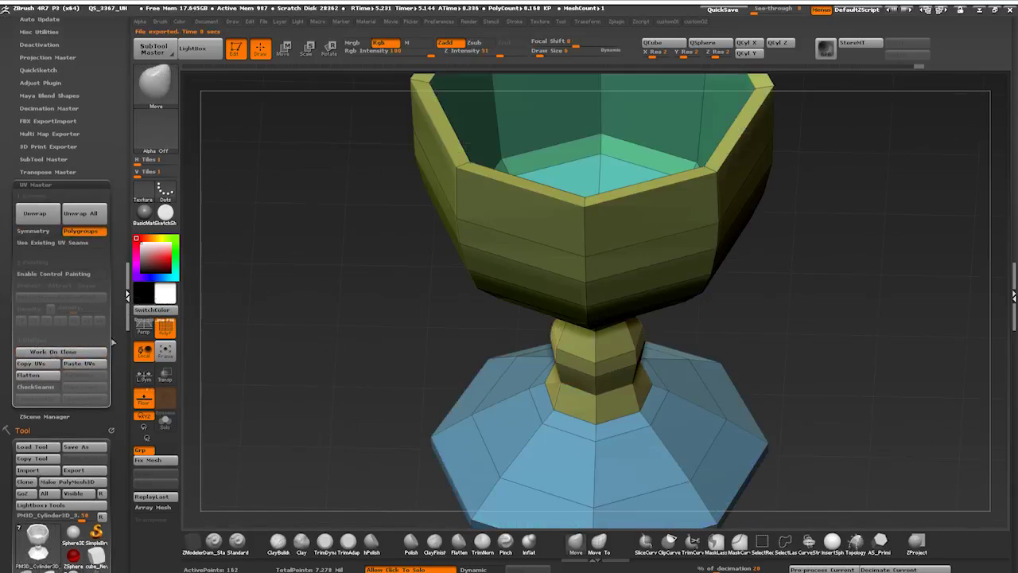
Step: Activate radial symmetry around the Y axis for the low-poly goblet
left_click_drag(300, 449, 322, 295)
key("space")
left_click(269, 372)
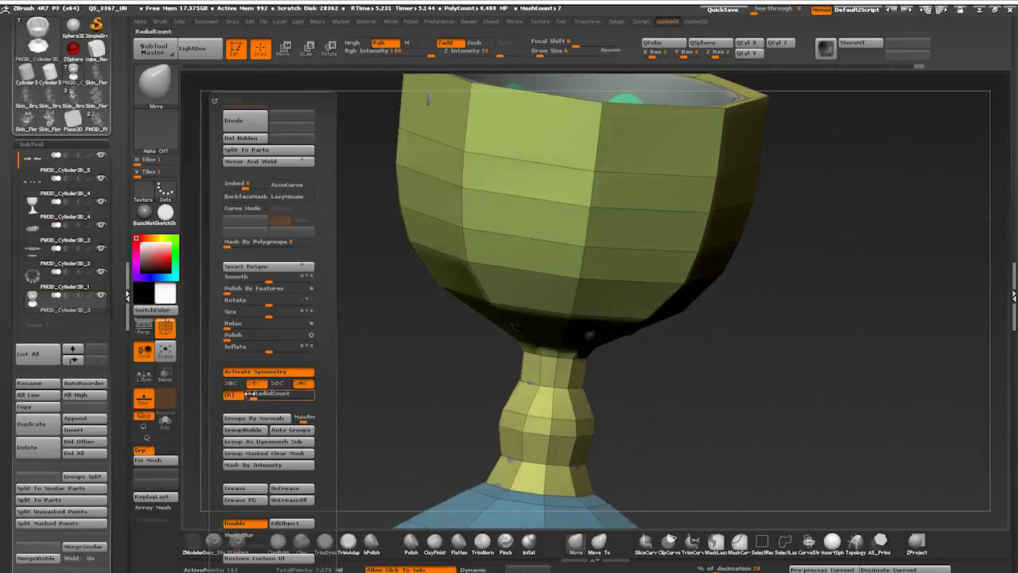
Step: Adjust the low-poly rim and bowl contour with the Move brush to fit the high-poly goblet
left_click_drag(422, 369, 421, 302, "alt")
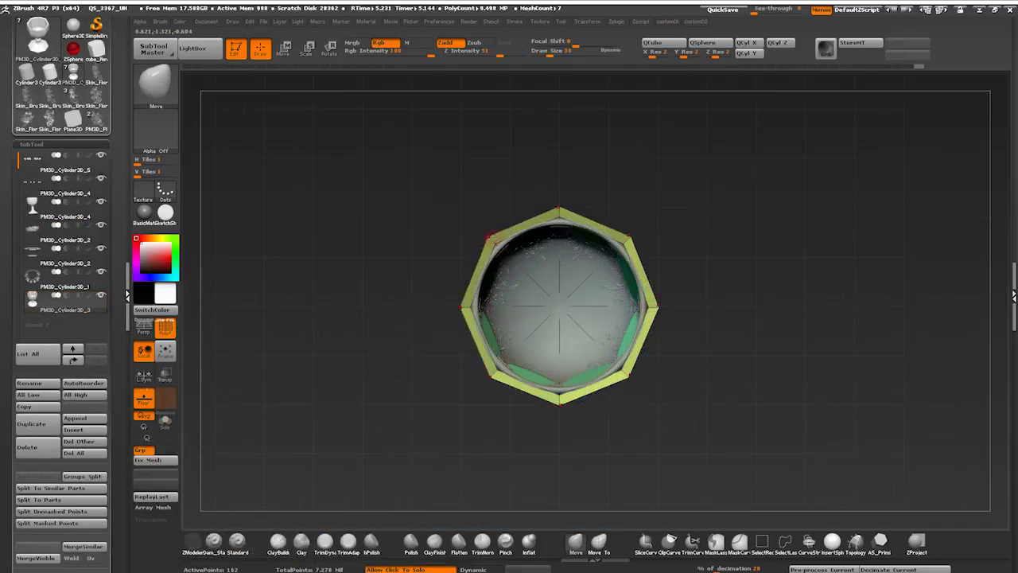
left_click_drag(491, 241, 499, 249)
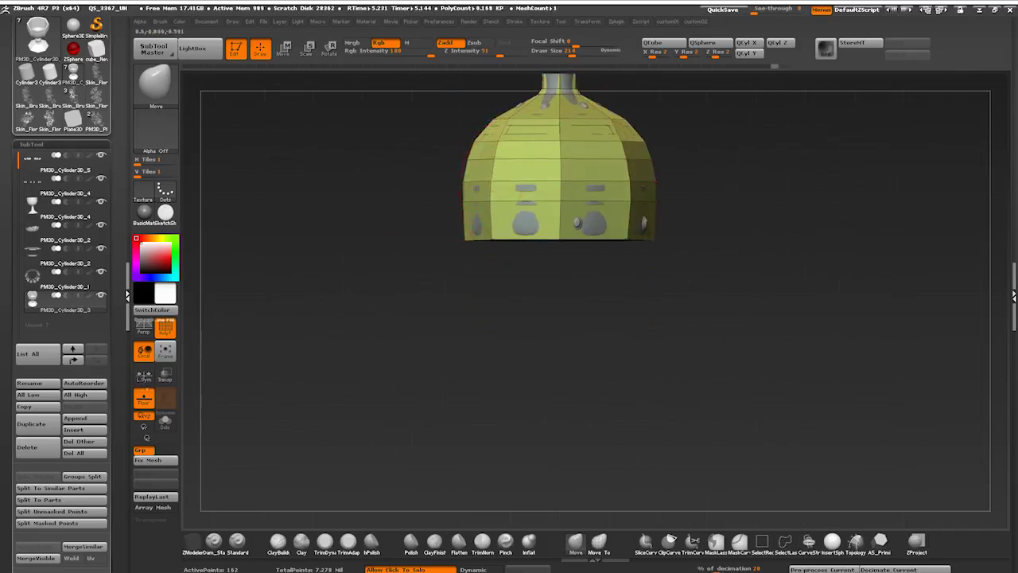
left_click_drag(484, 244, 501, 139)
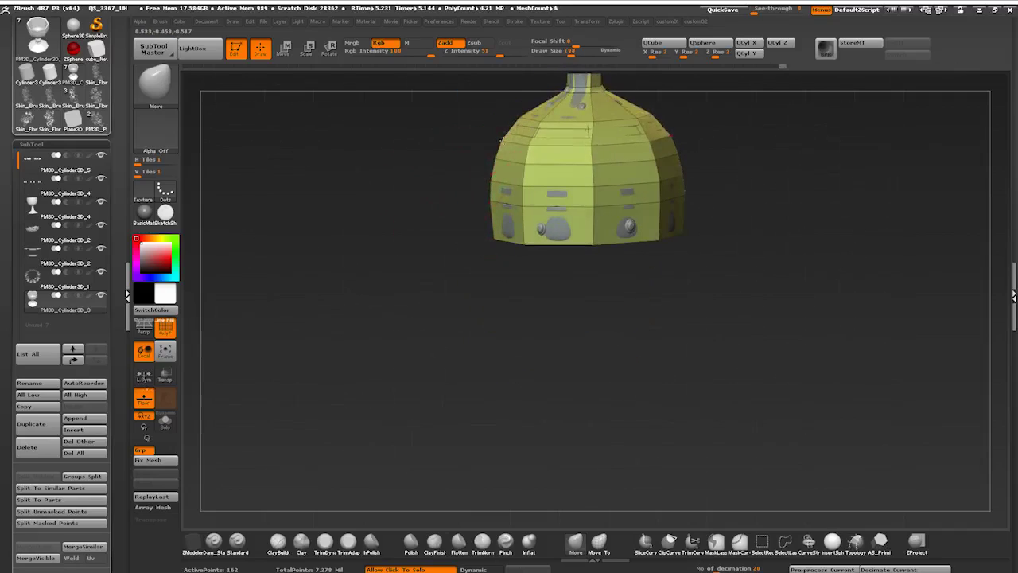
left_click_drag(384, 225, 372, 422, "alt")
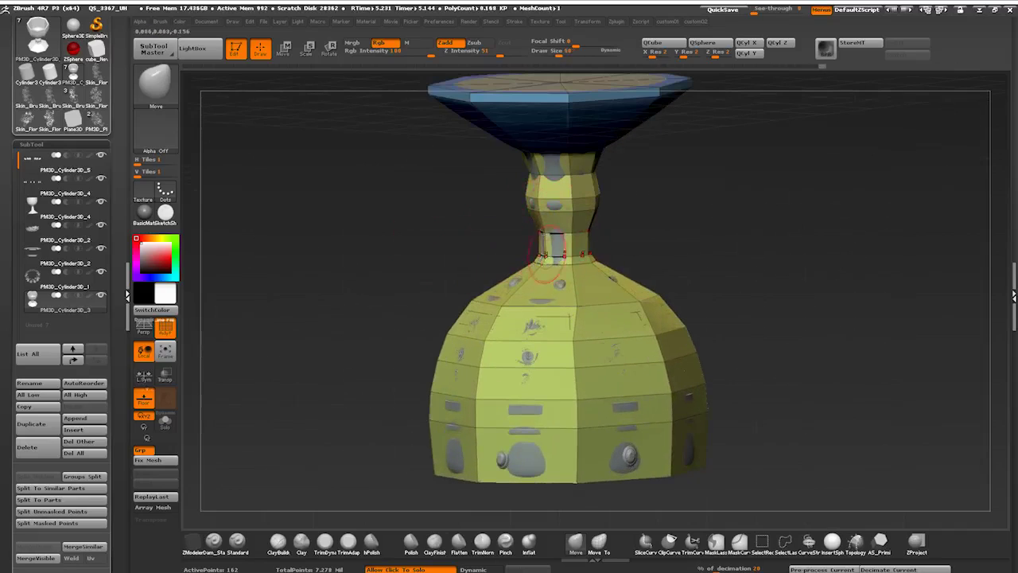
Step: Hide the polyframe and compare the low-poly goblet with the high-poly parts using transparency and ghost display
left_click(168, 379)
left_click(168, 402)
left_click(168, 403)
left_click(166, 335)
left_click(164, 398)
mouse_move(318, 231)
left_mouse_down("alt")
mouse_move(342, 263)
mouse_move(390, 230)
mouse_move(392, 352)
left_mouse_up("alt")
key("]")
mouse_move(319, 374)
left_mouse_down()
mouse_move(342, 459)
mouse_move(305, 348)
mouse_move(291, 350)
mouse_move(294, 451)
mouse_move(263, 279)
mouse_move(245, 275)
left_mouse_up()
left_click(164, 375)
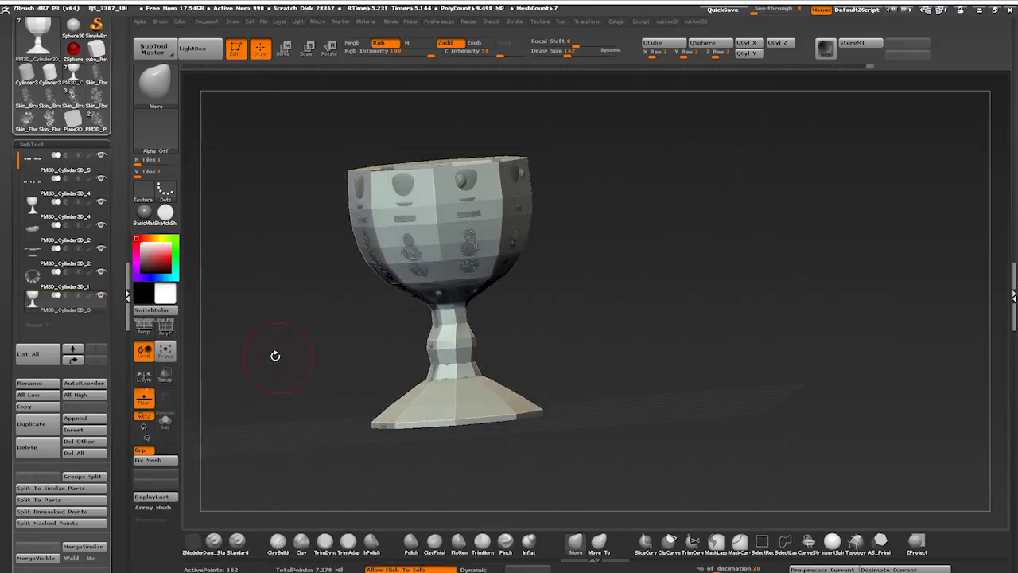
left_click_drag(120, 191, 119, 373)
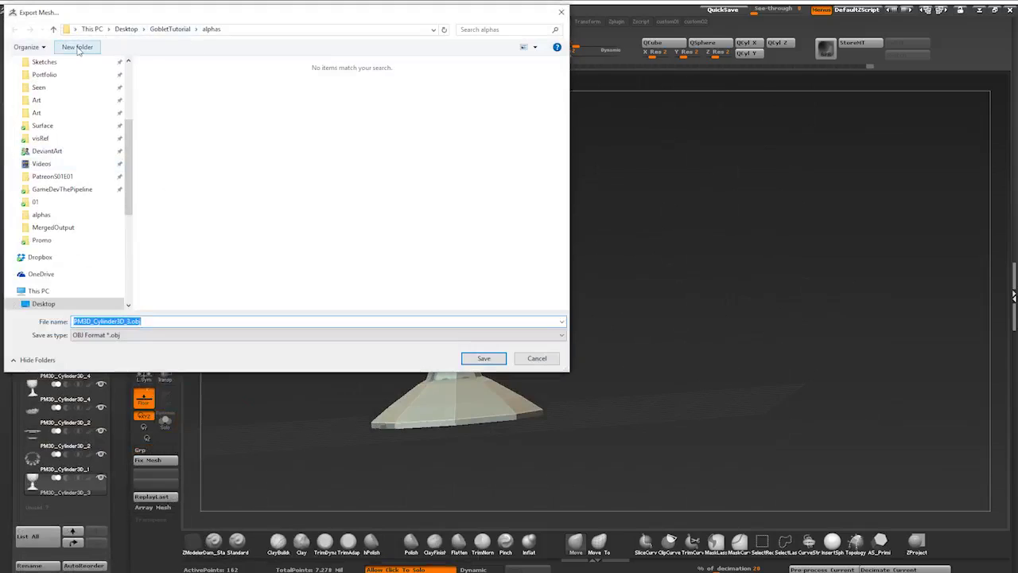
left_click(78, 48)
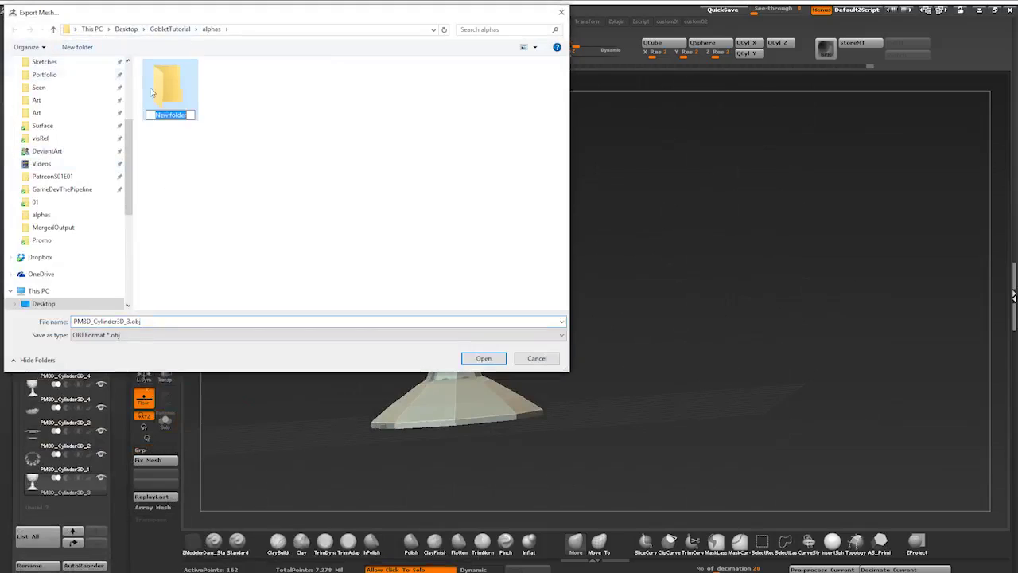
key("Delete")
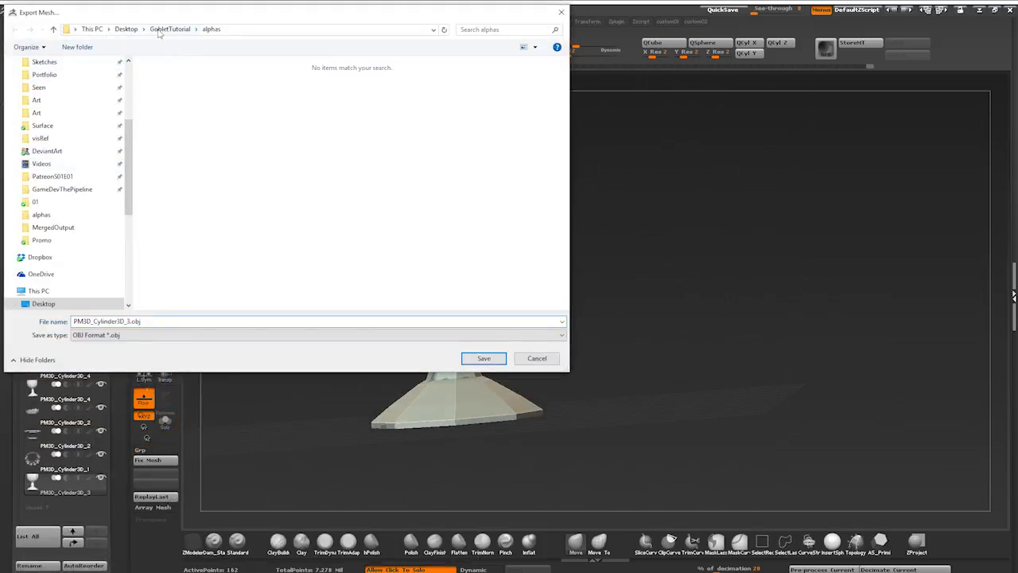
type("Gobl")
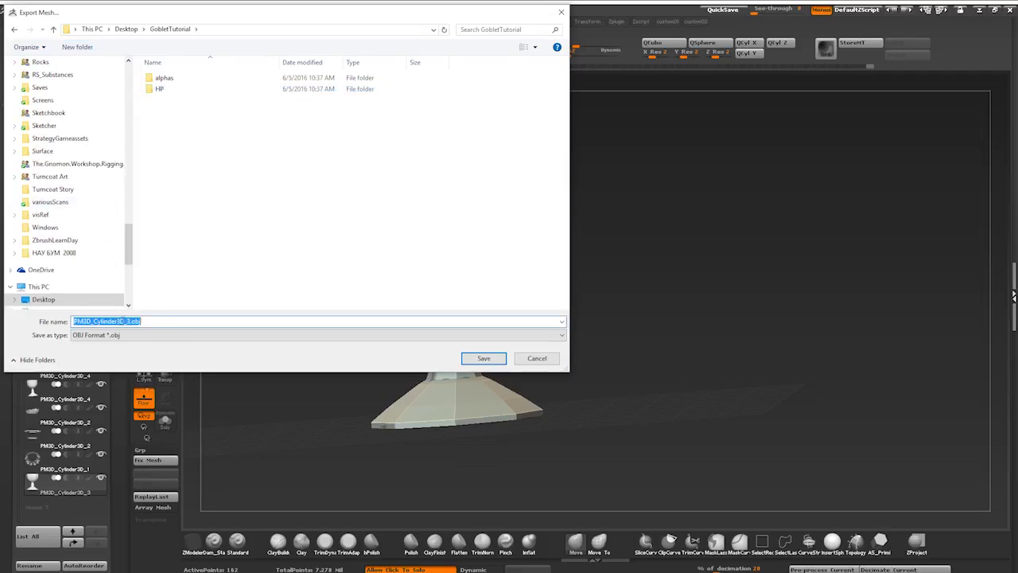
left_click(521, 359)
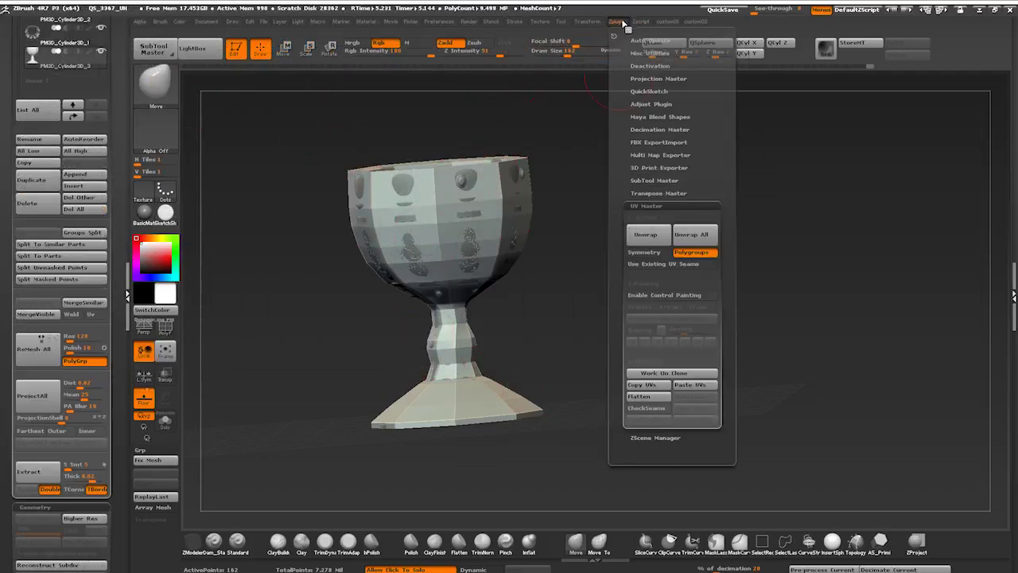
Step: Open ZSceneManager and select the subtools PM3D_Cylinder3D_5, both PM3D_Cylinder3D_4, the first PM3D_Cylinder3D_2 and PM3D_Cylinder3D_1
left_click_drag(3, 53, 4, 26)
left_click(80, 177)
left_click(75, 335)
double_click(130, 322)
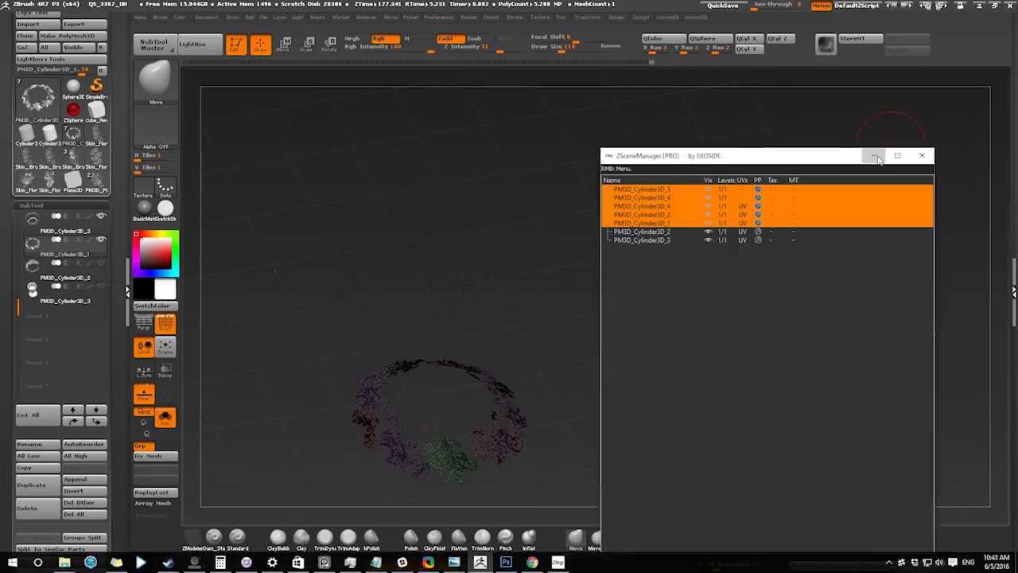
Step: Subdivide the upper gem subtool PM3D_Cylinder3D_5 to level 5 and delete its lower subdivision levels
left_click_drag(268, 347, 313, 286, "alt")
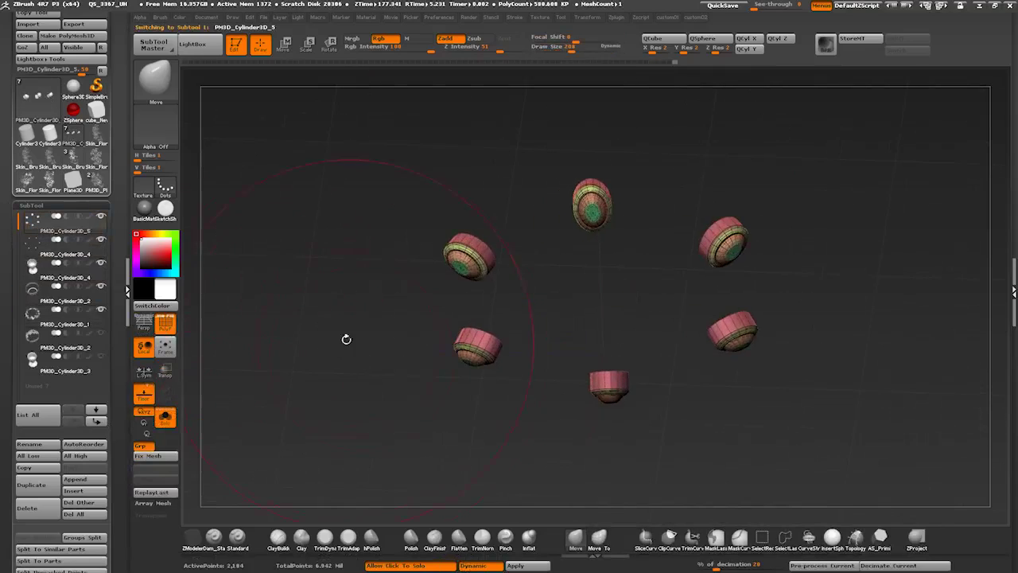
left_click_drag(343, 334, 333, 329)
key("1")
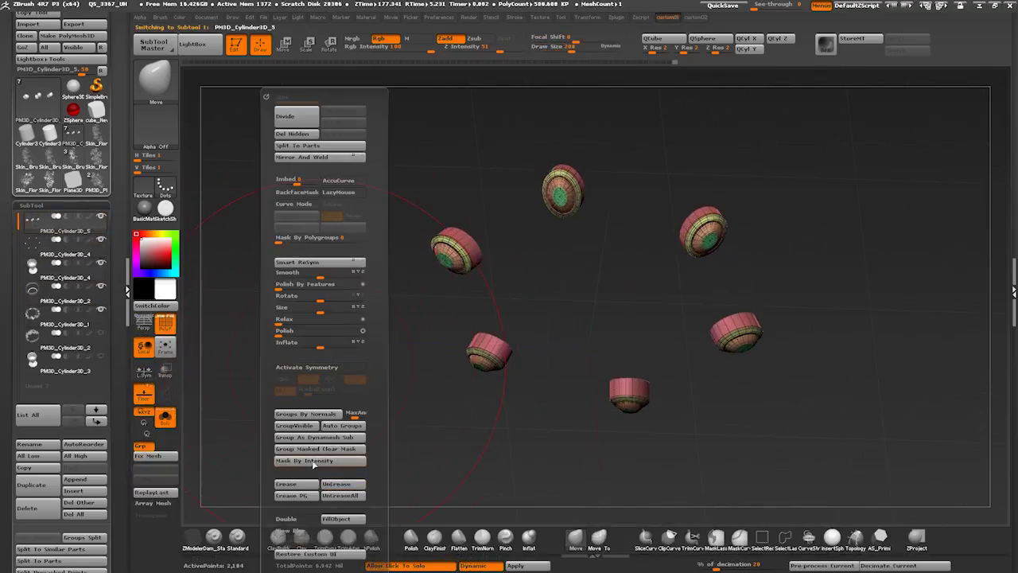
key("2")
left_click(258, 130)
key("1")
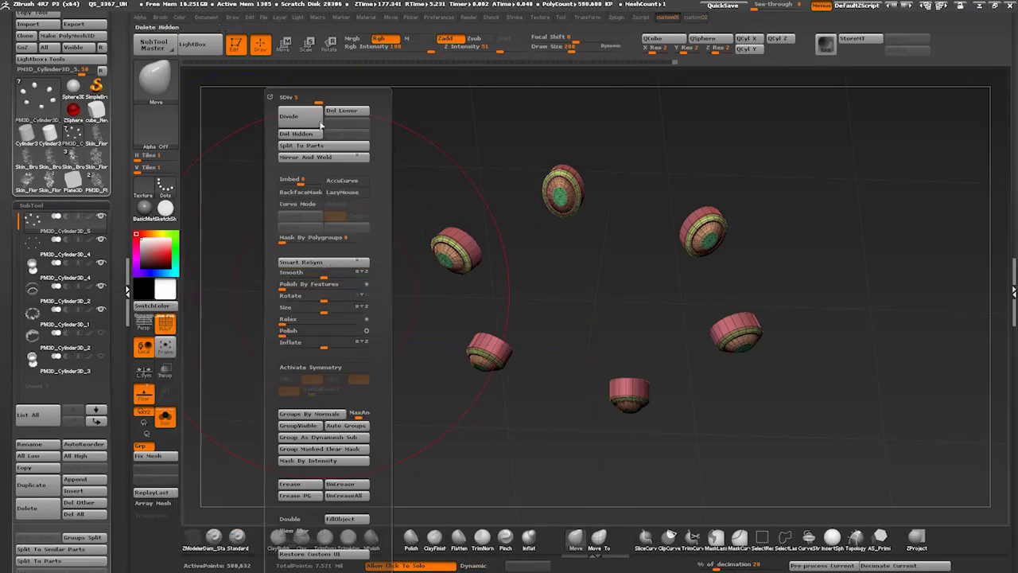
left_click(340, 112)
Step: Auto-group the upper gems and merge their similar polygroups so settings and stones share one group each
left_click_drag(353, 336, 326, 356)
key("1")
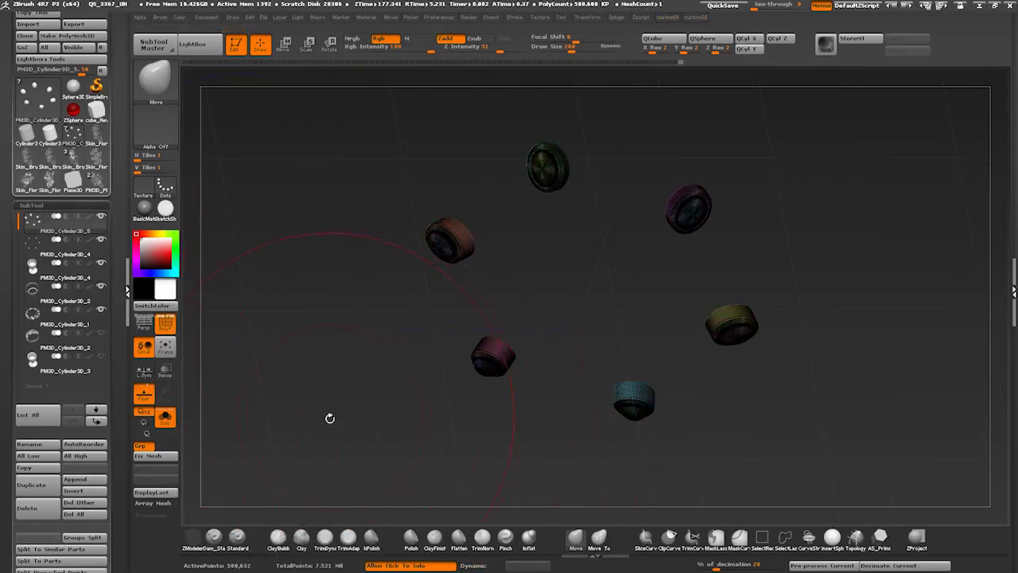
key("space")
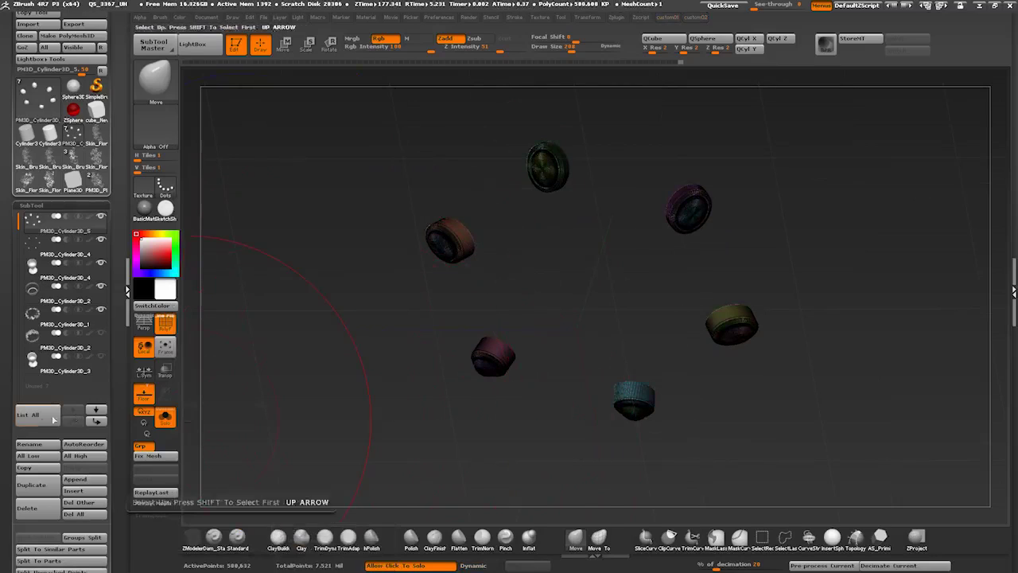
scroll(43, 423, "down", 10)
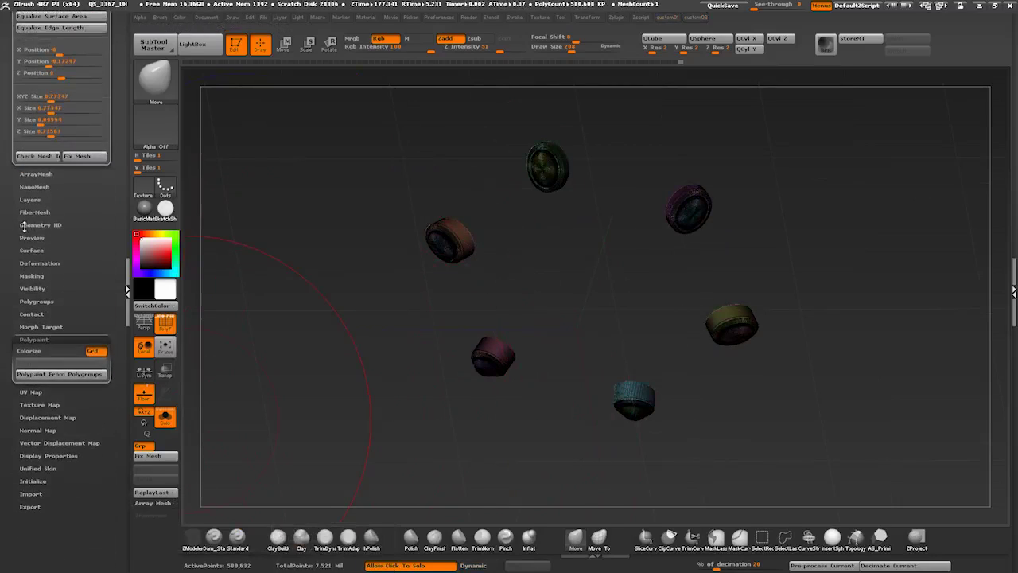
left_click(25, 301)
scroll(24, 270, "down", 2)
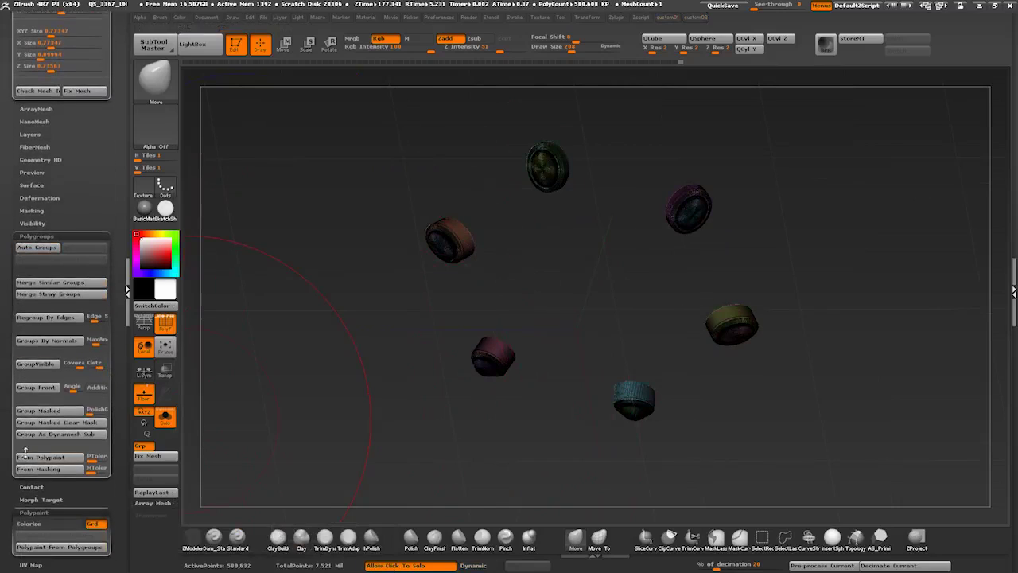
left_click(30, 285)
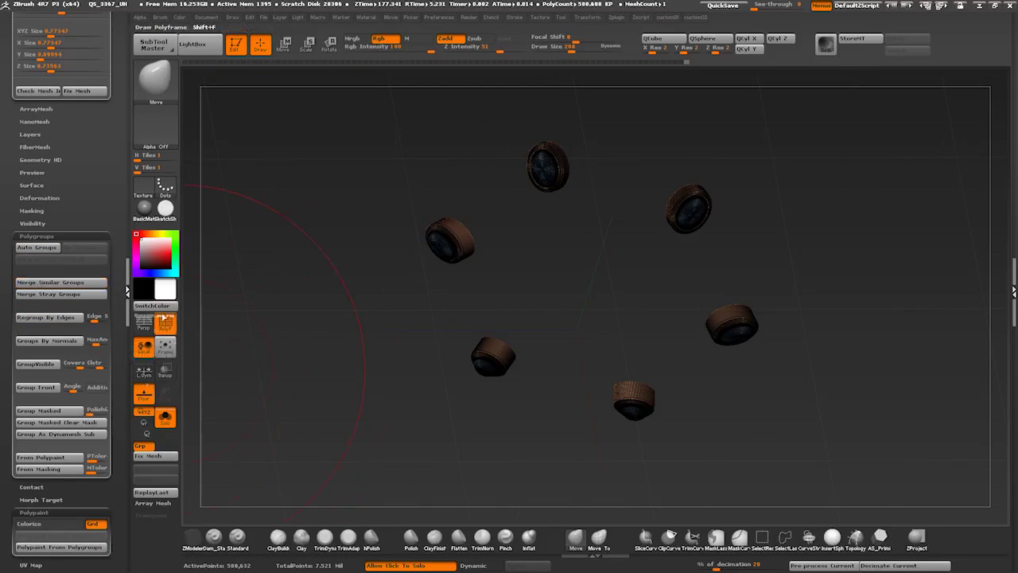
Step: Apply polypaint from the polygroups to the upper gems
left_click_drag(322, 371, 341, 363)
left_click_drag(27, 542, 27, 473)
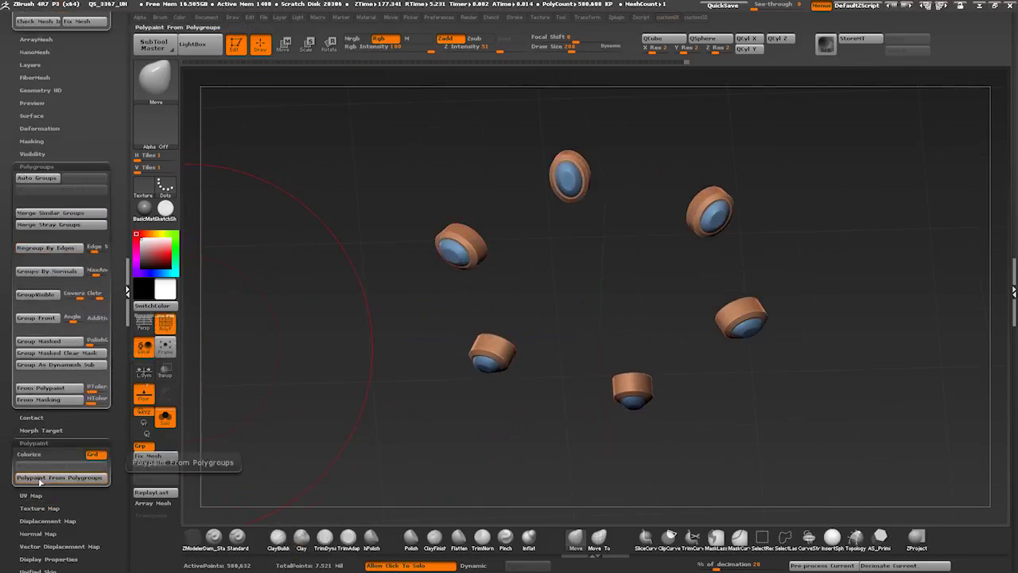
left_click(43, 479)
left_click(334, 423)
left_click_drag(328, 395, 321, 336)
left_click(335, 433)
Step: Subdivide the lower gem subtool PM3D_Cylinder3D_4 to level 5 and delete its lower subdivision levels
key("Up")
key("Up")
key("Down")
key("Down")
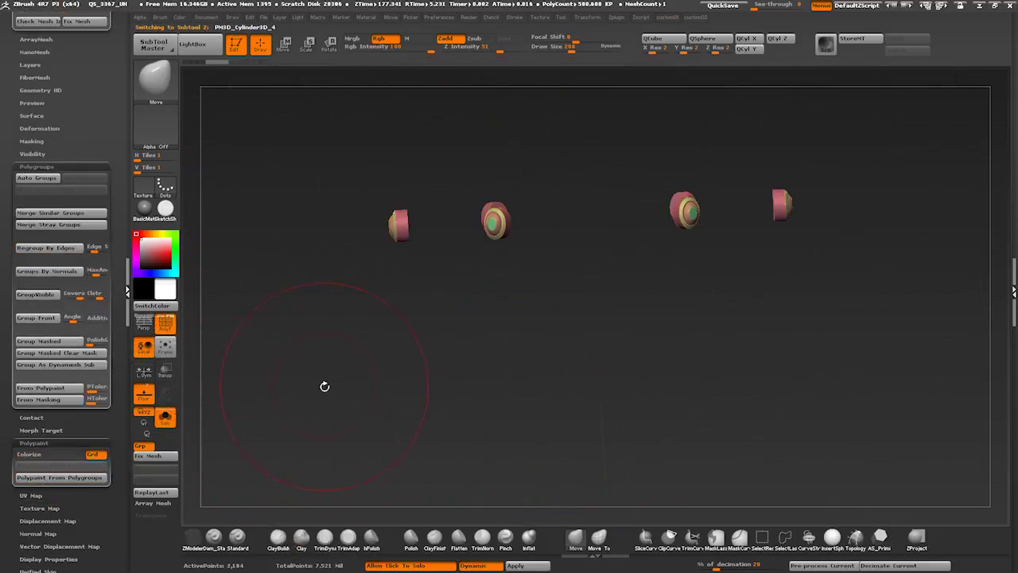
key("space")
key("space")
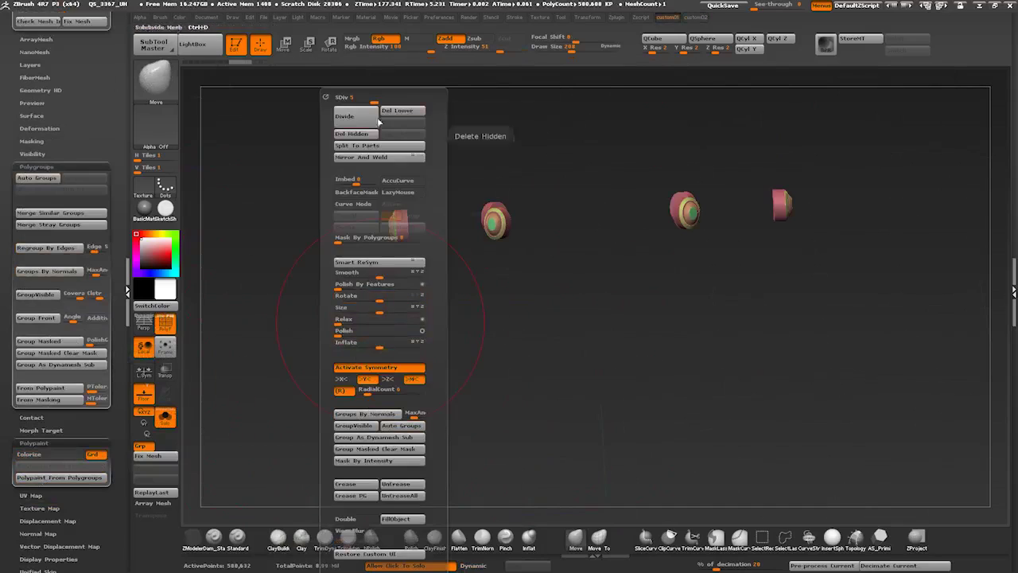
Step: Regroup the lower gems with Auto Groups and Merge Similar Groups, and polypaint them from their polygroups
left_click(394, 431)
left_click(45, 196)
left_click(50, 460)
left_click_drag(322, 412, 294, 407)
left_click(325, 438)
Step: Isolate the goblet body PM3D_Cylinder3D_4 and fill the object with solid red
key("Up")
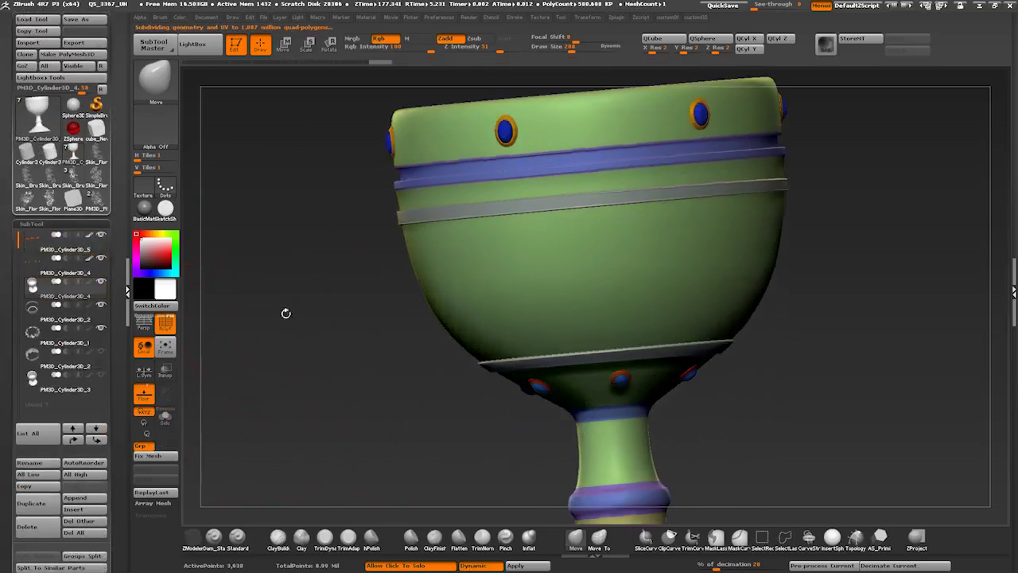
left_click_drag(285, 313, 321, 354)
key("space")
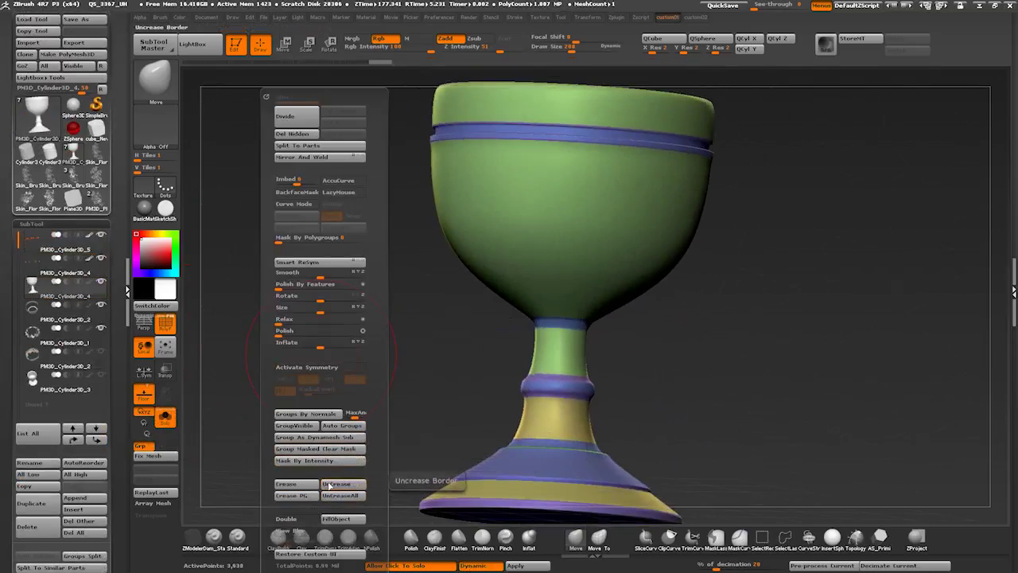
mouse_move(165, 250)
left_mouse_down()
mouse_move(182, 260)
mouse_move(169, 254)
left_mouse_up()
key("space")
left_click(344, 519)
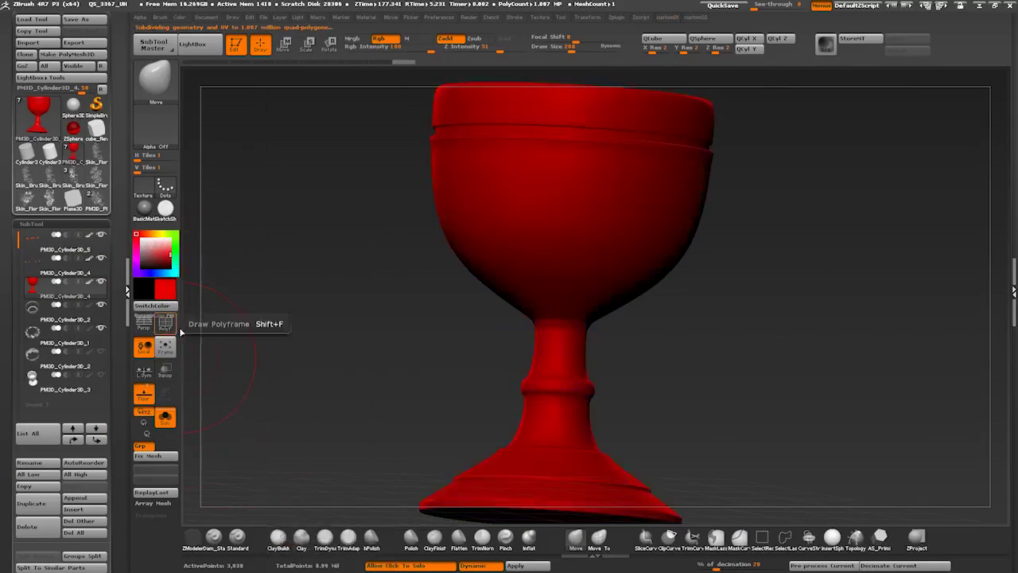
Step: Show the bowl ornament subtool PM3D_Cylinder3D_2 and check the base ornament in isolation
key("space")
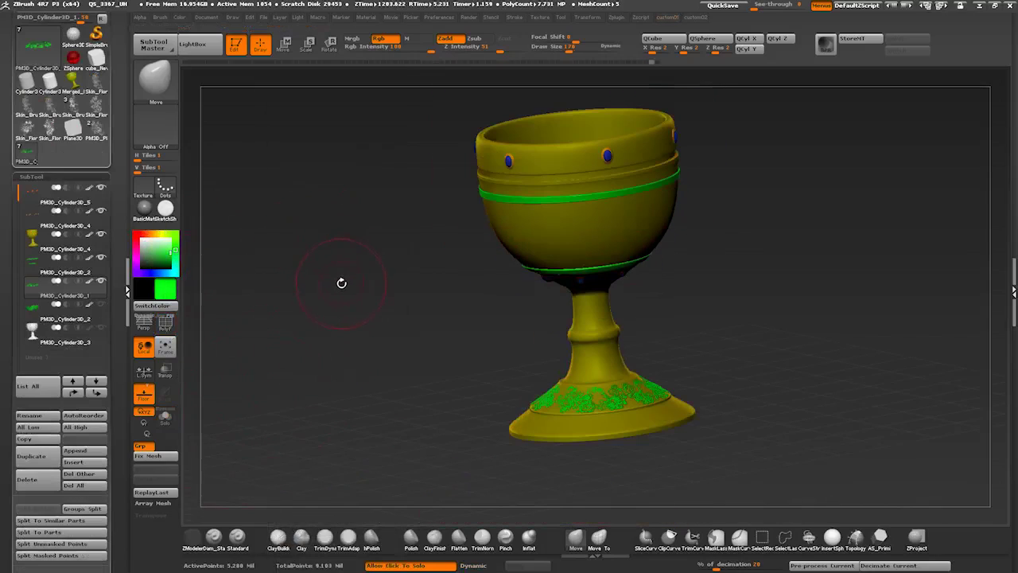
left_click(618, 17)
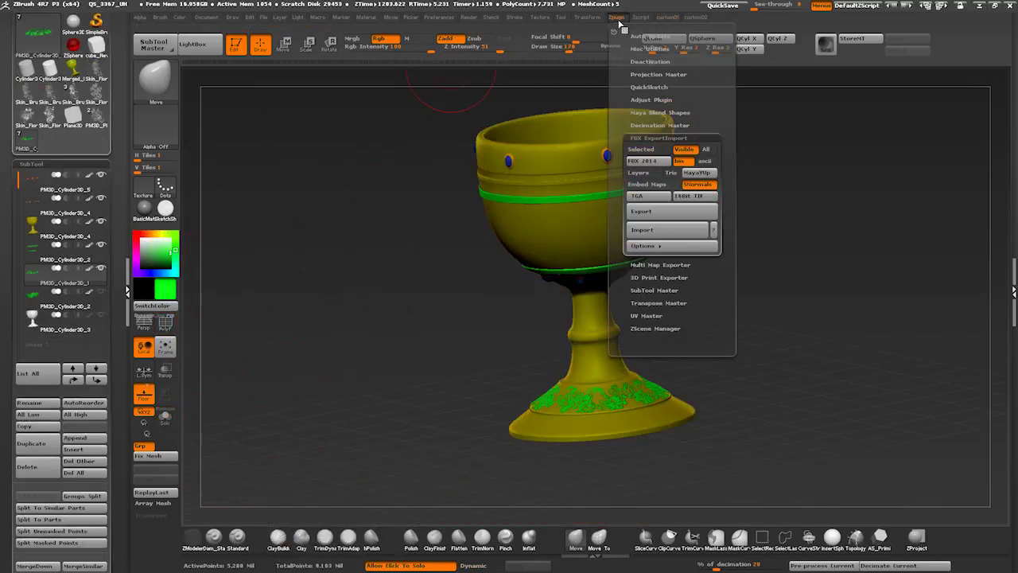
left_click(101, 304)
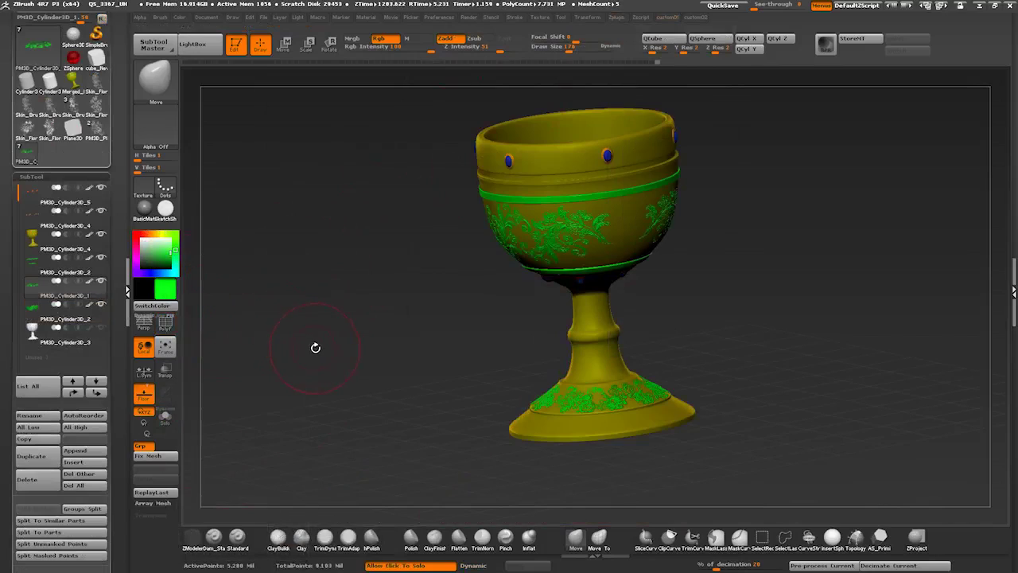
left_click(315, 348)
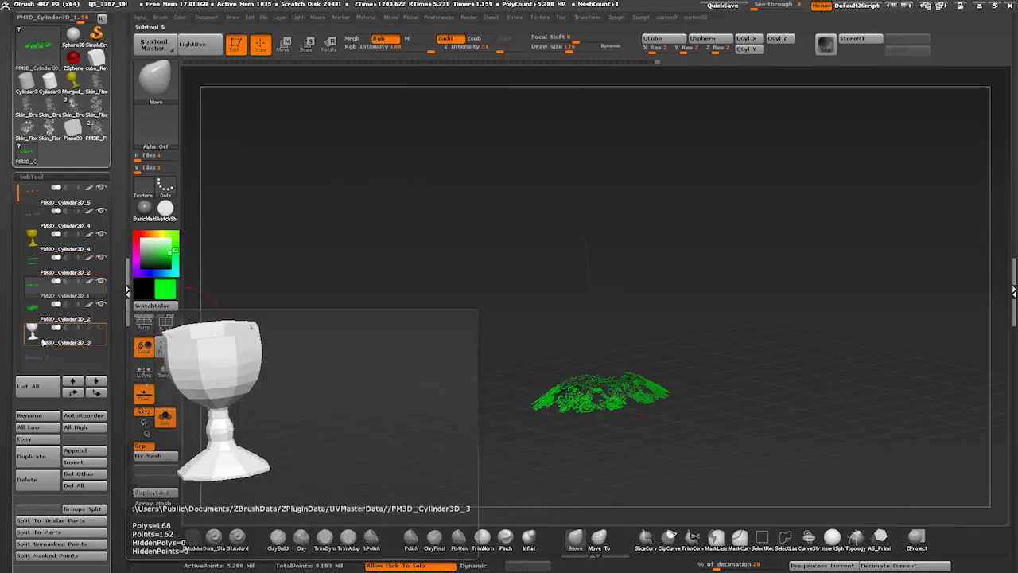
key("ctrl+shift+d")
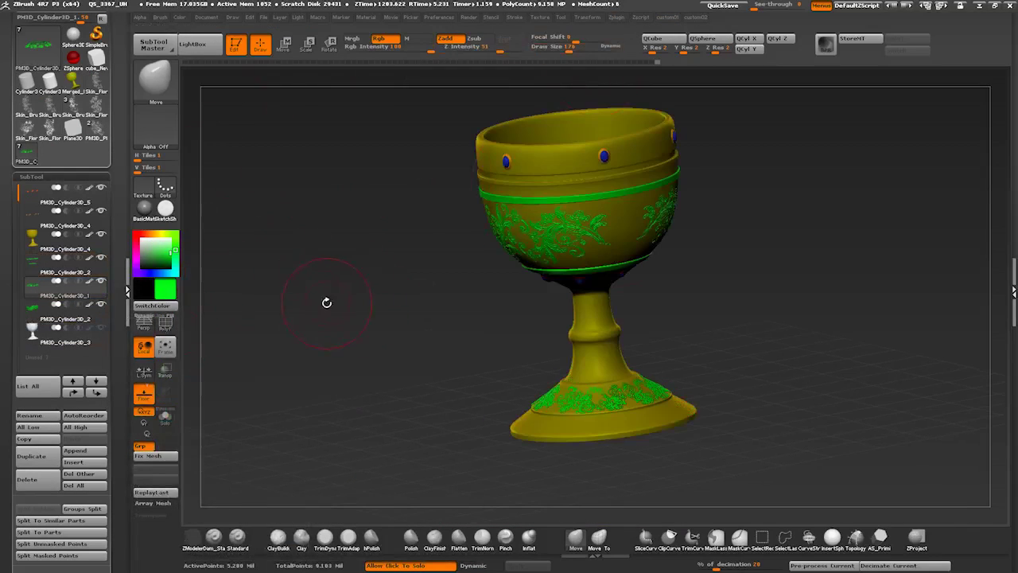
Step: Use SubTool Master to give the identically named goblet subtools unique names
left_click(149, 50)
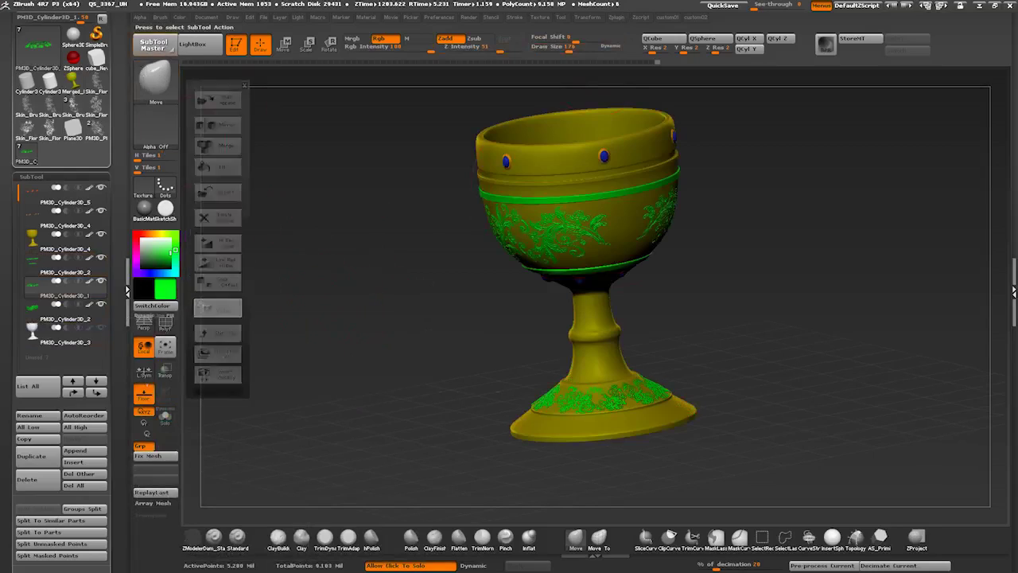
left_click(217, 307)
left_click(440, 252)
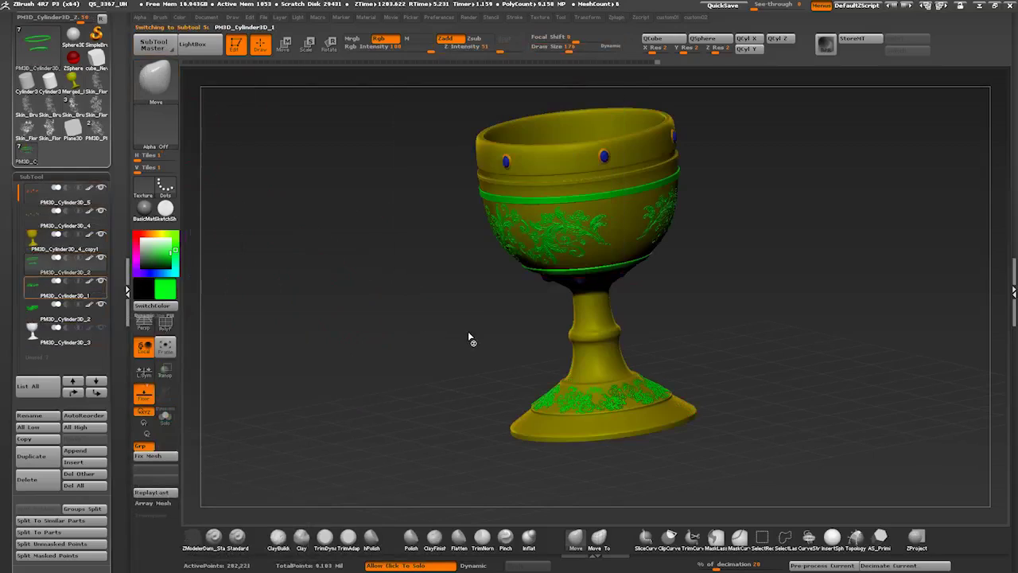
Step: Enable Use and Keep Polypaint in Decimation Master
left_click_drag(382, 281, 374, 284)
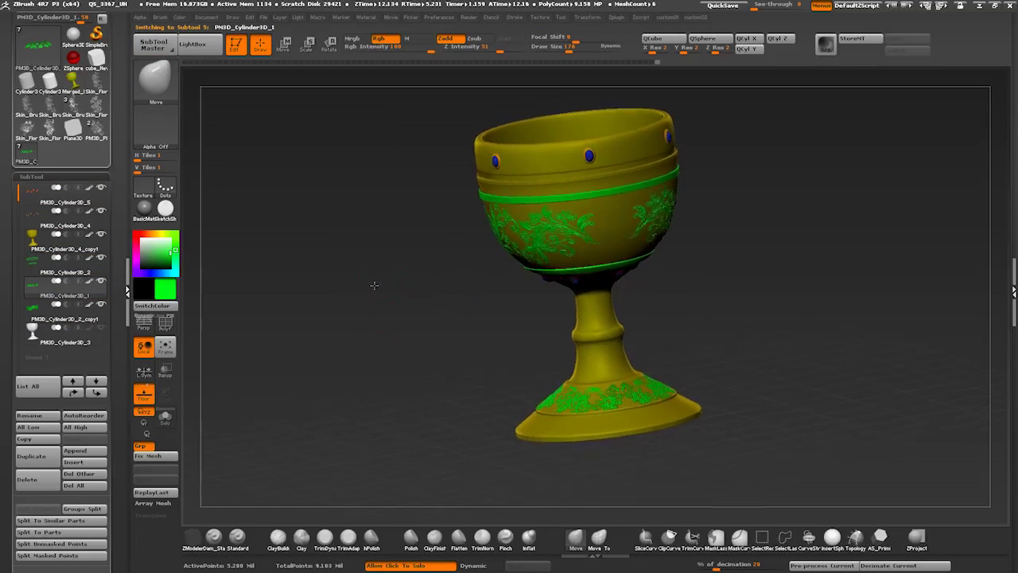
mouse_move(618, 19)
left_click(633, 124)
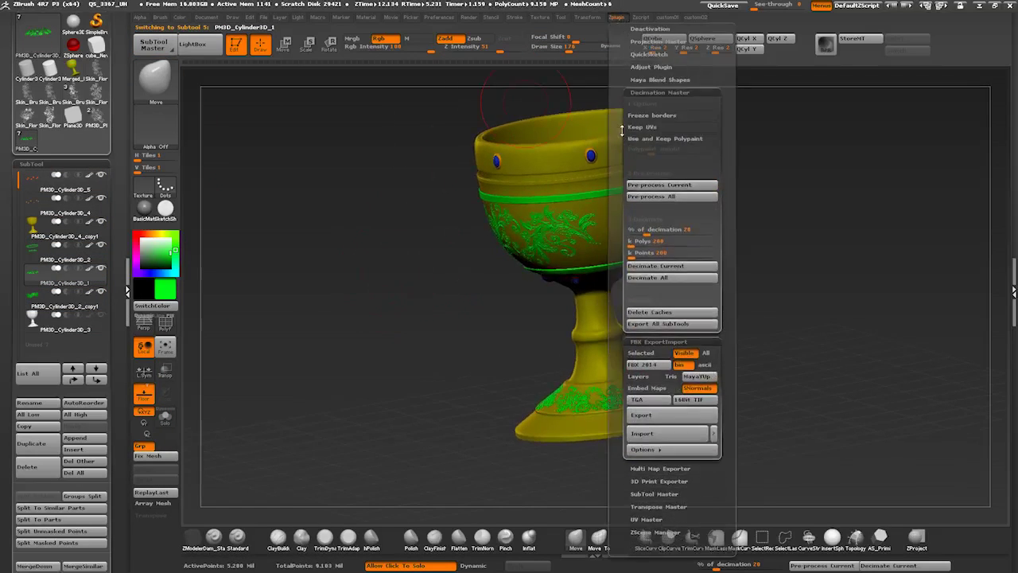
left_click_drag(625, 133, 625, 144)
left_click(631, 150)
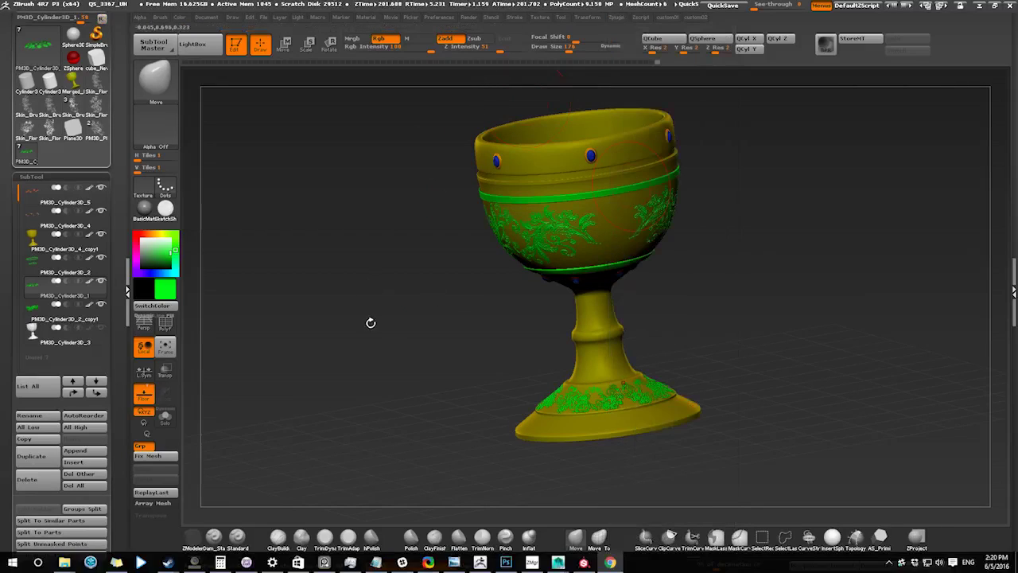
Step: Isolate the upper gems PM3D_Cylinder3D_5, set the decimation to 5%, and pre-process and decimate them
left_click_drag(375, 319, 421, 324)
left_click(50, 193)
left_click(339, 317)
left_click_drag(368, 229, 342, 405, "alt")
left_click(169, 324)
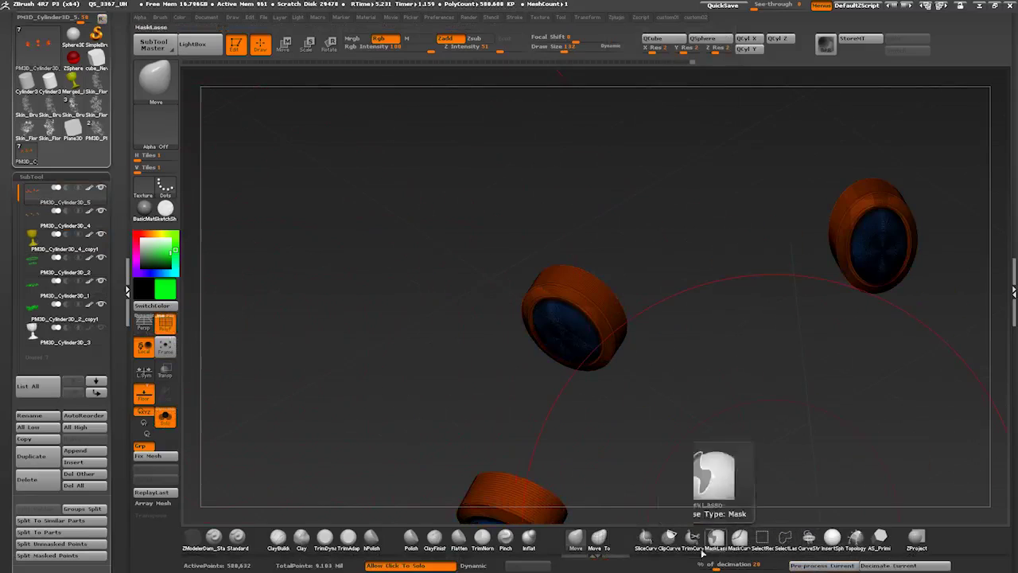
type("5")
key("Return")
left_click(824, 565)
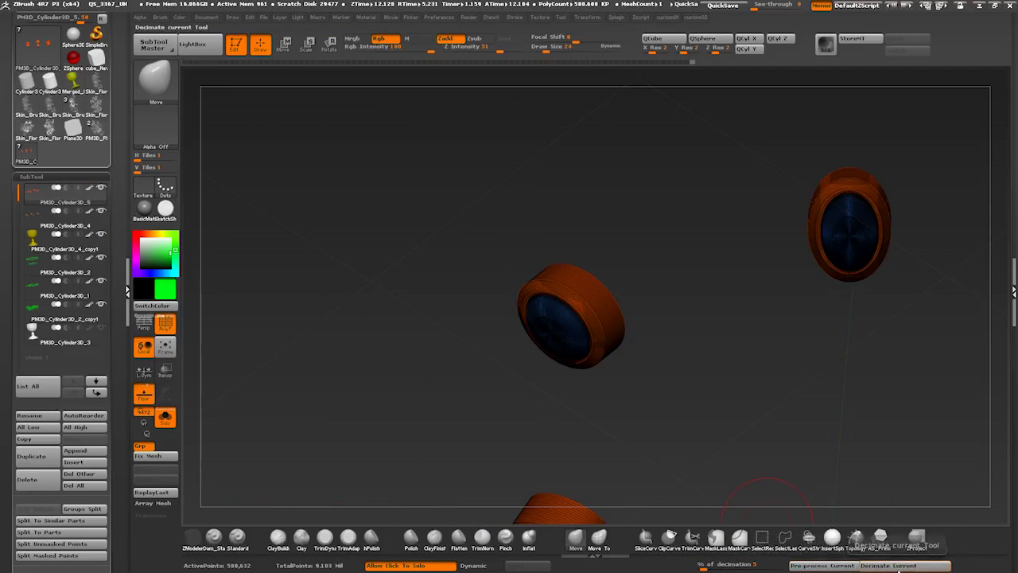
left_click(166, 325)
left_click(170, 328)
Step: Pre-process the lower gems PM3D_Cylinder3D_4 and decimate them to 25%
left_click(70, 218)
left_click_drag(342, 400, 414, 432)
left_click(890, 565)
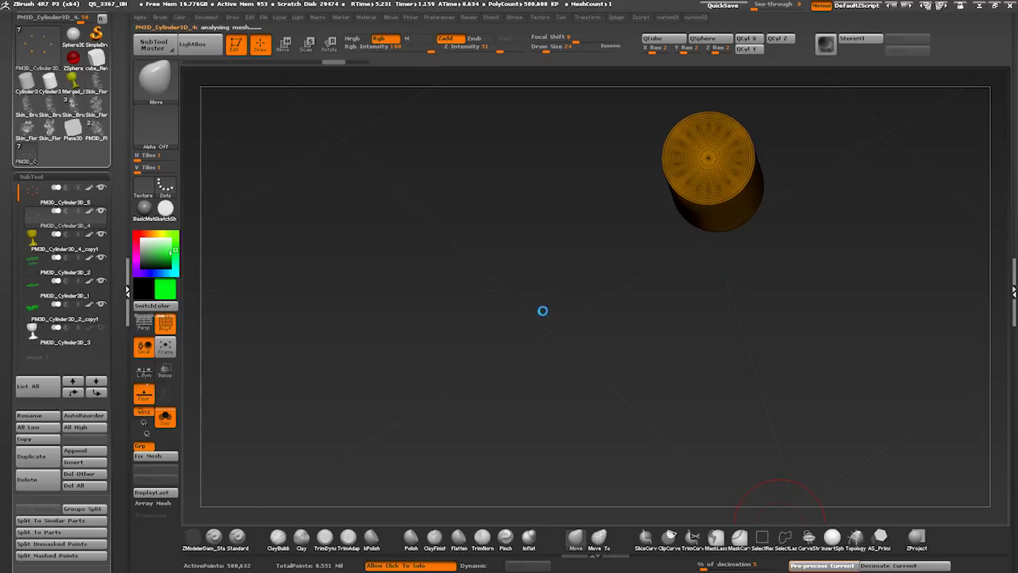
left_click(898, 563)
key("shift+f")
Step: Pre-process and decimate the goblet body PM3D_Cylinder3D_4_copy1, and decimate the green bands PM3D_Cylinder3D_2 to 10%
left_click_drag(549, 342, 613, 427)
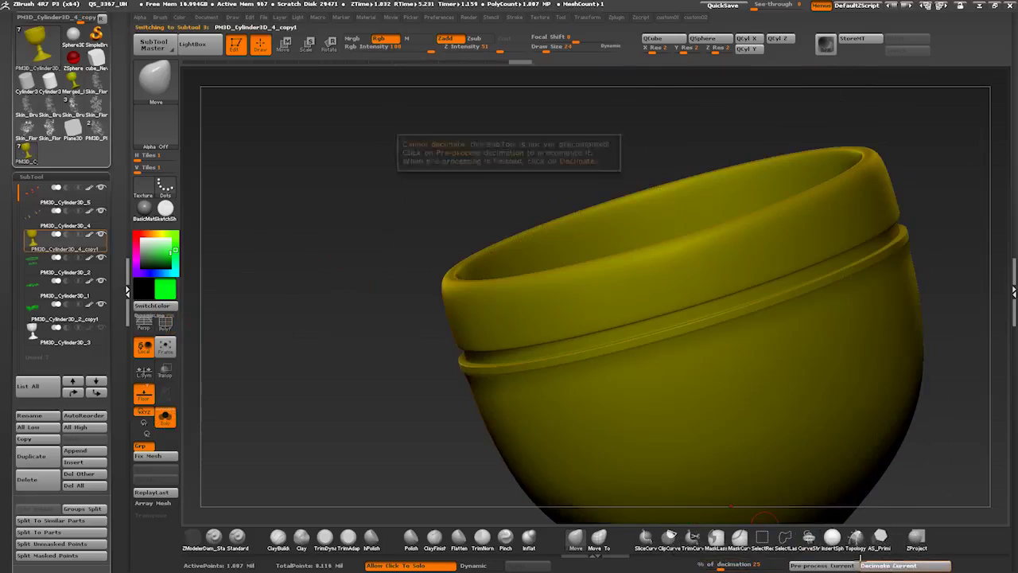
left_click(806, 562)
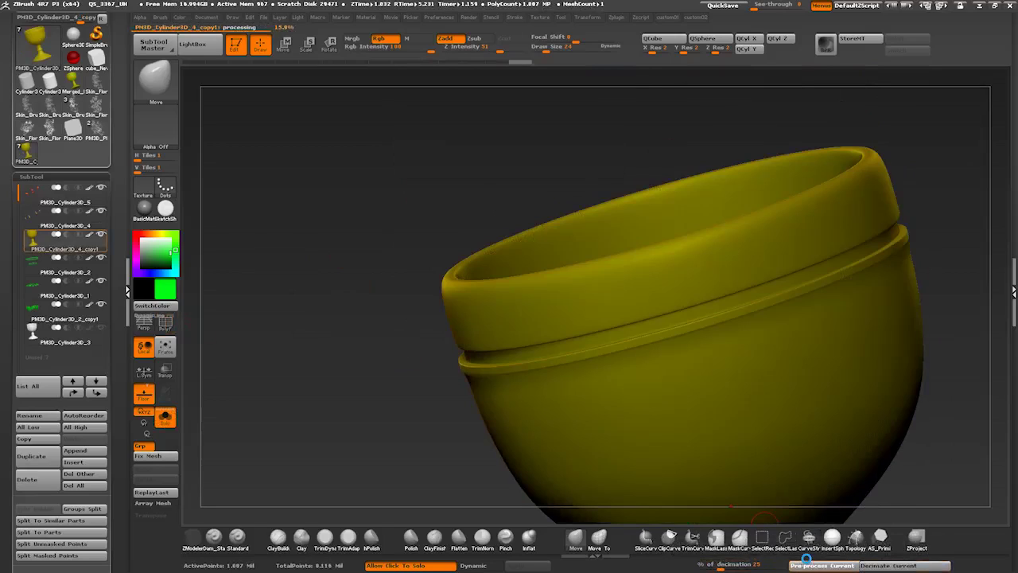
left_click(905, 566)
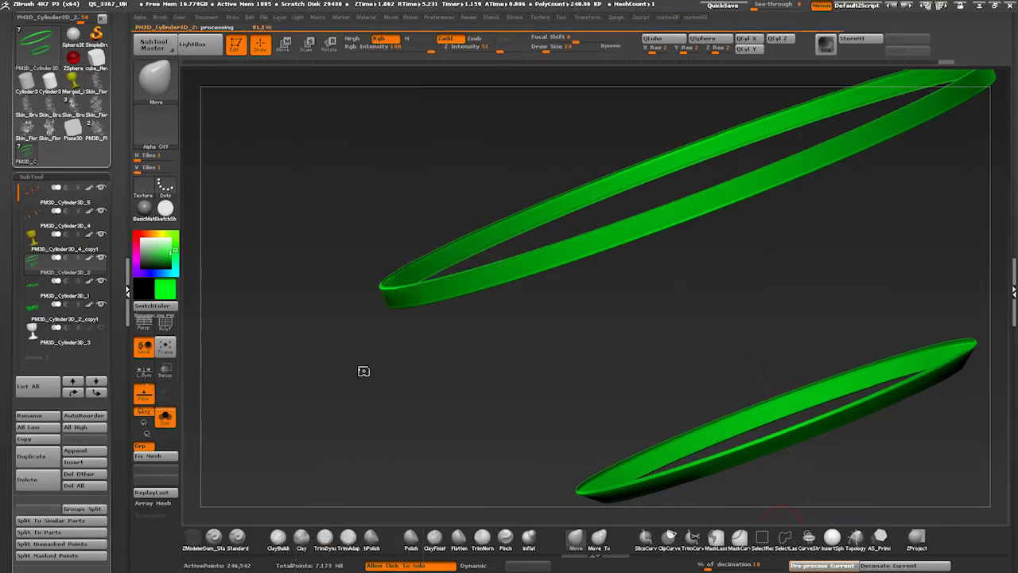
left_click(889, 565)
left_click_drag(318, 369, 189, 368)
Step: Pre-process the base ornament PM3D_Cylinder3D_1 and decimate it to 10%
left_click(64, 288)
left_click_drag(355, 386, 307, 375, "alt")
left_click(816, 561)
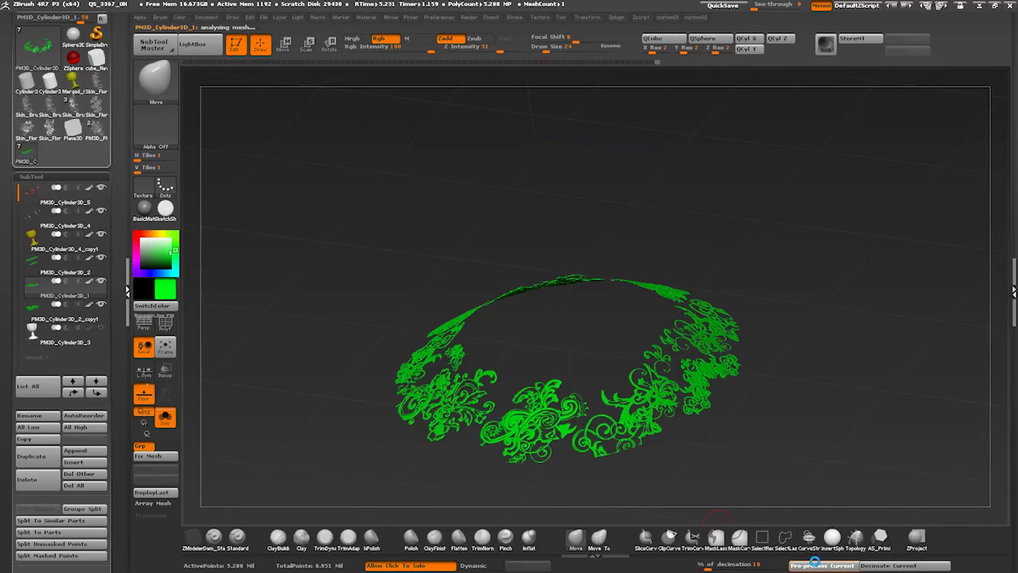
left_click_drag(525, 485, 513, 521)
left_click(889, 565)
Step: Try decimating the bowl ornament PM3D_Cylinder3D_2_copy1 to 10% after pre-processing it
left_click_drag(350, 413, 239, 326)
left_click(306, 388)
left_click(478, 342, "alt")
left_click(263, 403)
left_click(804, 563)
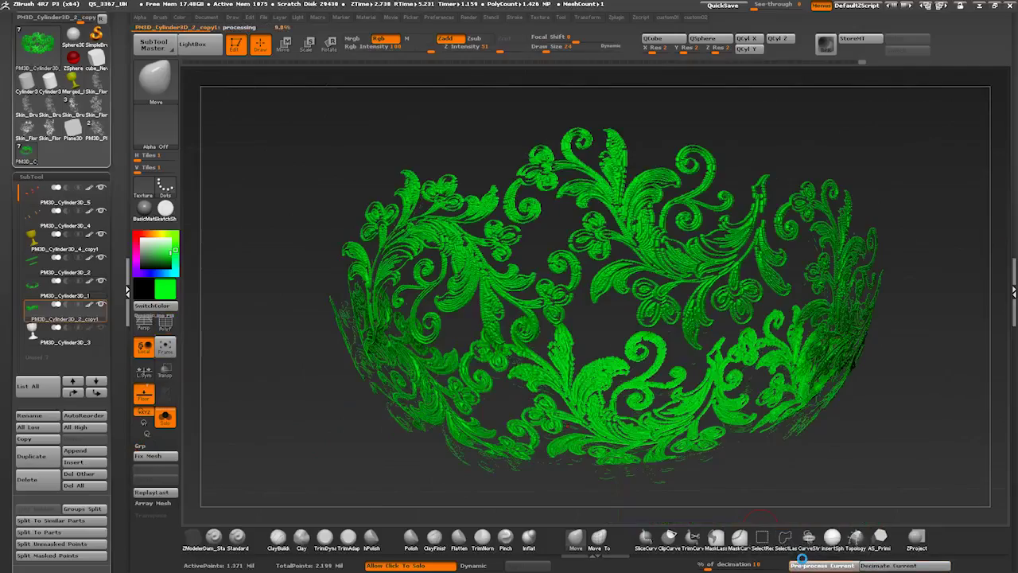
left_click(898, 565)
Step: Undo the bowl ornament's decimation and pre-process PM3D_Cylinder3D_2_copy1 again
left_click_drag(341, 384, 414, 395)
key("ctrl+z")
left_click(326, 343)
left_click(822, 566)
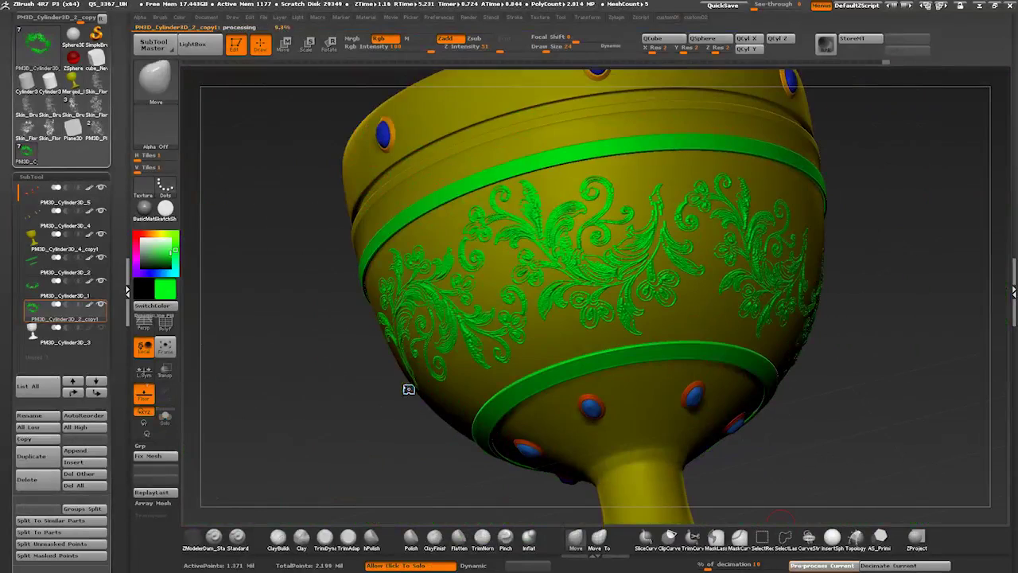
Step: Merge the base ornament PM3D_Cylinder3D_1 with the bowl ornament below it into one subtool
left_click_drag(115, 517, 116, 342)
left_click(35, 405)
left_click(117, 426)
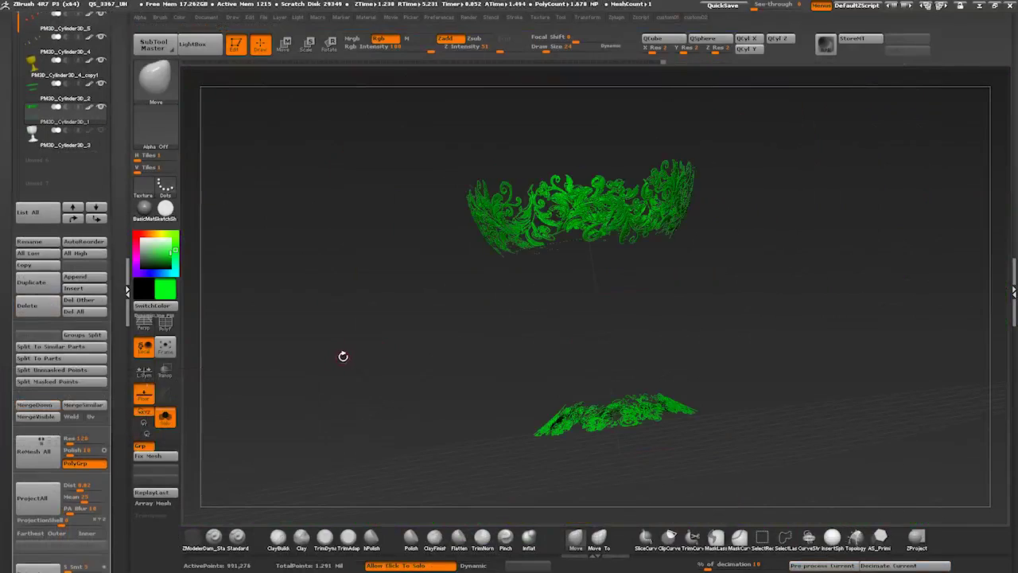
Step: Export only the selected green ornament subtool as an FBX file
left_click(617, 16)
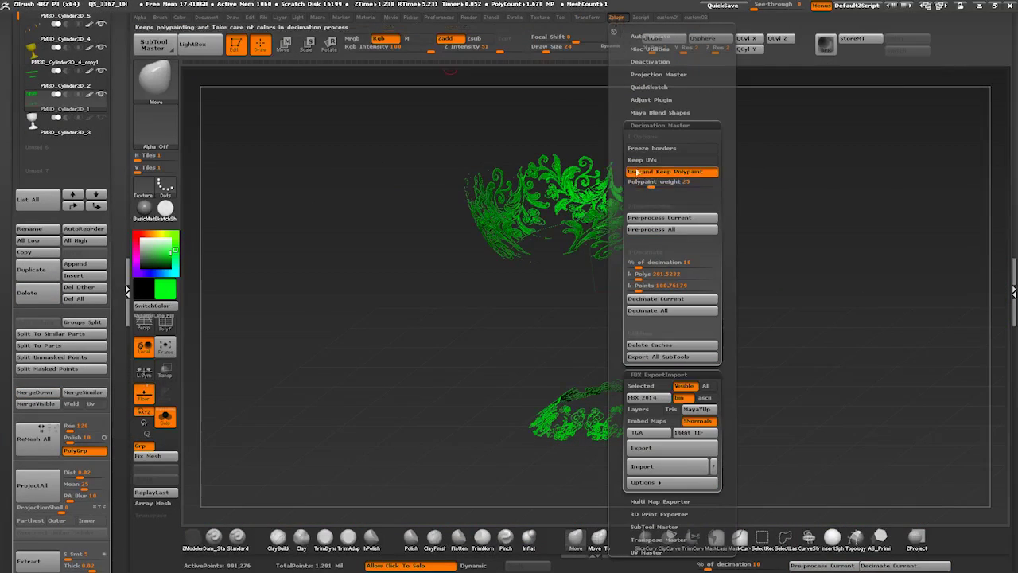
left_click(660, 124)
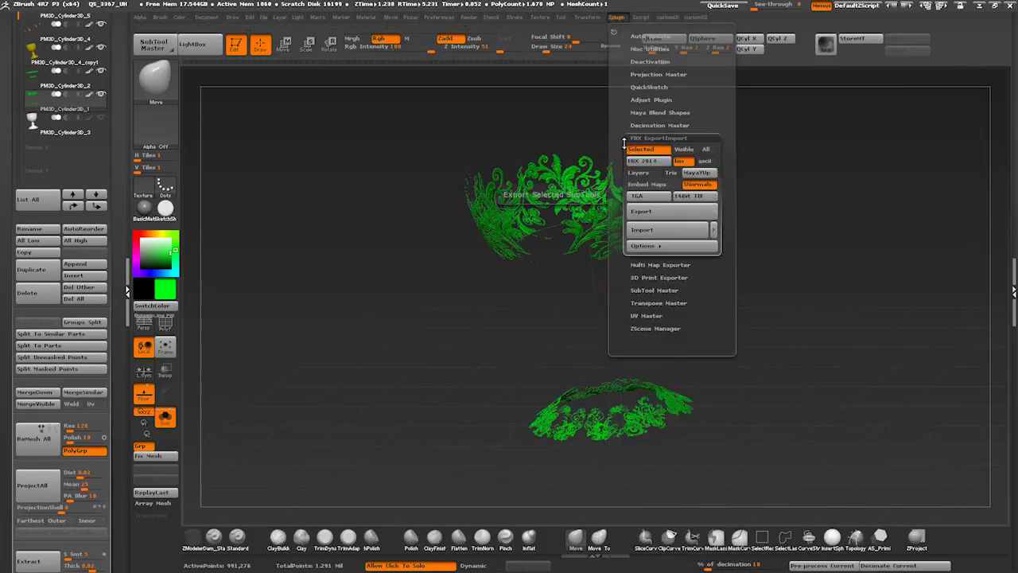
left_click(641, 150)
left_click(641, 212)
left_click(170, 90)
left_click(484, 352)
left_click(530, 288)
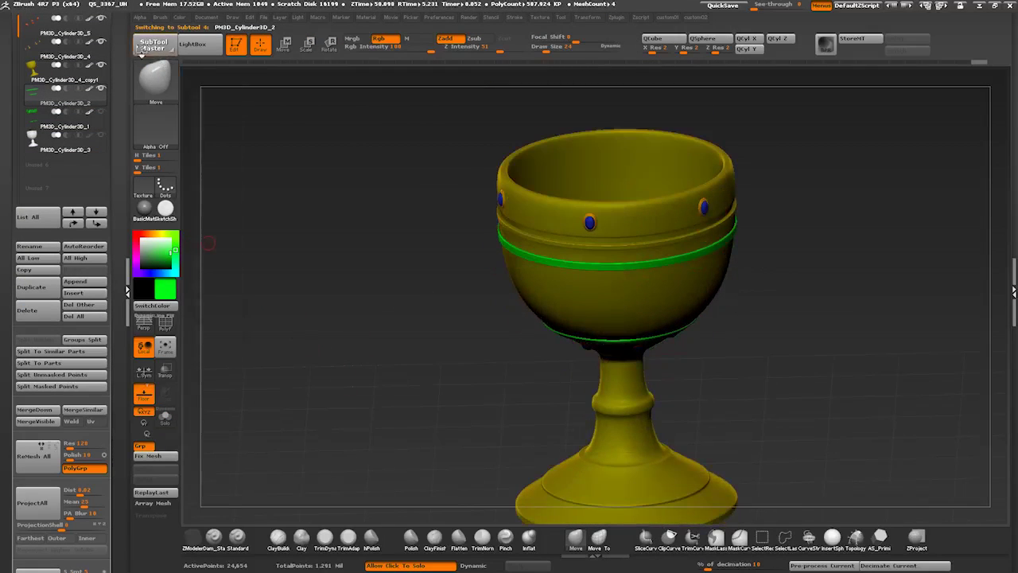
Step: Merge the visible goblet subtools into a new subtool with SubTool Master and select the merged one
left_click(149, 46)
left_click(213, 146)
left_click(444, 262)
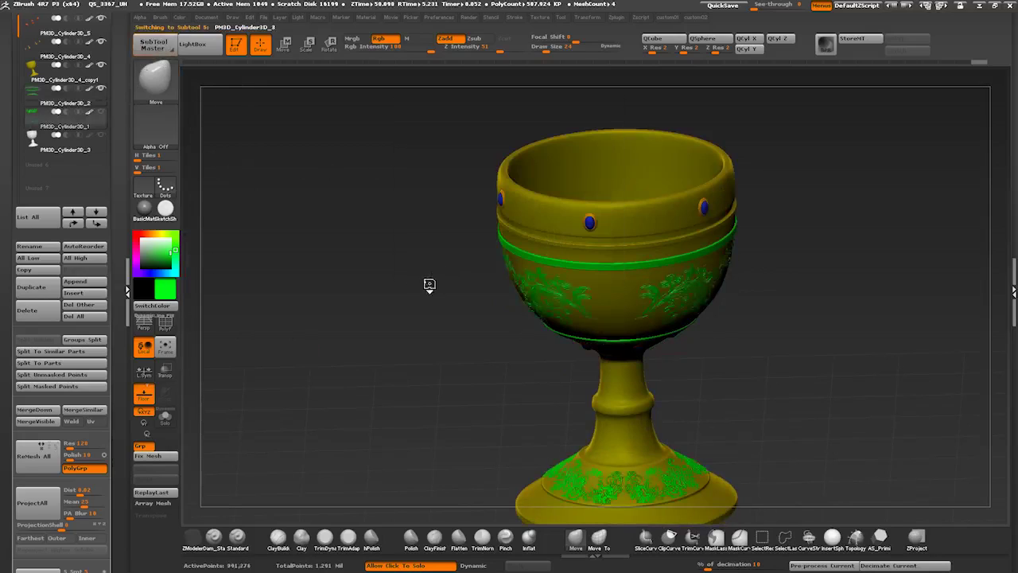
left_click(63, 164)
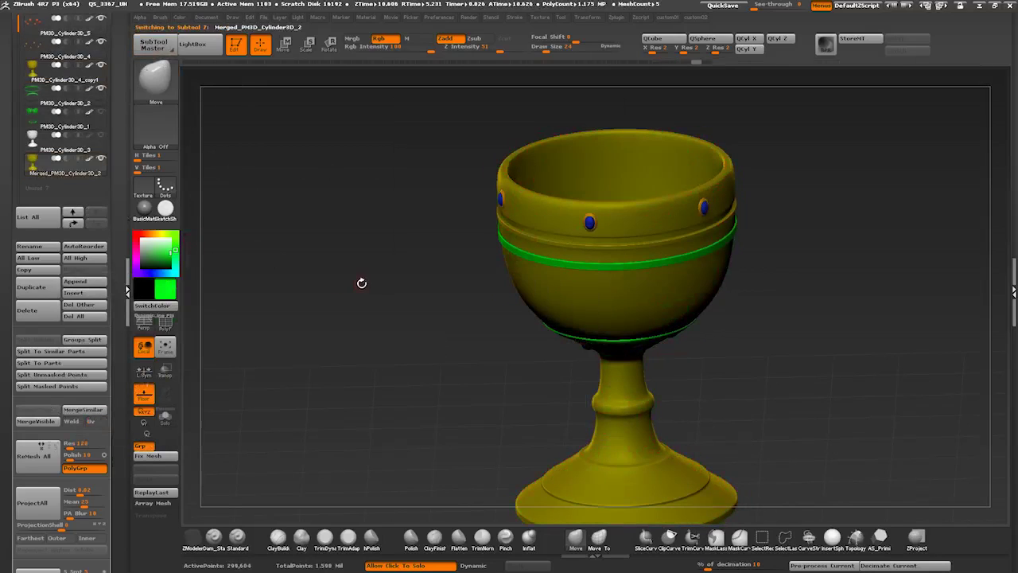
left_click(359, 282)
left_click_drag(359, 281, 318, 293)
Step: Export the merged goblet subtool as an FBX file
left_click(616, 17)
left_click(641, 208)
double_click(231, 84)
left_click(580, 283)
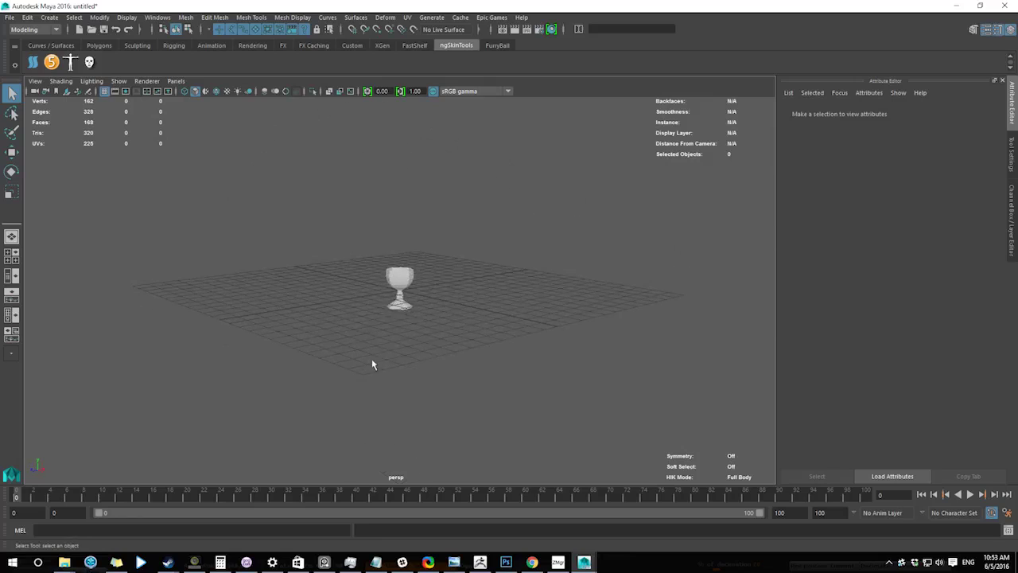
Step: In Maya, select all edges of the low-poly goblet and soften them
scroll(312, 344, "up", 8)
left_click_drag(312, 344, 319, 255, "alt")
left_click(358, 216)
right_click_drag(358, 217, 358, 181)
left_click_drag(294, 127, 493, 398)
right_click_drag(362, 213, 419, 193, "shift")
left_click(298, 194)
Step: Examine the softened shading around the low-poly goblet's rim
scroll(320, 193, "up", 3)
left_click_drag(320, 193, 268, 204, "alt")
scroll(269, 203, "down", 2)
middle_click_drag(269, 203, 332, 266, "alt")
scroll(332, 266, "up", 4)
left_click_drag(331, 266, 399, 254, "alt")
left_click_drag(587, 210, 595, 194, "alt")
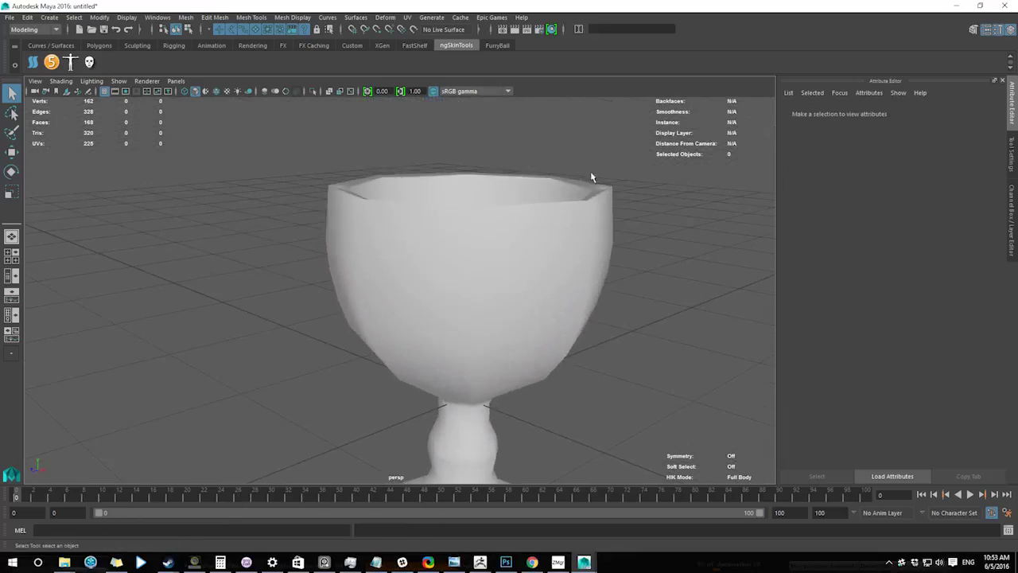
left_click(593, 198)
scroll(557, 191, "up", 4)
middle_click_drag(544, 167, 448, 270, "alt")
left_click_drag(448, 271, 483, 248, "alt")
scroll(483, 247, "up", 3)
middle_click_drag(557, 167, 550, 288, "alt")
middle_click_drag(629, 297, 581, 283, "alt")
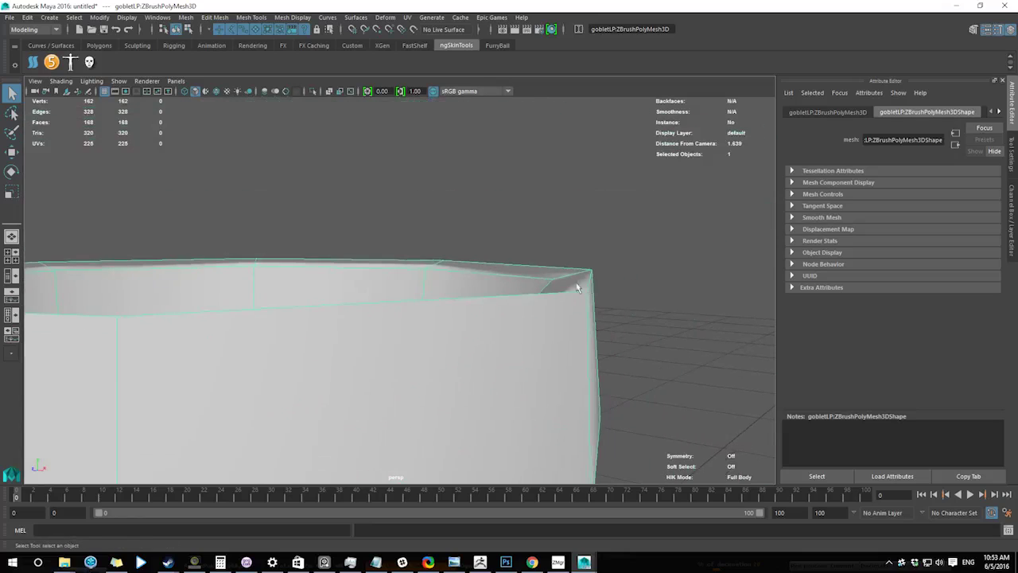
Step: Select the edge loop on the inner rim of the bowl and harden it
left_click_drag(560, 289, 551, 343, "alt")
scroll(549, 291, "up", 1)
middle_click_drag(486, 259, 573, 300, "alt")
left_click_drag(565, 278, 556, 311, "alt")
right_click_drag(559, 266, 559, 235)
double_click(552, 267)
scroll(473, 221, "down", 4)
scroll(487, 229, "up", 2)
scroll(490, 234, "up", 1)
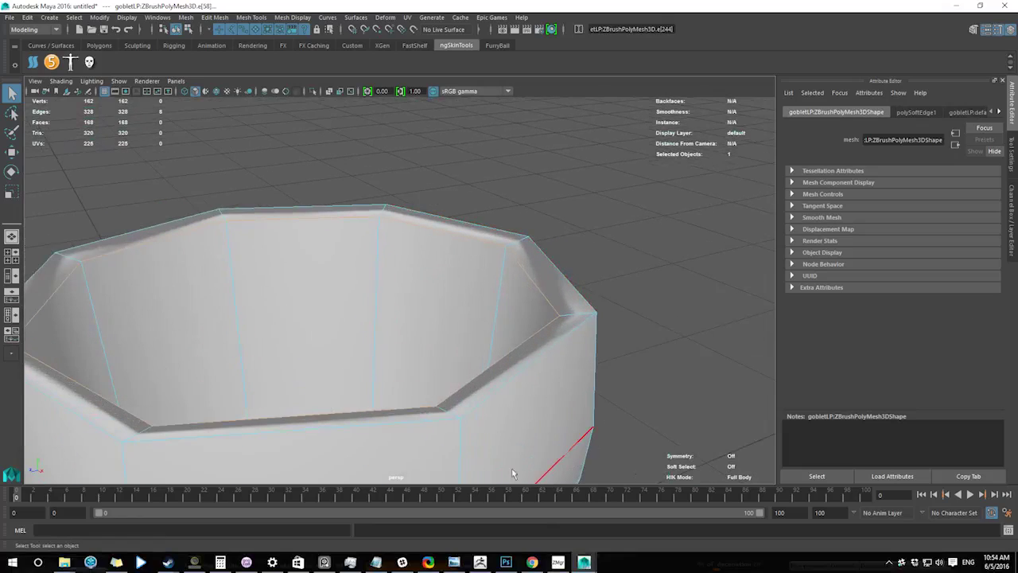
right_click_drag(514, 257, 623, 296, "shift")
right_click_drag(432, 263, 498, 192)
Step: Bevel the bowl's outer rim edge loop with one segment and a fraction of 1
scroll(485, 215, "down", 5)
left_click_drag(438, 291, 406, 302, "alt")
scroll(405, 302, "up", 2)
scroll(406, 301, "up", 3)
right_click_drag(415, 264, 410, 215)
scroll(410, 215, "up", 3)
double_click(407, 200)
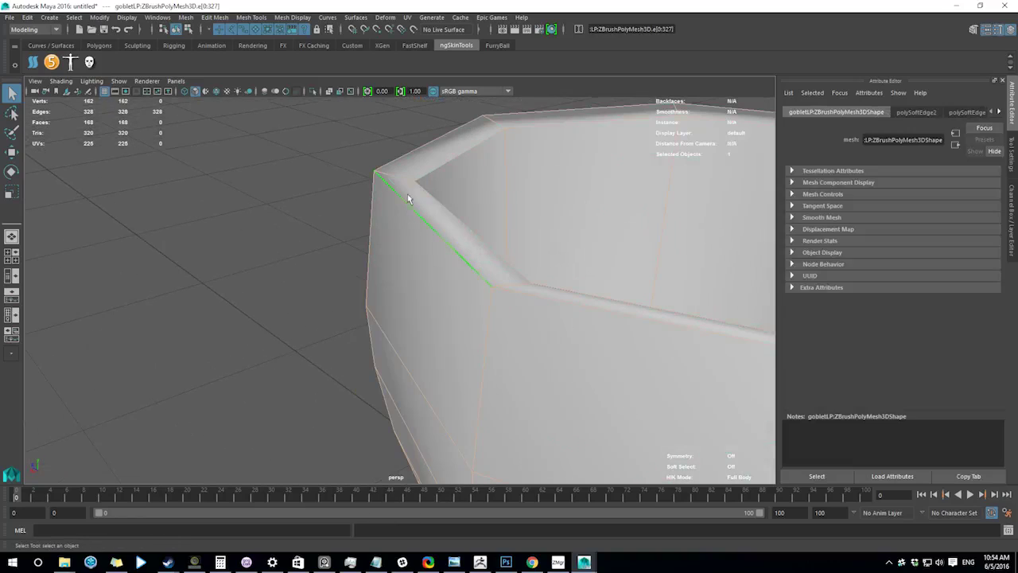
left_click_drag(307, 227, 343, 294, "alt")
right_click_drag(343, 293, 400, 297, "shift")
left_click_drag(592, 303, 596, 302)
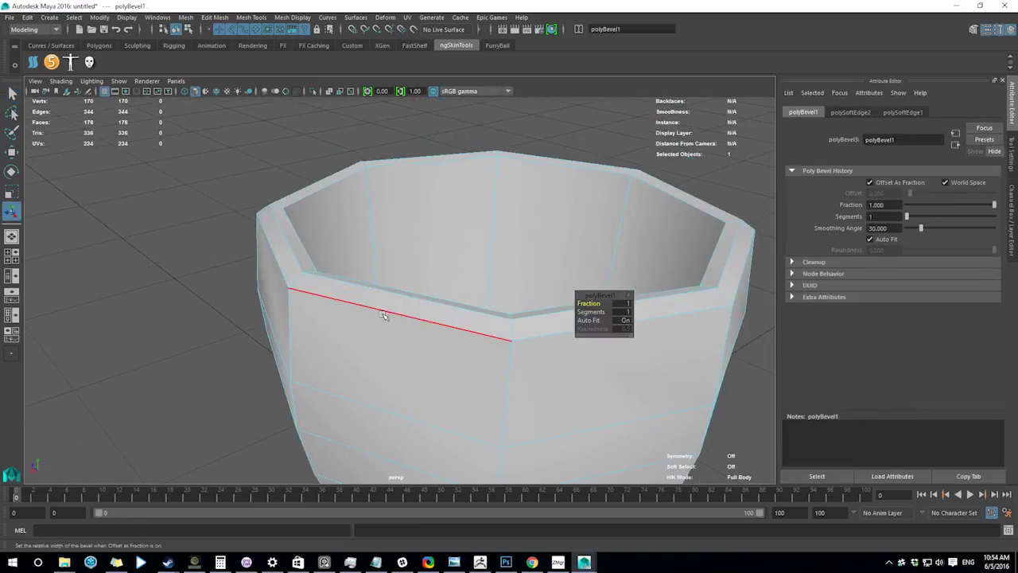
mouse_move(383, 315)
right_mouse_down()
mouse_move(382, 242)
mouse_move(363, 308)
mouse_move(407, 321)
right_mouse_up()
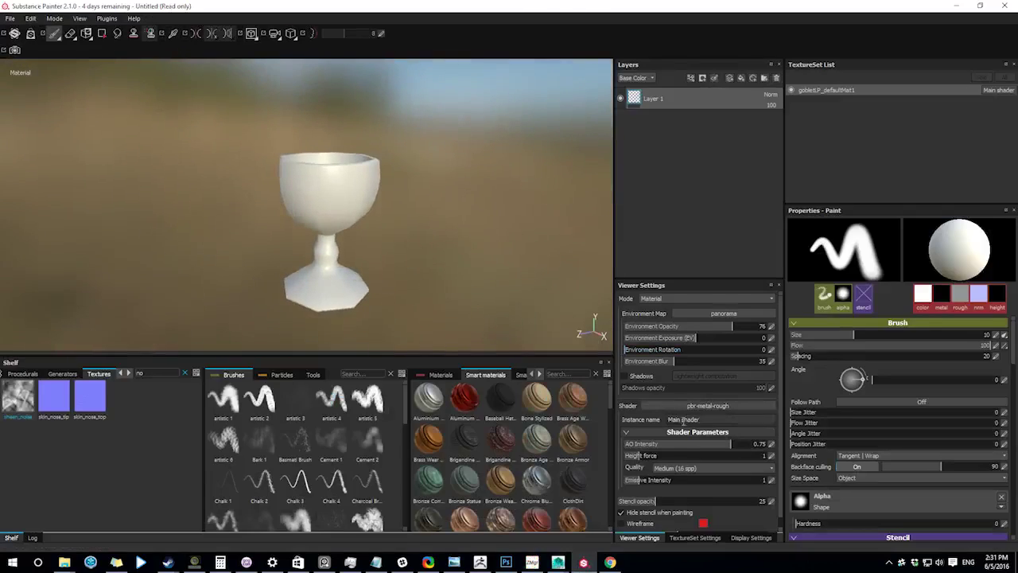
Step: In Substance Painter, load the high-poly mesh for baking, raise the max frontal distance, and bake the goblet's texture maps
left_click(694, 538)
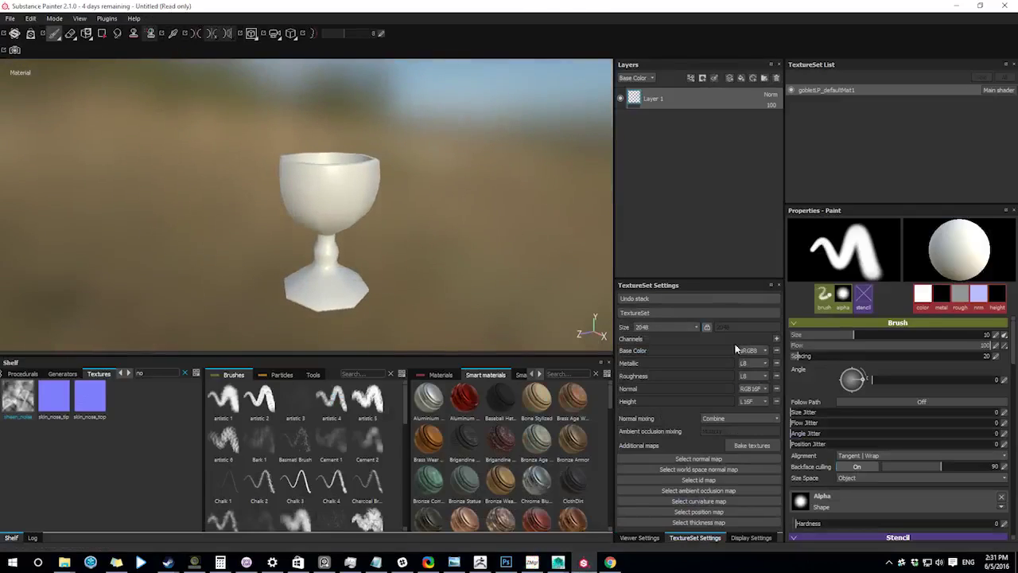
left_click(743, 448)
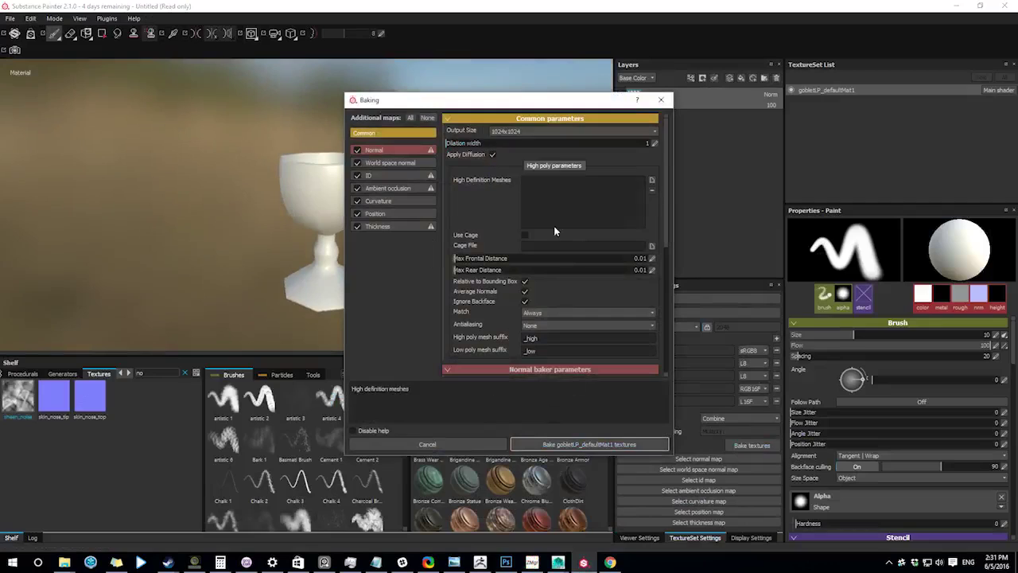
left_click(652, 181)
double_click(637, 189)
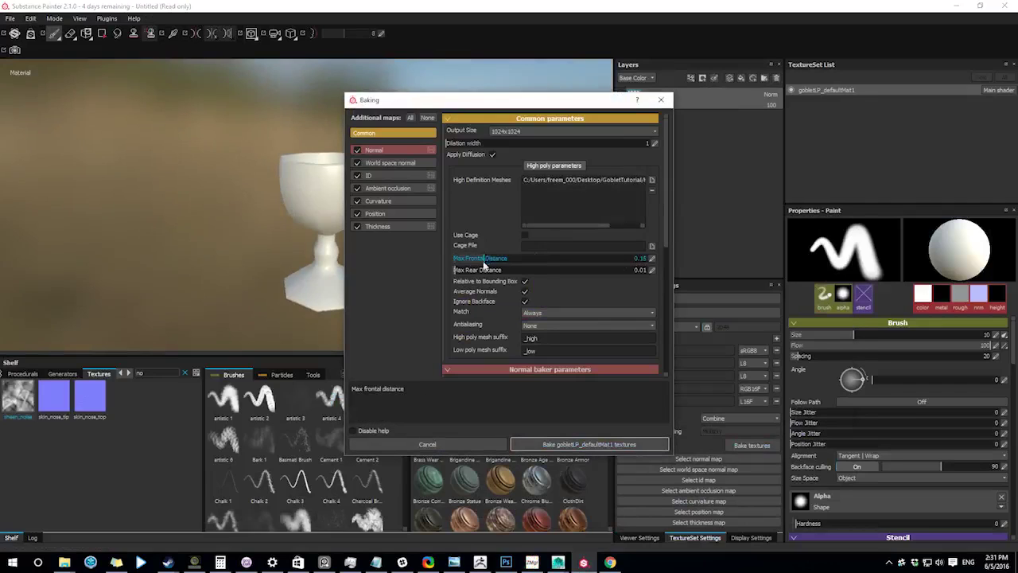
left_click(589, 326)
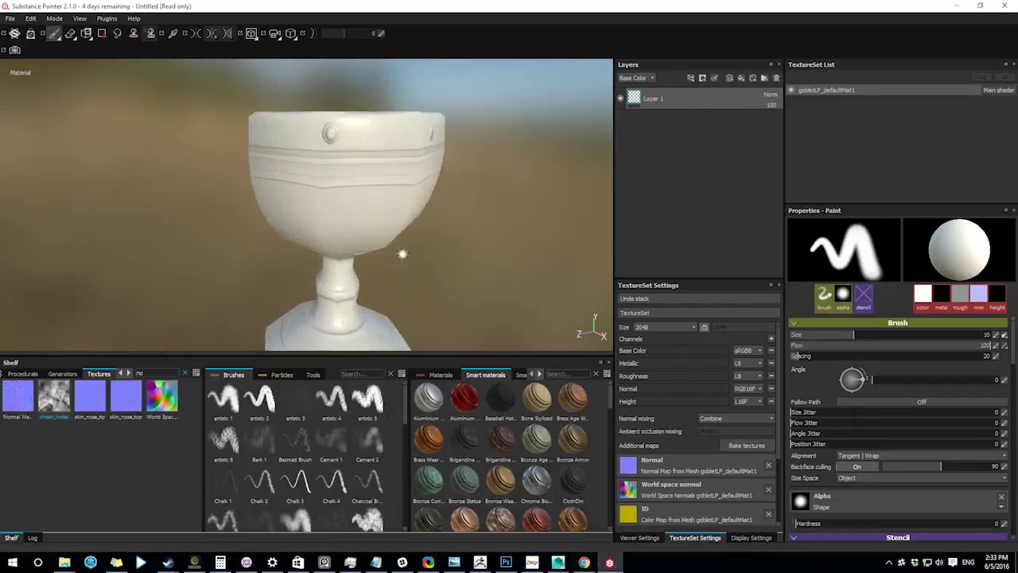
left_click_drag(402, 254, 396, 288, "alt")
mouse_move(443, 240)
left_mouse_down("alt")
mouse_move(366, 250)
mouse_move(425, 218)
mouse_move(262, 177)
mouse_move(332, 186)
mouse_move(411, 241)
mouse_move(396, 188)
mouse_move(348, 268)
left_mouse_up("alt")
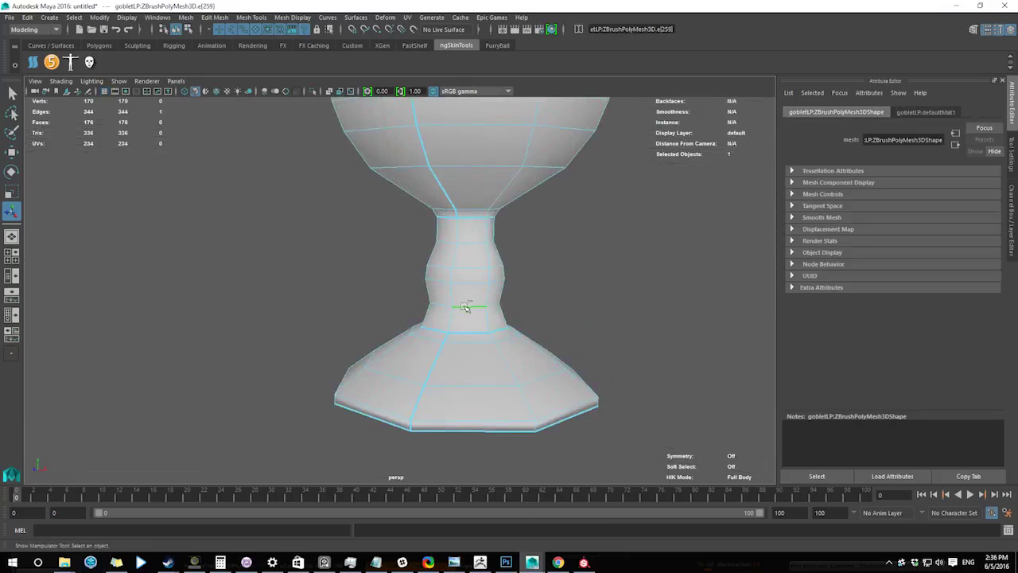
Step: In Maya, slide the edge loops along the goblet's stem to reshape its profile
right_click_drag(461, 307, 459, 393, "shift")
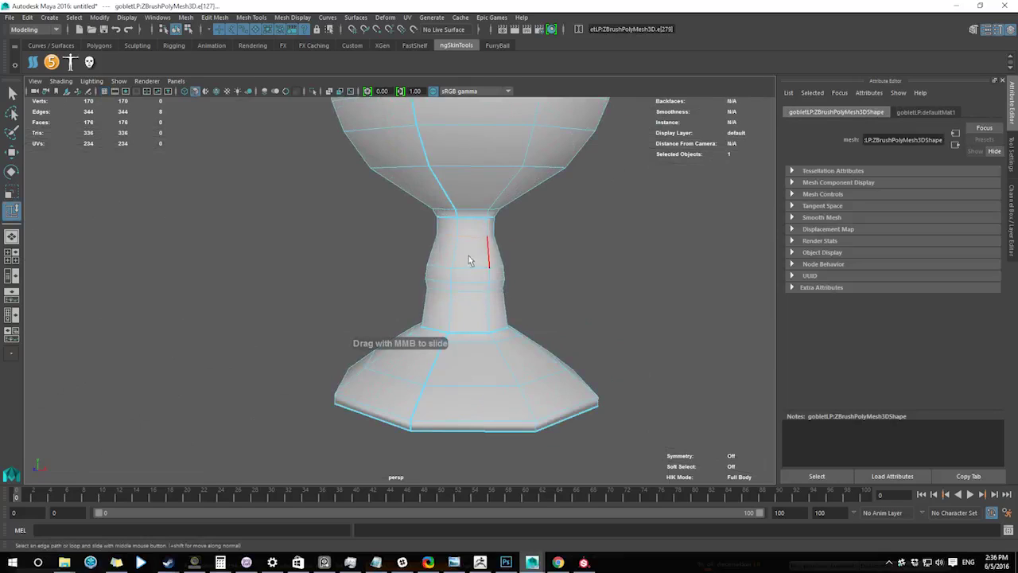
scroll(517, 261, "down", 2)
left_click_drag(487, 245, 491, 286, "alt")
key("w")
left_click(366, 238)
left_click_drag(366, 191, 387, 227, "alt")
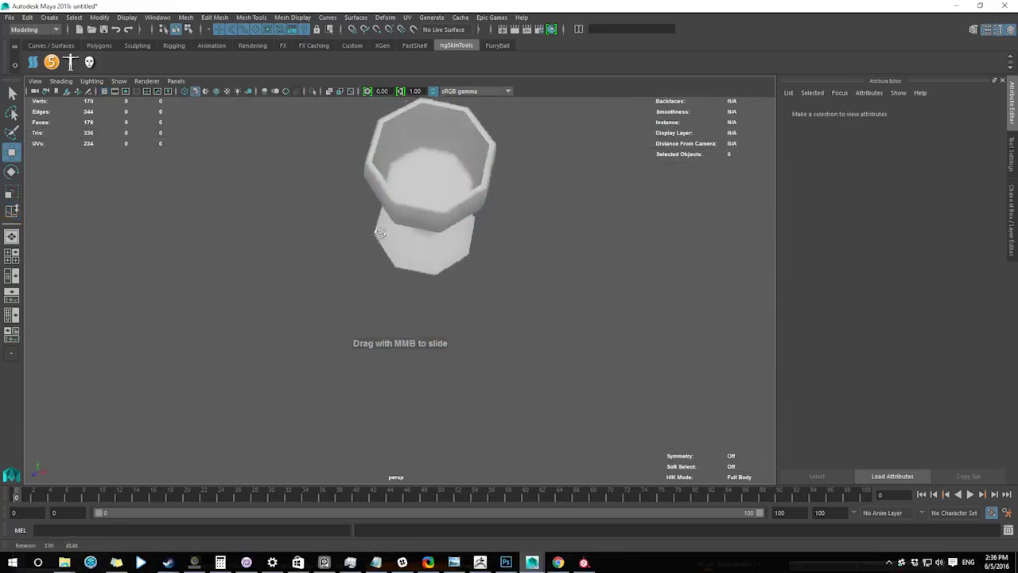
Step: Examine the reshaped low-poly goblet's silhouette from above and from the side
scroll(422, 223, "down", 3)
middle_click_drag(457, 215, 406, 272, "alt")
left_click_drag(406, 272, 391, 256, "alt")
left_click(447, 268)
scroll(426, 275, "up", 4)
scroll(425, 275, "down", 4)
left_click(309, 179)
left_click_drag(295, 187, 268, 216, "alt")
scroll(268, 159, "down", 8)
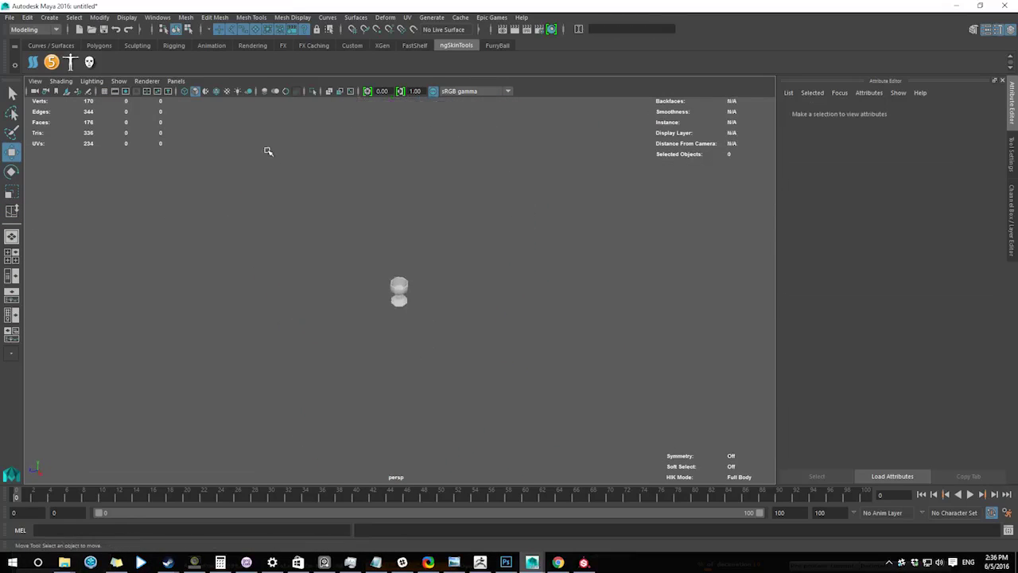
left_click_drag(334, 228, 316, 178, "alt")
scroll(371, 234, "up", 8)
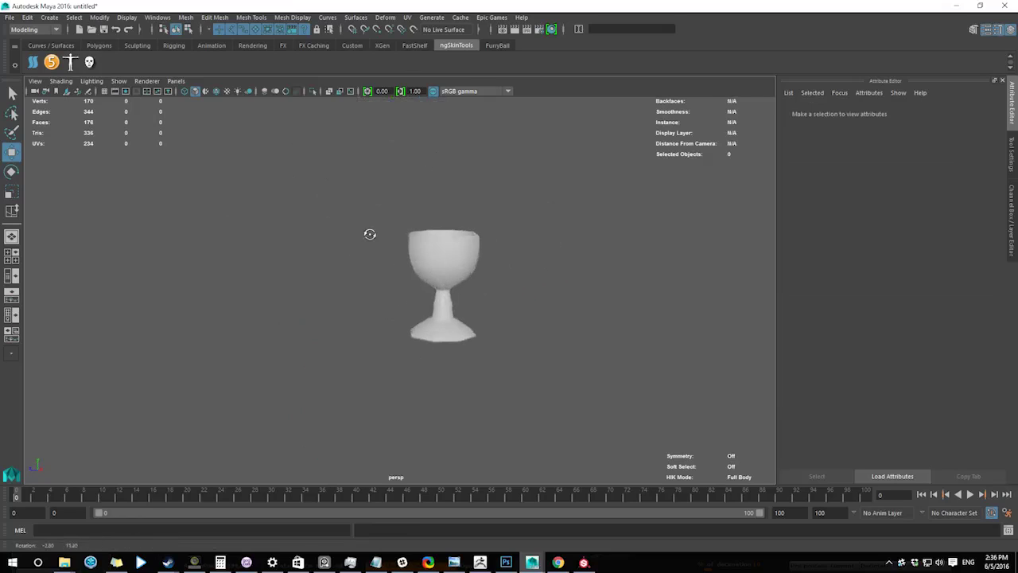
Step: Activate the Insert Edge Loop tool on the goblet with Edge Flow enabled
left_click(474, 263)
left_click_drag(475, 263, 471, 172, "alt")
right_click(432, 252, "shift")
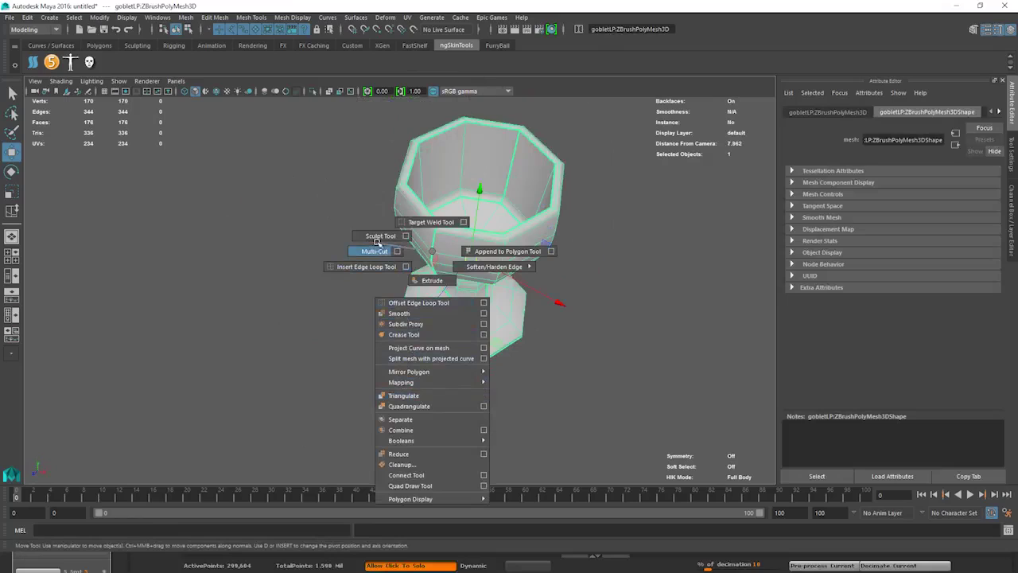
left_click(368, 267)
right_click(460, 252, "shift")
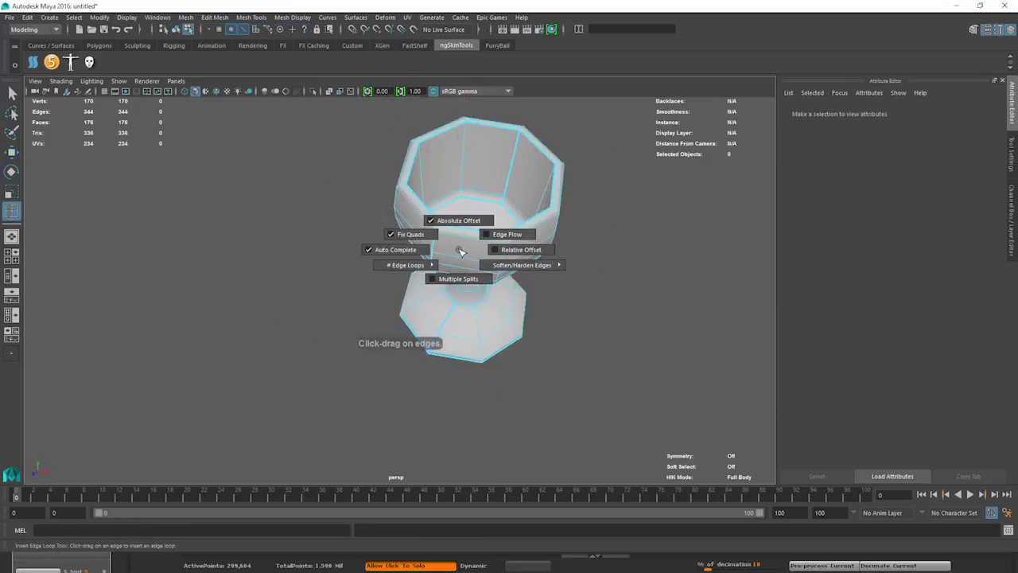
left_click(506, 234)
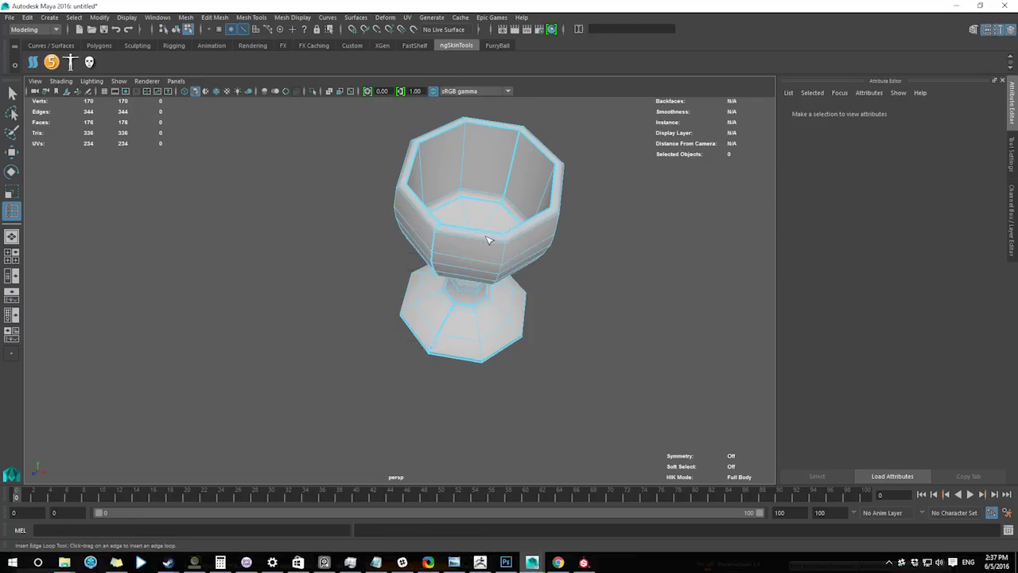
Step: Try inserting an edge loop down the goblet with Absolute Offset and with Multiple Splits
left_click(475, 244)
key("ctrl+z")
right_click(461, 259, "shift")
left_click(430, 272)
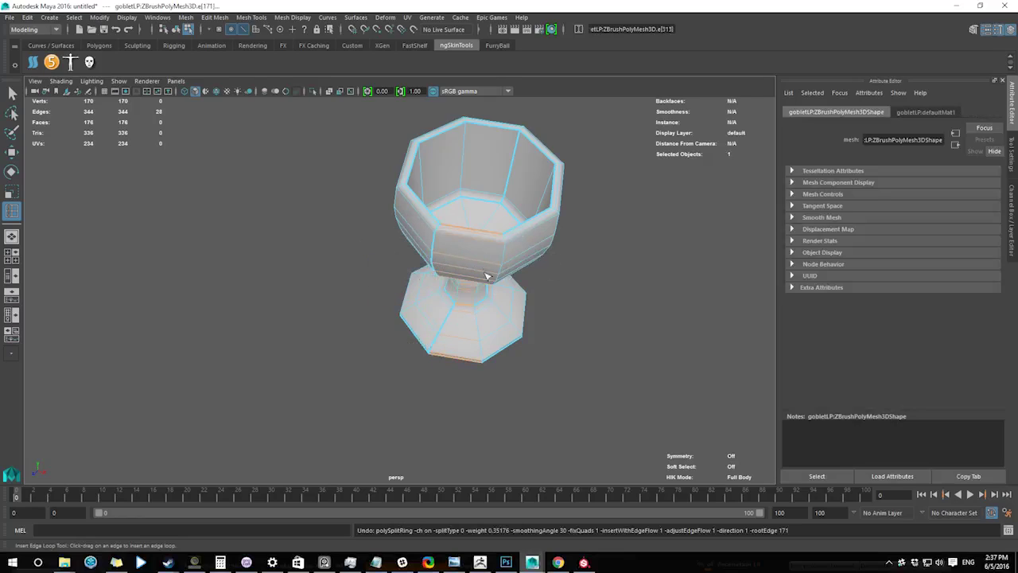
right_click(461, 255, "shift")
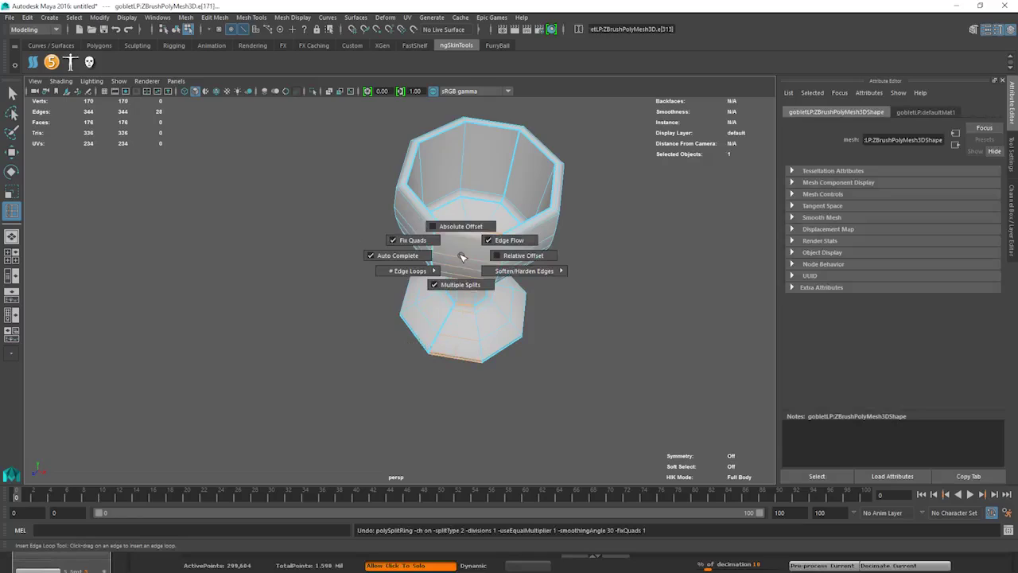
left_click(455, 228)
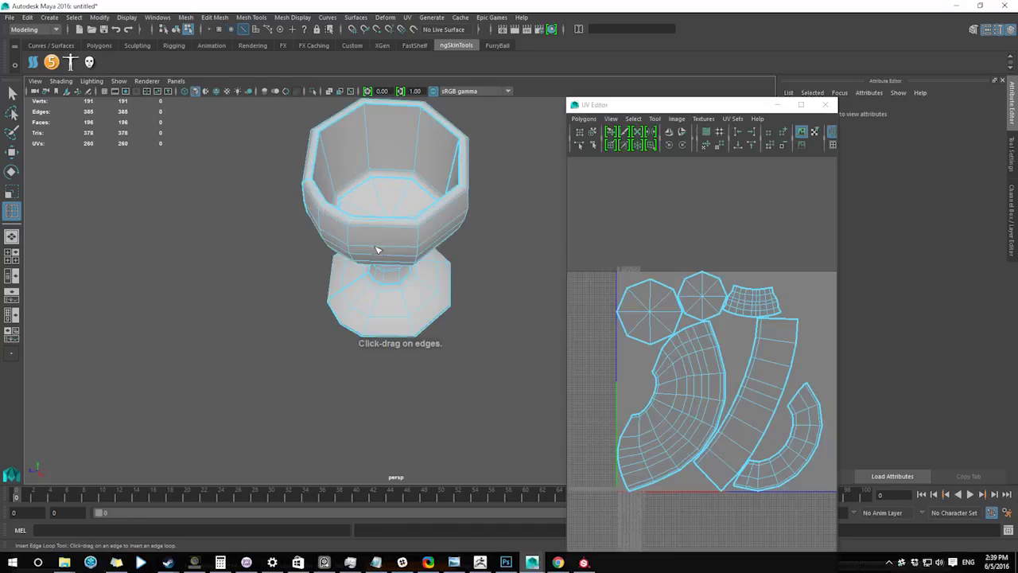
Step: Insert more vertical edge loops around the goblet and switch to face selection
left_click_drag(377, 247, 415, 276, "alt")
left_click(502, 249)
key("F11")
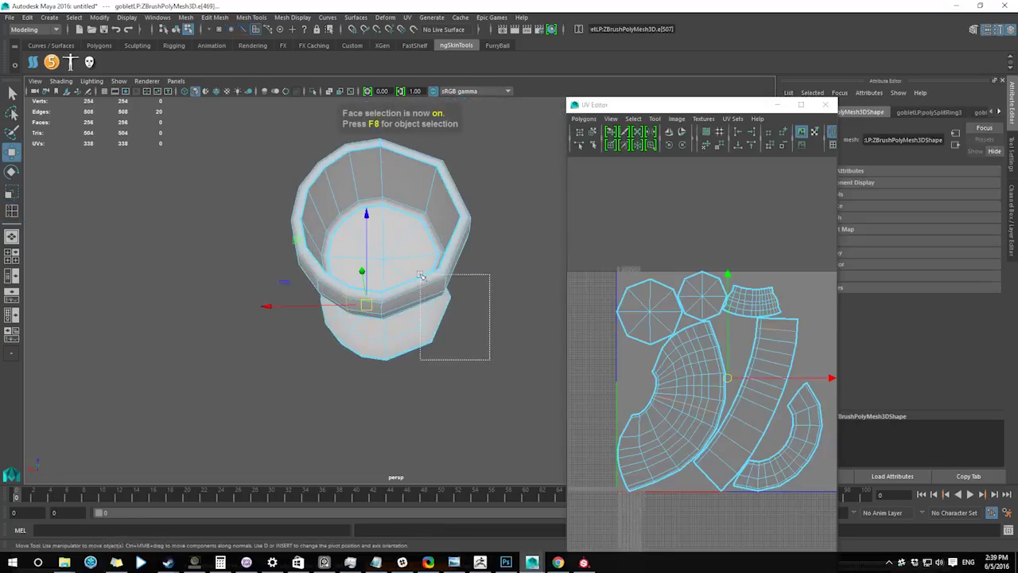
Step: Try deleting box-selected faces on one side of the goblet
left_click_drag(415, 150, 403, 141)
key("Delete")
key("ctrl+z")
left_click_drag(229, 212, 442, 357, "alt")
key("Delete")
key("ctrl+z")
Step: Select and delete the faces of one half of the goblet
left_click(340, 246)
mouse_move(337, 312)
left_mouse_down("alt")
mouse_move(336, 321)
mouse_move(415, 294)
mouse_move(434, 322)
mouse_move(414, 271)
left_mouse_up("alt")
mouse_move(501, 147)
left_mouse_down()
mouse_move(443, 352)
mouse_move(407, 150)
mouse_move(391, 143)
left_mouse_up()
key("Delete")
left_click_drag(478, 247, 364, 250, "alt")
left_click_drag(364, 249, 432, 344)
key("Delete")
Step: Insert additional vertical edge loops into the remaining half of the goblet
left_click_drag(432, 344, 398, 318, "alt")
key("F8")
right_click_drag(430, 252, 386, 268, "shift")
left_click(422, 282)
left_click_drag(423, 281, 431, 350, "alt")
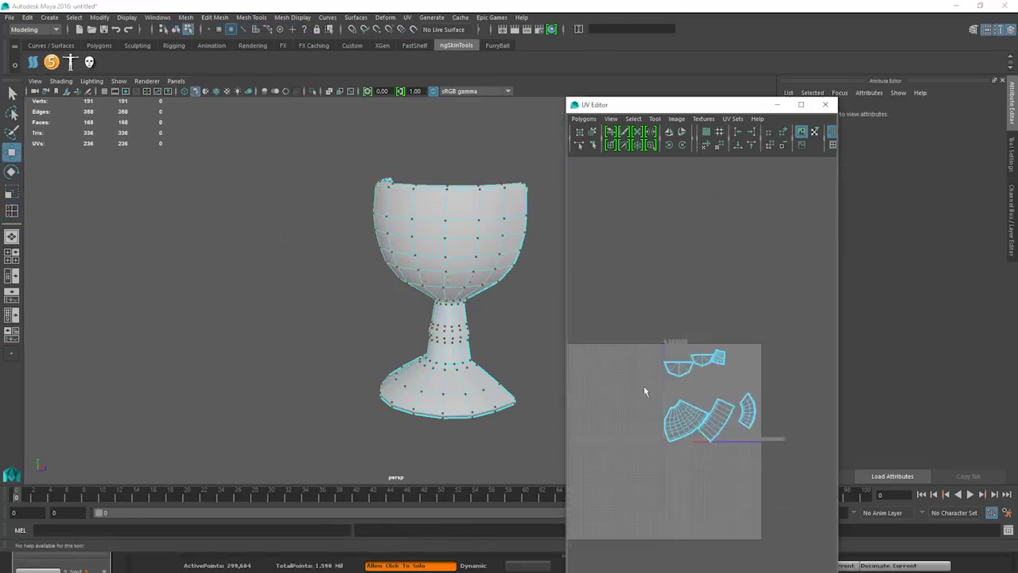
Step: Rearrange and enlarge the half goblet's UV shells to fill the UV space
scroll(636, 382, "up", 3)
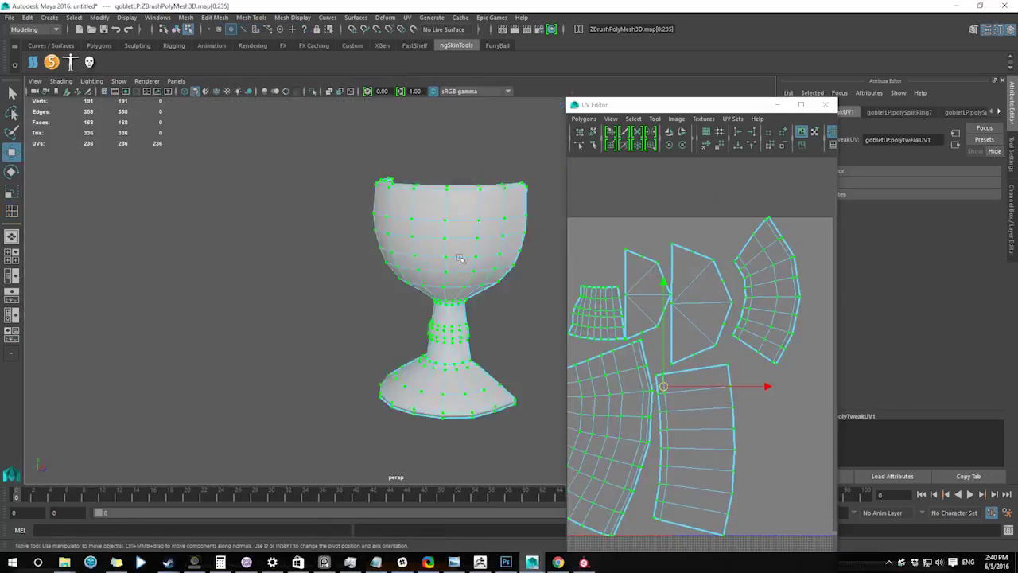
left_click_drag(410, 282, 480, 311, "alt")
Step: Mirror the half goblet and merge both halves into a complete goblet
key("F8")
right_click_drag(479, 311, 523, 400, "shift")
left_click_drag(447, 377, 401, 383, "alt")
left_click_drag(400, 344, 442, 343, "alt")
key("F8")
right_click(438, 227, "shift")
right_click_drag(387, 268, 434, 252)
Step: Select the mirrored goblet's vertical seam edge loop and soften it
left_click_drag(323, 215, 354, 222, "alt")
left_click(438, 275)
left_click_drag(443, 277, 456, 257, "alt")
right_click_drag(453, 252, 453, 225)
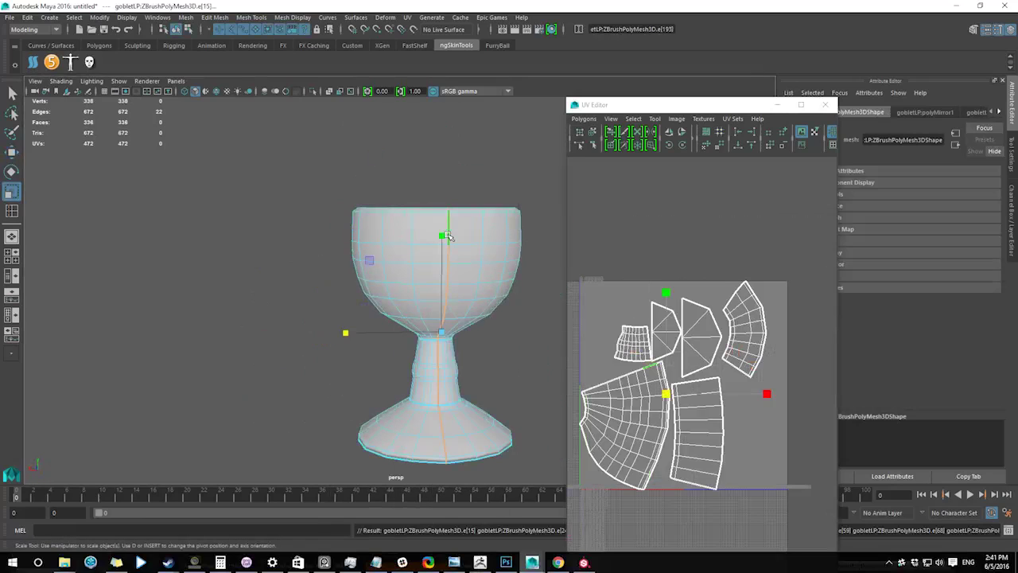
right_click(454, 236)
Step: Inspect the mirrored goblet's rim and base, and check which UV shell the selected disc faces occupy
scroll(454, 230, "up", 5)
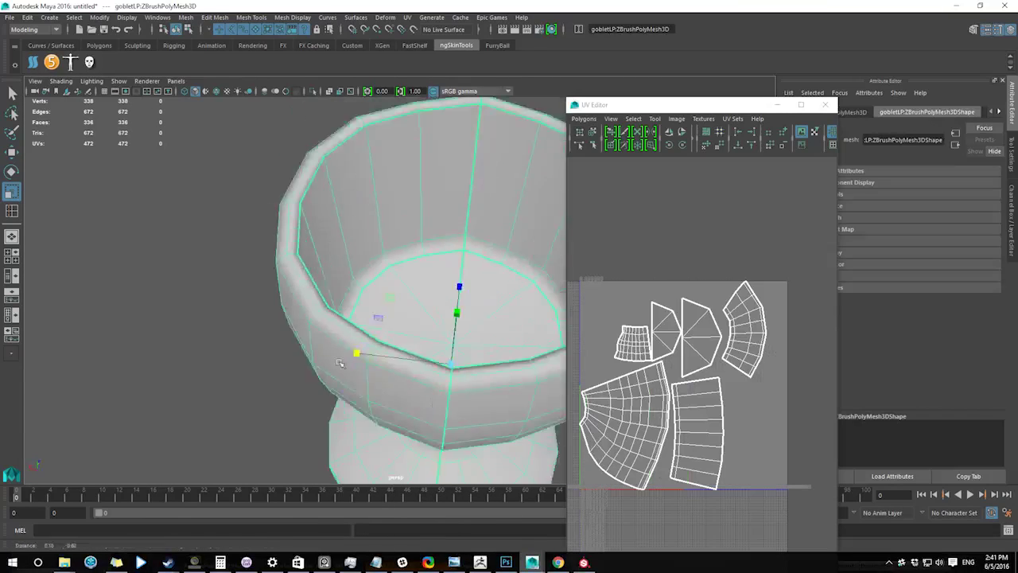
right_click_drag(340, 363, 362, 350, "alt")
right_click_drag(369, 207, 407, 194)
left_click_drag(398, 302, 400, 266, "alt")
right_click_drag(403, 266, 403, 296)
left_click_drag(401, 334, 366, 413, "alt")
left_click(414, 318)
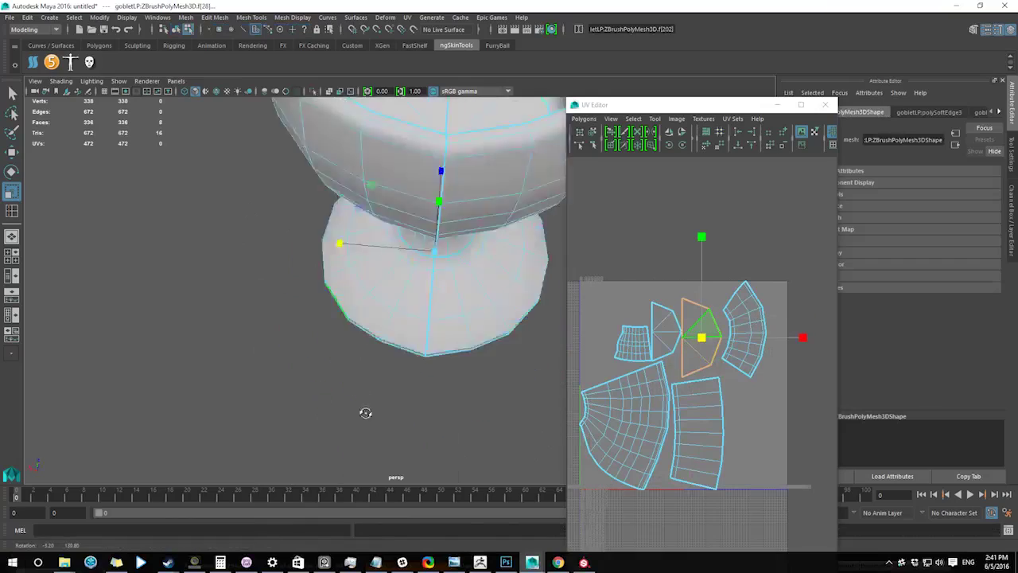
right_click(403, 268)
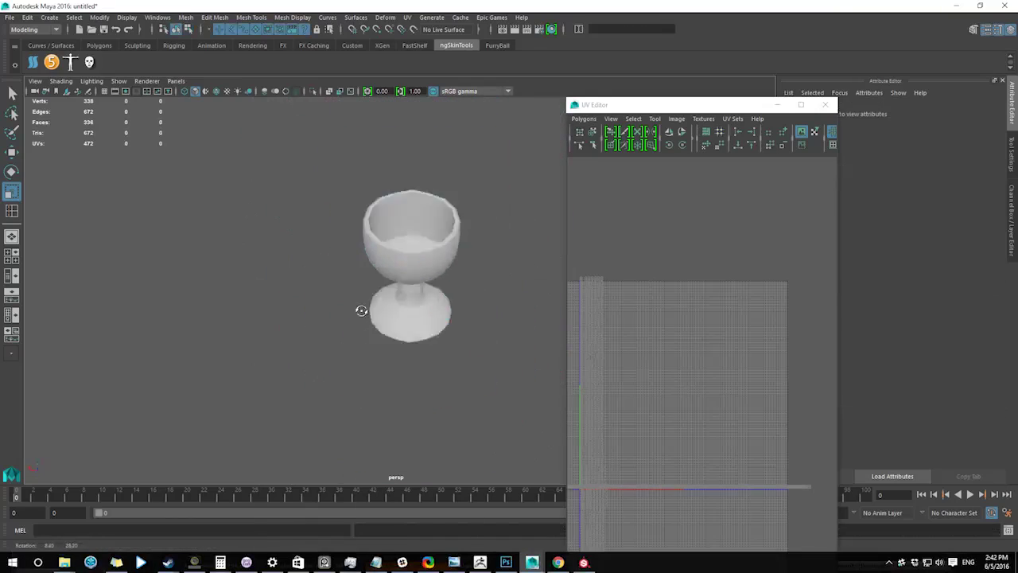
Step: Export the mirrored low-poly goblet from Maya and reload it as Goblet_LP.fbx in the Substance Painter project configuration
left_click(362, 307)
left_click(9, 17)
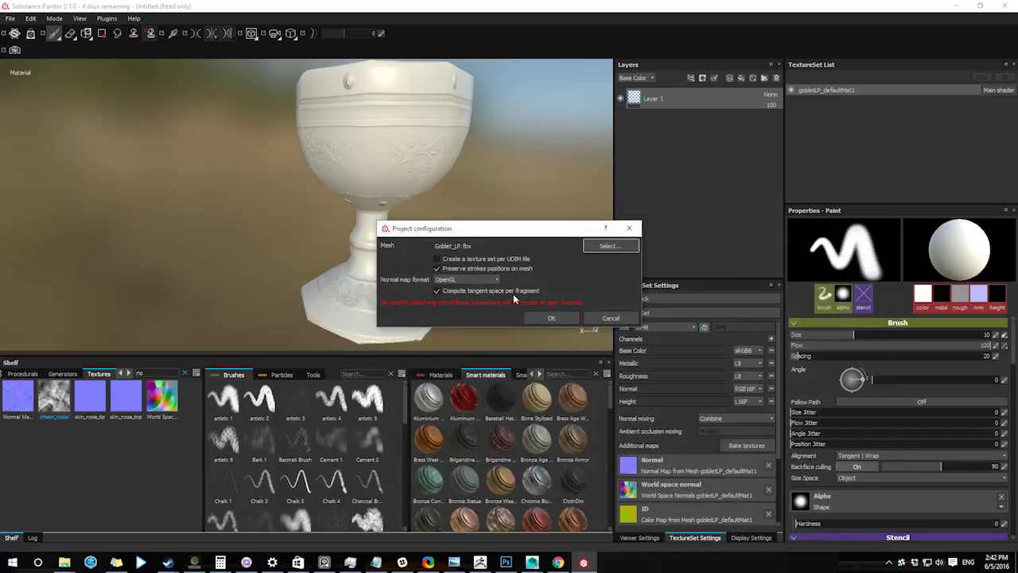
left_click(539, 316)
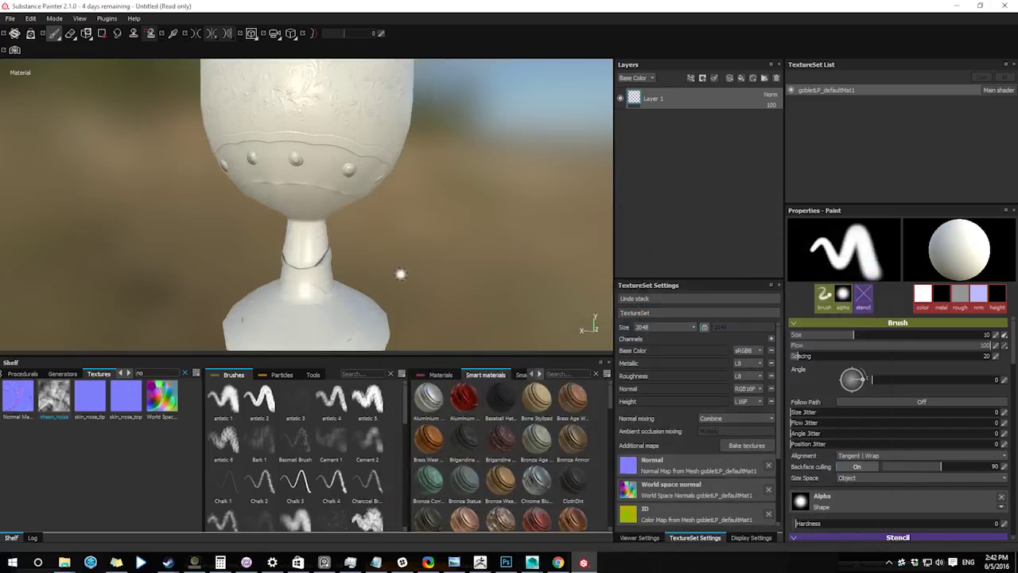
scroll(397, 273, "down", 4)
left_click_drag(395, 290, 459, 297, "alt")
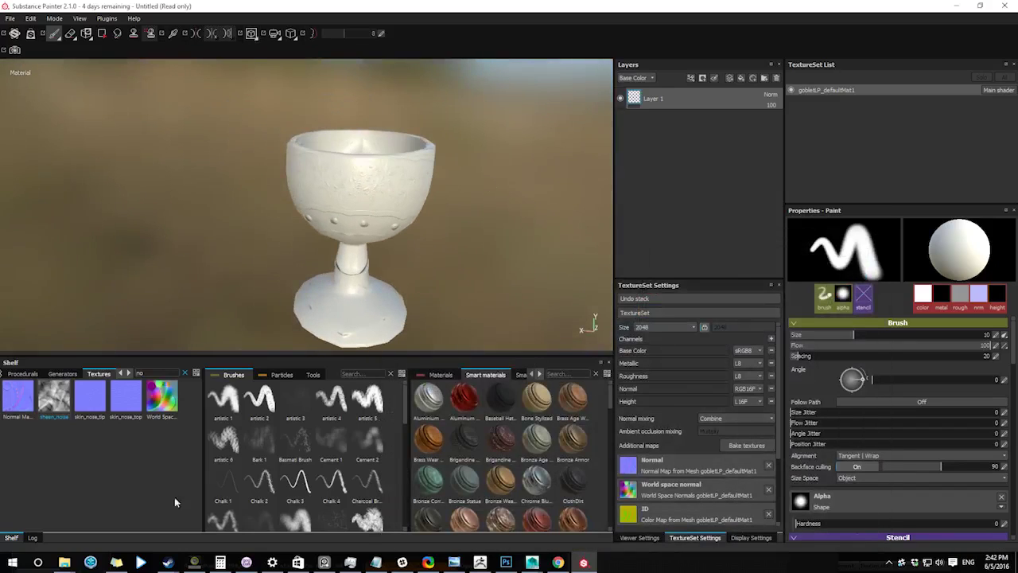
Step: Remove the extra high-definition mesh from the baking list and bake the goblet's texture maps at 1024x1024
left_click(746, 444)
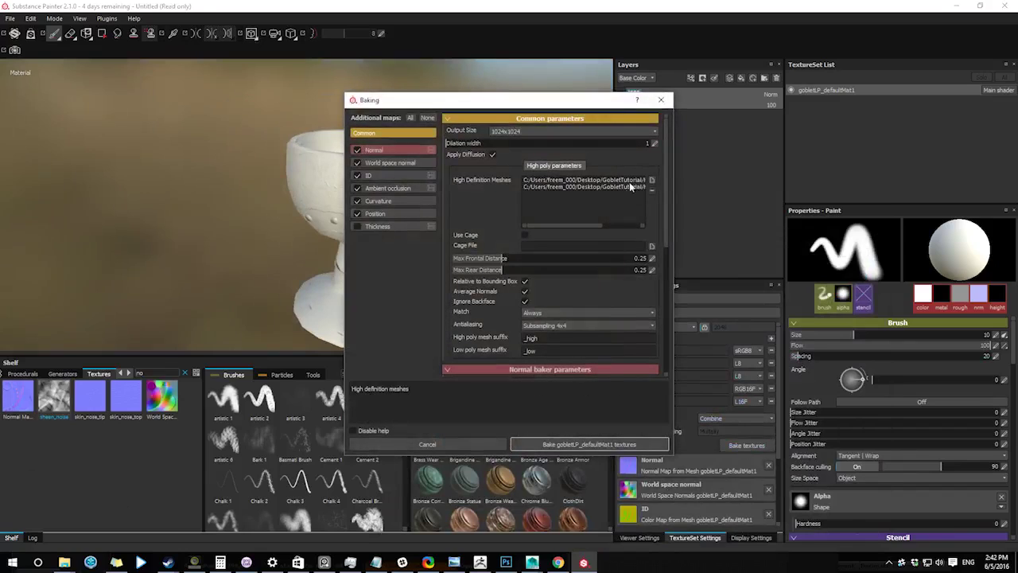
left_click_drag(673, 195, 673, 216)
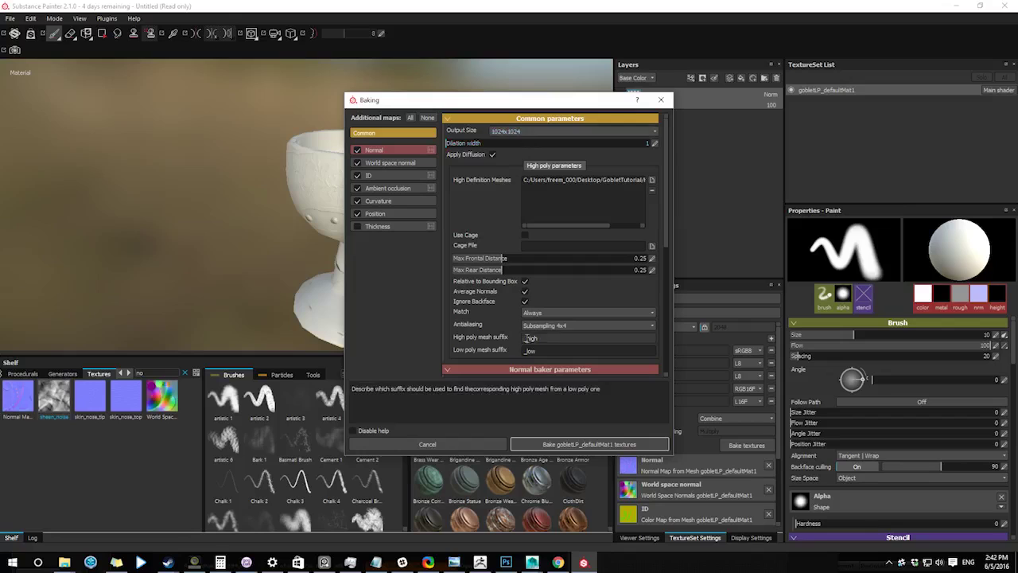
left_click(589, 444)
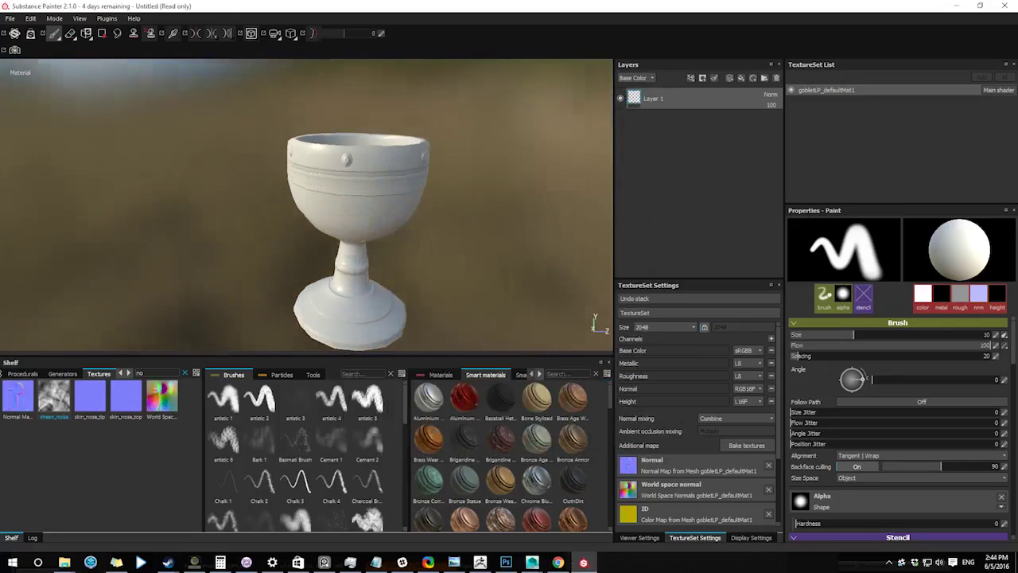
Step: Check the baked goblet, choose a high-poly mesh file in the baking settings and rebake the texture maps
left_click_drag(193, 253, 250, 195, "alt")
scroll(195, 179, "up", 5)
mouse_move(196, 178)
left_mouse_down("alt")
mouse_move(223, 250)
mouse_move(193, 266)
mouse_move(227, 213)
mouse_move(221, 271)
mouse_move(193, 252)
mouse_move(303, 211)
left_mouse_up("alt")
left_click_drag(190, 229, 282, 176, "alt")
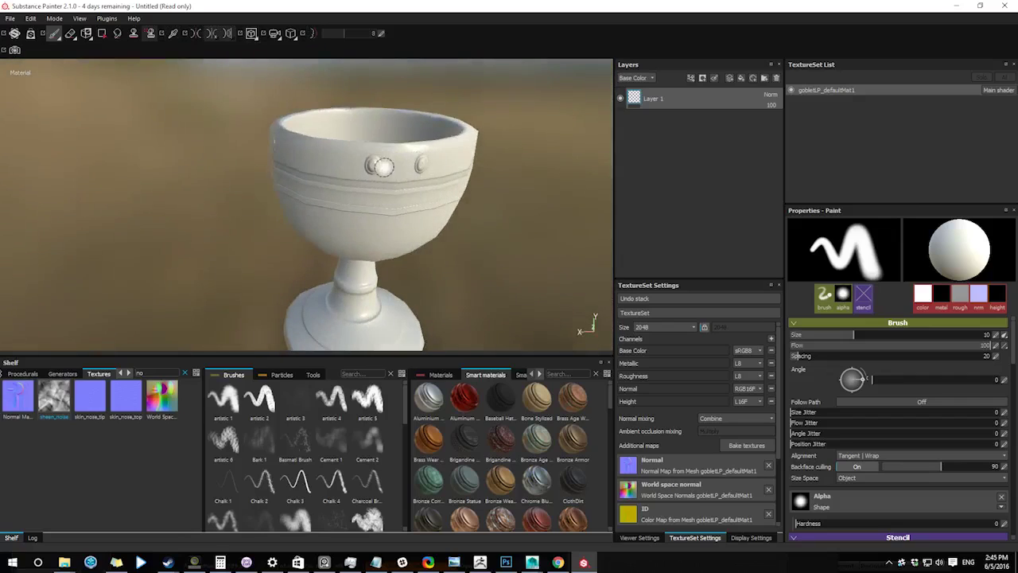
left_click_drag(380, 165, 346, 211, "alt")
left_click(746, 445)
left_click(650, 182)
double_click(511, 194)
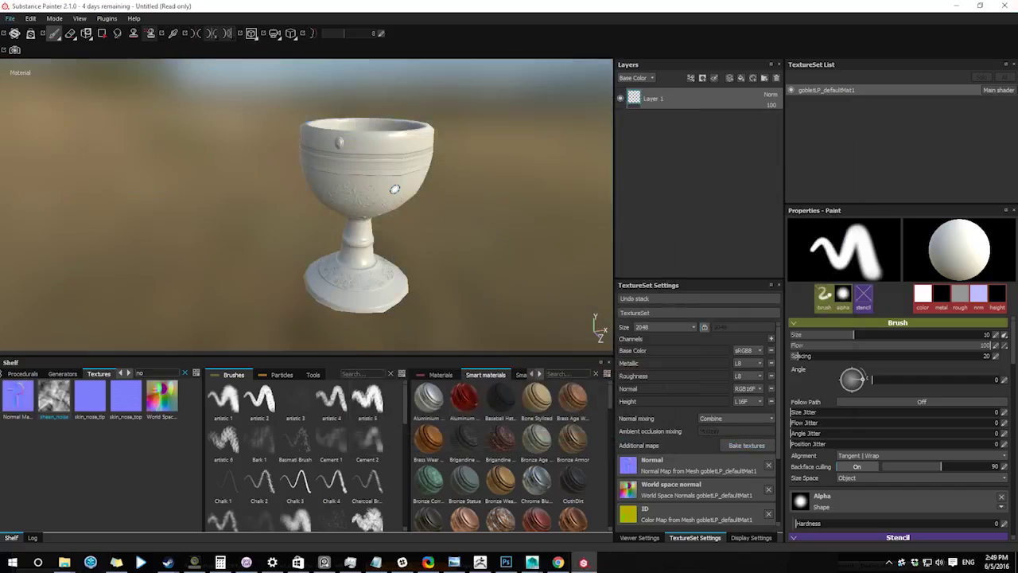
Step: Search the materials for "statue" and apply Statue_Metal to the goblet as a layer beneath Layer 1
scroll(396, 189, "up", 3)
left_click_drag(396, 189, 208, 214, "alt")
type("statue")
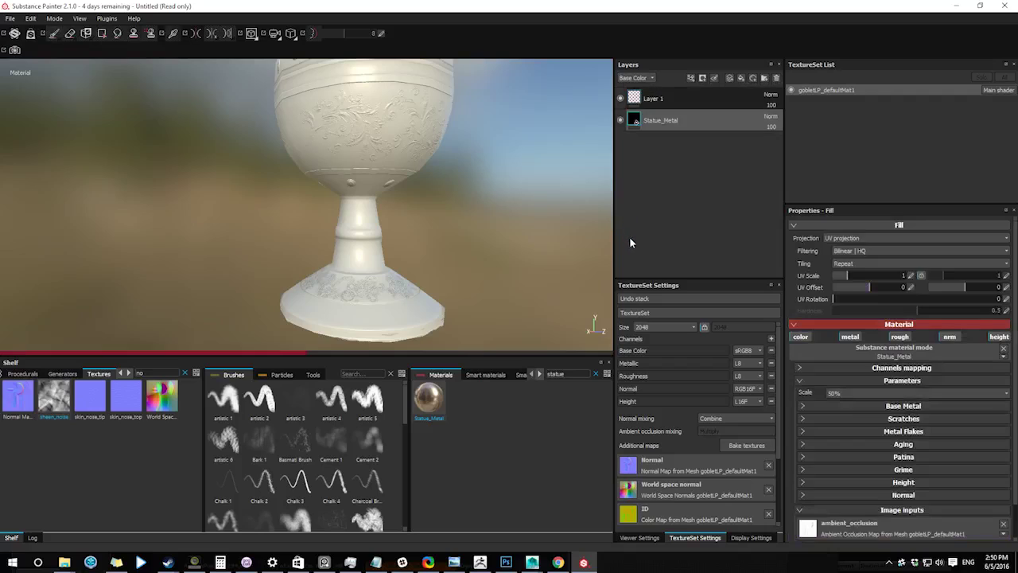
mouse_move(297, 266)
left_mouse_down("alt")
mouse_move(130, 268)
mouse_move(162, 234)
left_mouse_up("alt")
right_click_drag(162, 234, 245, 248, "shift")
mouse_move(243, 248)
left_mouse_down("alt")
mouse_move(230, 246)
mouse_move(248, 250)
left_mouse_up("alt")
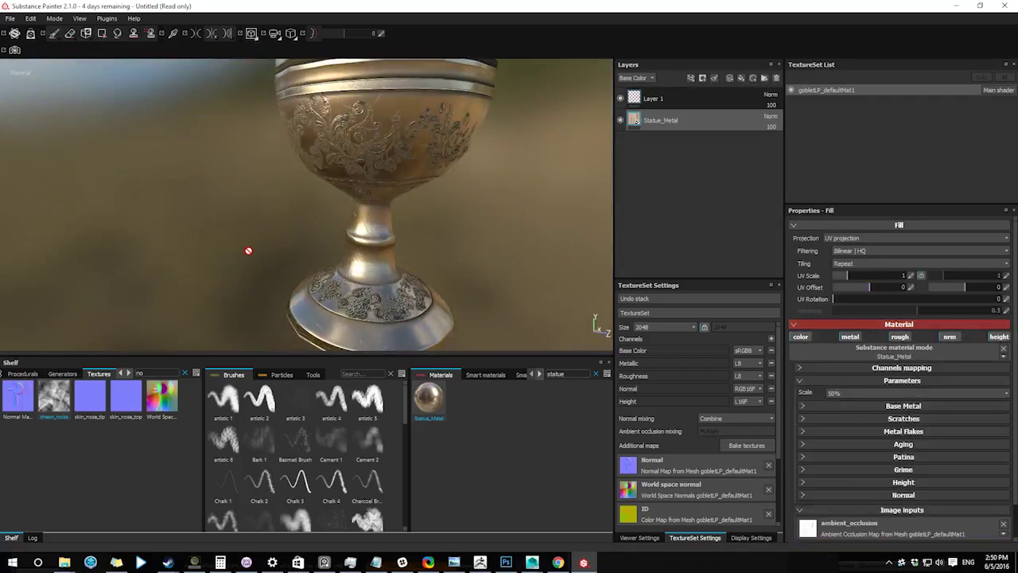
Step: Add a fill layer above Statue_Metal and search the smart materials for "glas"
left_click_drag(300, 67, 322, 185, "alt")
left_click(742, 78)
left_click(568, 374)
key("BackSpace")
key("BackSpace")
key("BackSpace")
key("BackSpace")
key("BackSpace")
key("BackSpace")
type("glas")
left_click(486, 375)
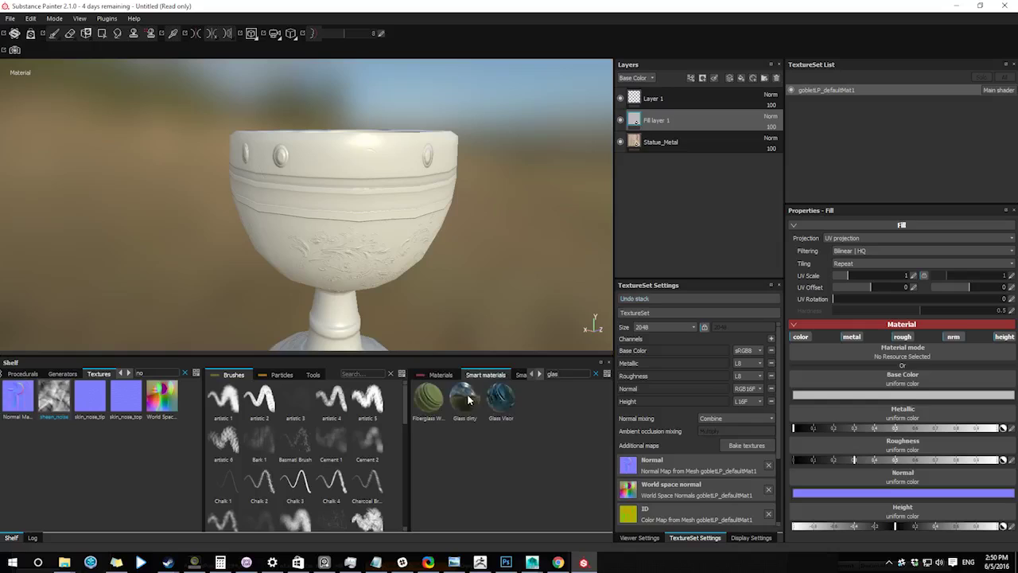
Step: Try the Glass Visor smart material, undo it, and add Glass dirty to the layer stack instead
left_click_drag(492, 393, 681, 109)
key("ctrl+z")
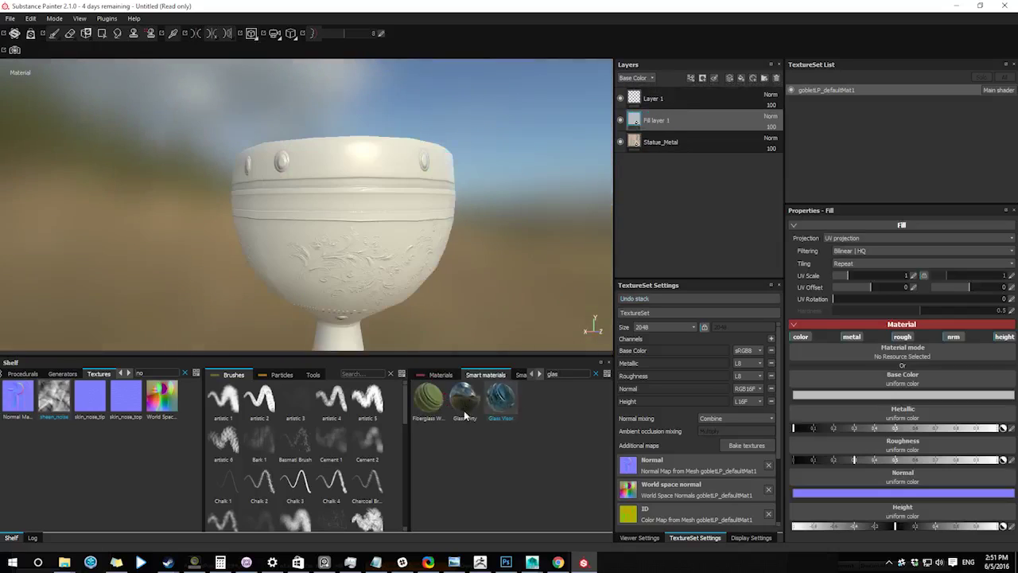
right_click_drag(345, 280, 411, 207, "alt")
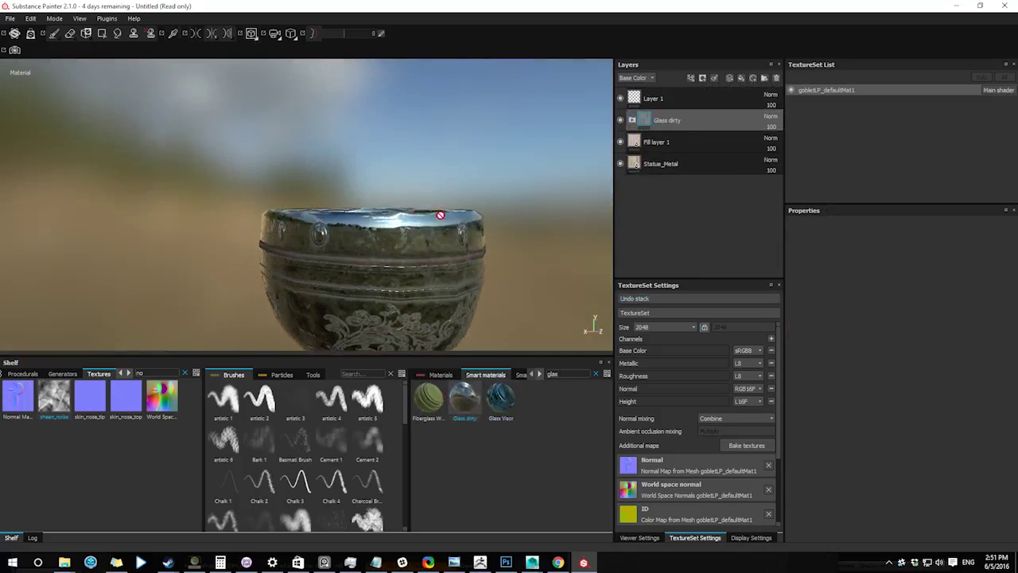
middle_click_drag(457, 338, 466, 218, "alt")
left_click_drag(466, 218, 509, 247, "alt")
Step: Delete the plain fill layer between Glass dirty and Statue_Metal
right_click(668, 119)
left_click(653, 146)
key("Delete")
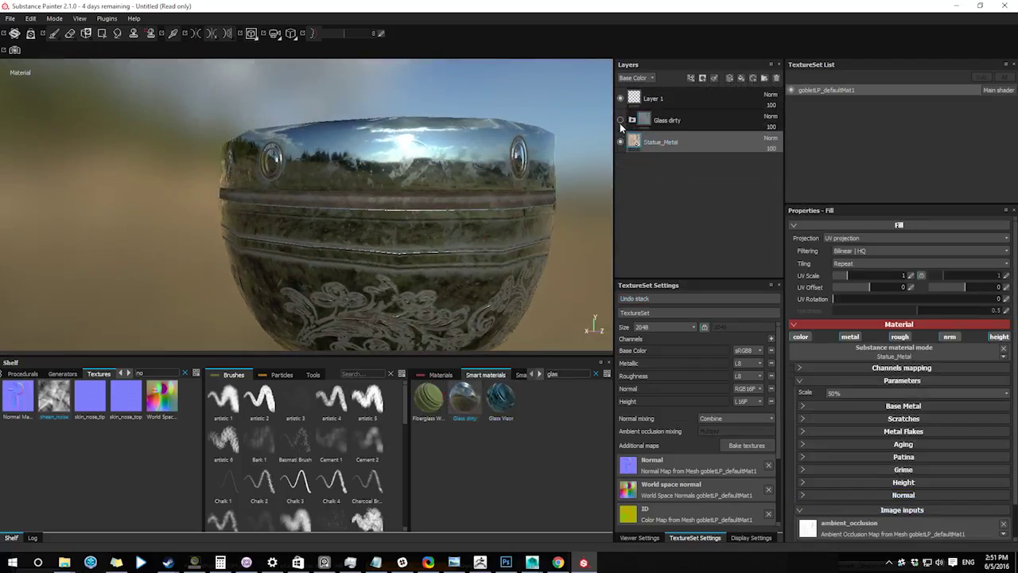
Step: Mask Glass dirty with a color selection and pick the upper gems' blue ID color
left_click(621, 120)
left_click(620, 120)
left_click(665, 120)
right_click(666, 125)
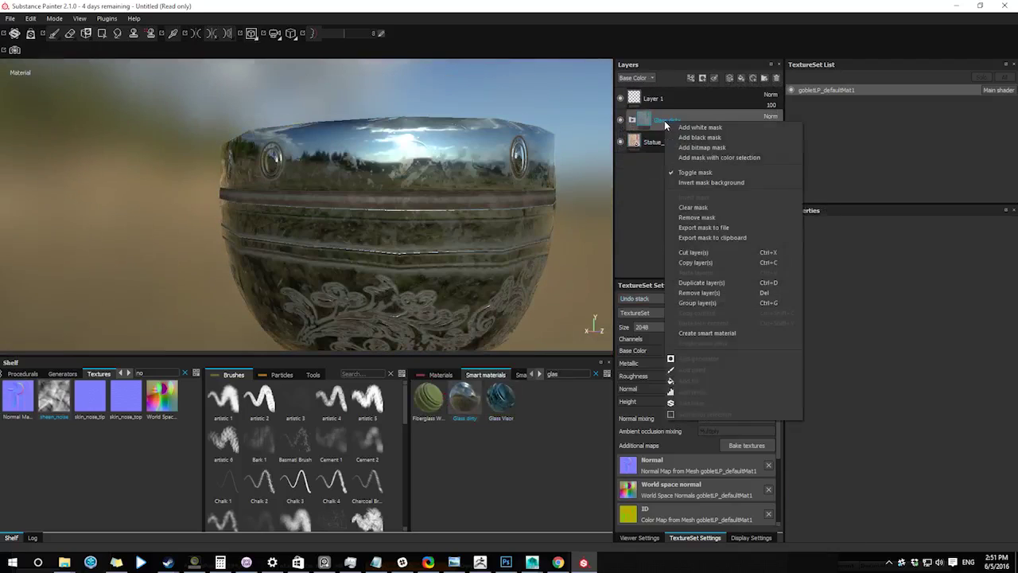
left_click(687, 157)
left_click(987, 308)
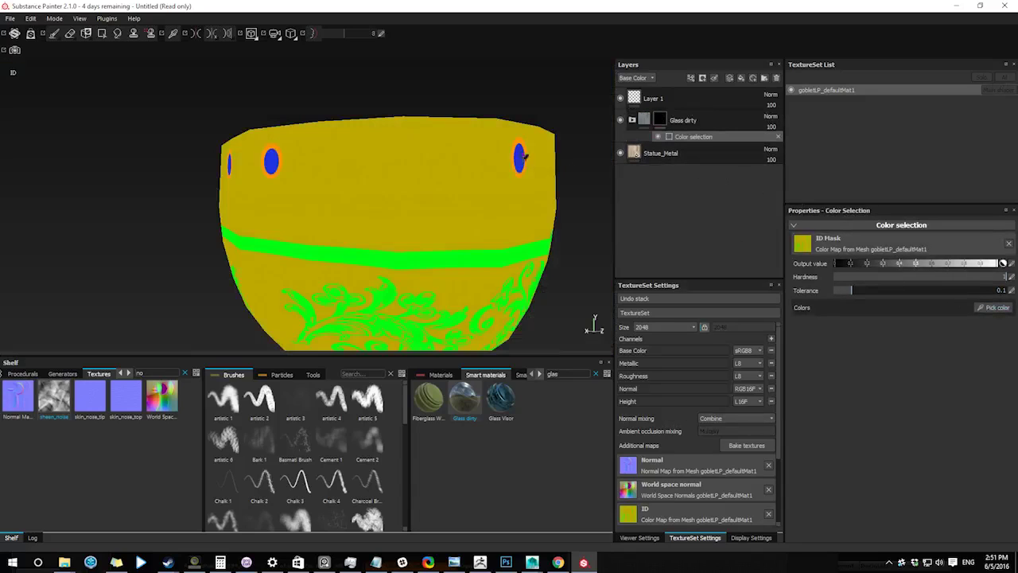
left_click(273, 158)
Step: Set the base color of Glass dirty's Base layer to a saturated red, R 0.810, G 0.013, B 0.013
right_click_drag(104, 154, 183, 163, "alt")
left_click_drag(183, 163, 338, 199, "alt")
left_click(632, 122)
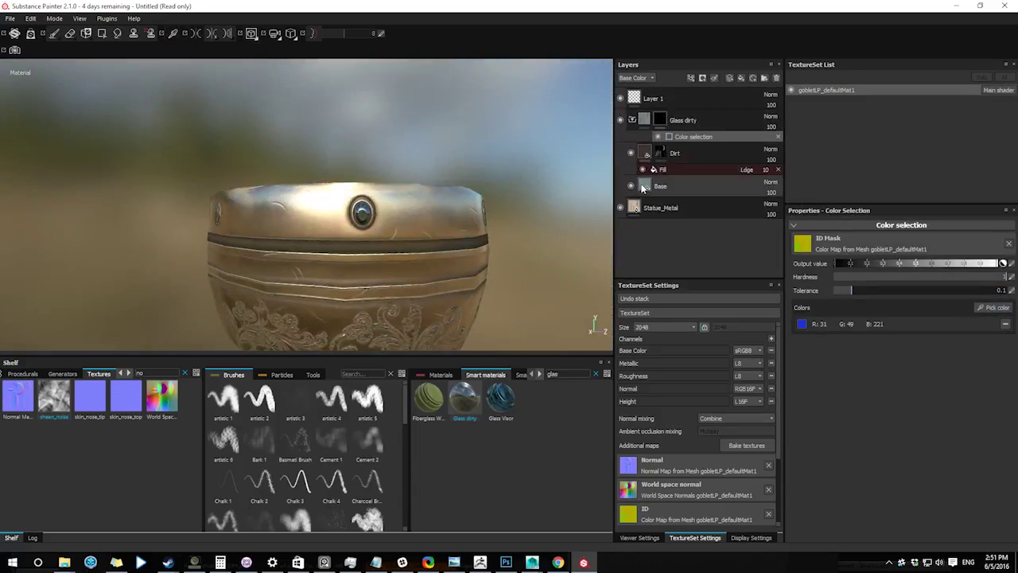
left_click(645, 187)
left_click(848, 396)
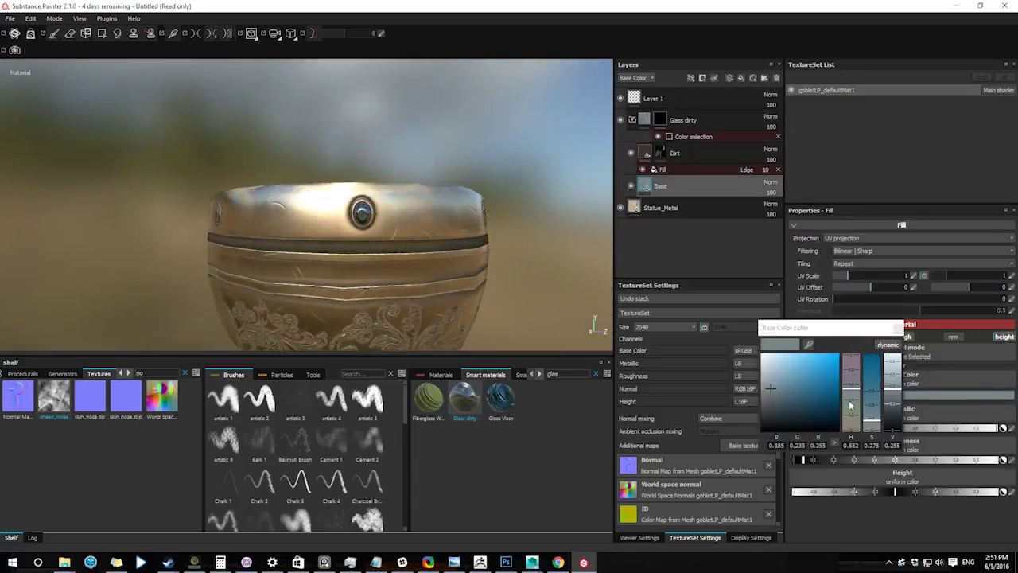
left_click(850, 356)
left_click(828, 358)
left_click_drag(813, 361, 830, 363)
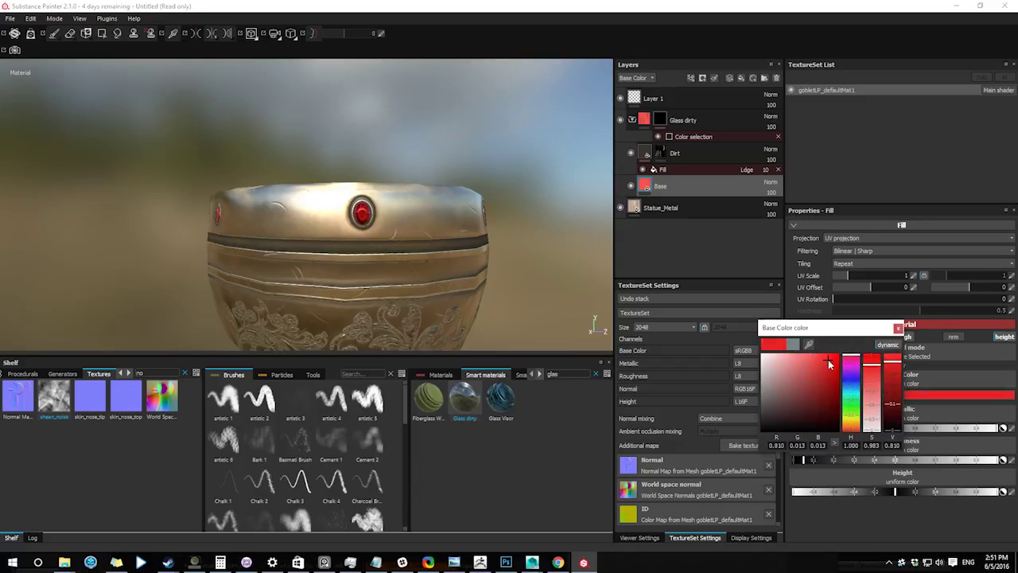
left_click(897, 328)
Step: Add the lower gems' lighter blue ID color to the Glass dirty mask's color selection
middle_click_drag(284, 209, 284, 164, "alt")
right_click_drag(284, 164, 212, 130, "alt")
right_click_drag(347, 240, 648, 256, "alt")
left_click(686, 122)
left_click(690, 138)
left_click_drag(448, 282, 469, 191, "alt")
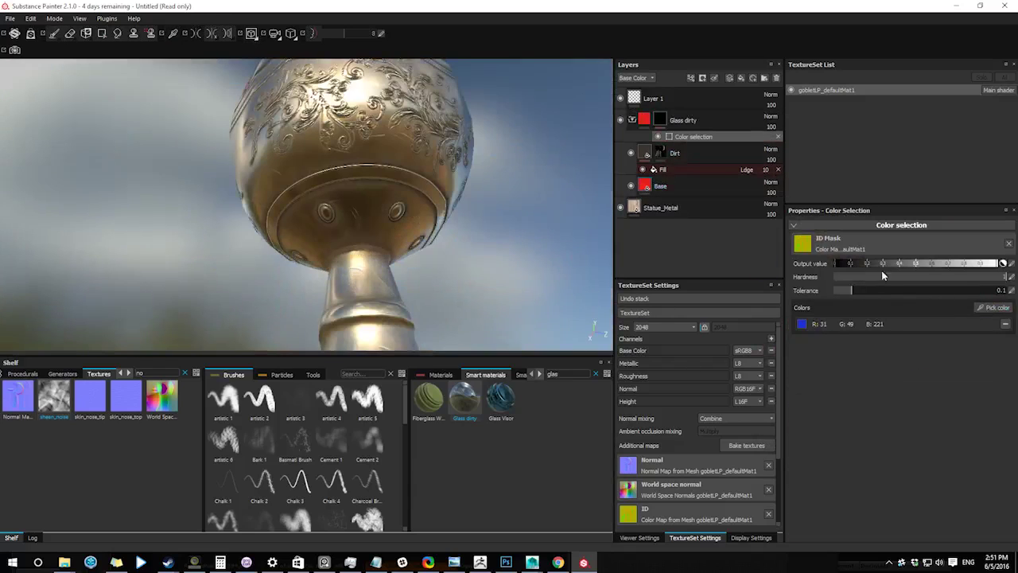
left_click(993, 308)
left_click(358, 191)
Step: Examine the metal and ornament detail on the goblet's stem, base and bowl
left_click_drag(318, 231, 191, 319, "alt")
right_click_drag(342, 238, 345, 300, "alt")
left_click_drag(345, 239, 350, 300, "alt")
right_click_drag(350, 300, 495, 316, "alt")
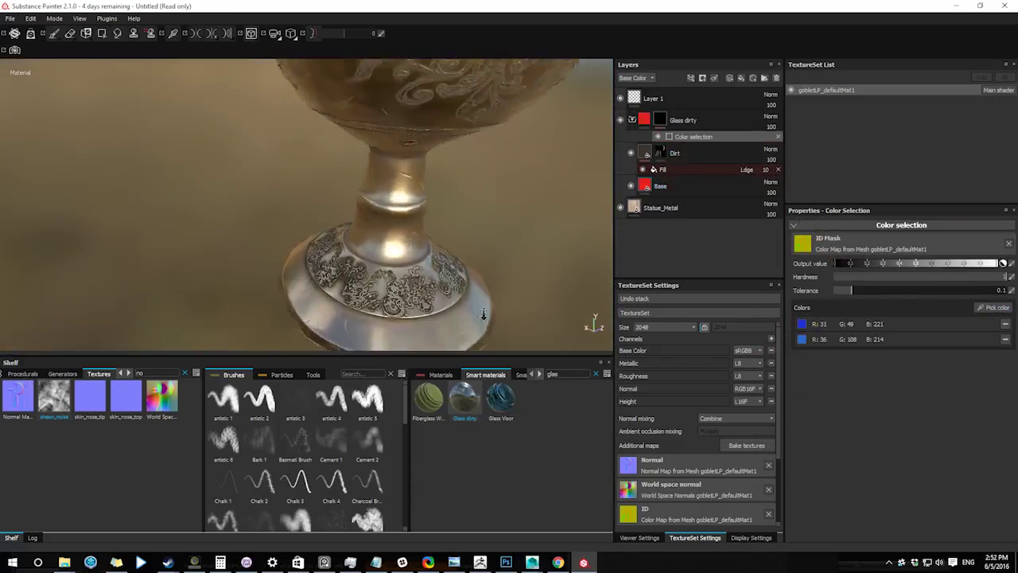
middle_click_drag(496, 316, 397, 267, "alt")
right_click_drag(397, 267, 357, 257, "alt")
left_click_drag(358, 257, 290, 238, "alt")
right_click_drag(290, 239, 394, 200, "alt")
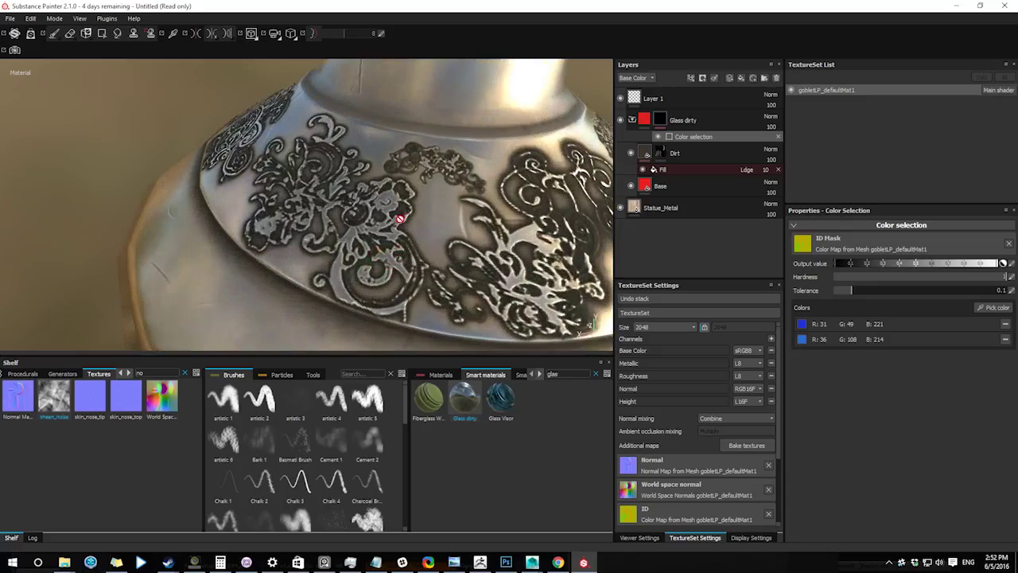
right_click_drag(388, 247, 326, 215, "alt")
middle_click_drag(358, 183, 378, 327, "alt")
left_click_drag(378, 326, 393, 270, "alt")
middle_click_drag(394, 270, 386, 231, "alt")
left_click_drag(386, 231, 419, 158, "alt")
Step: Collapse the Glass dirty group and delete the empty Layer 1
left_click(632, 120)
left_click(654, 98)
key("Delete")
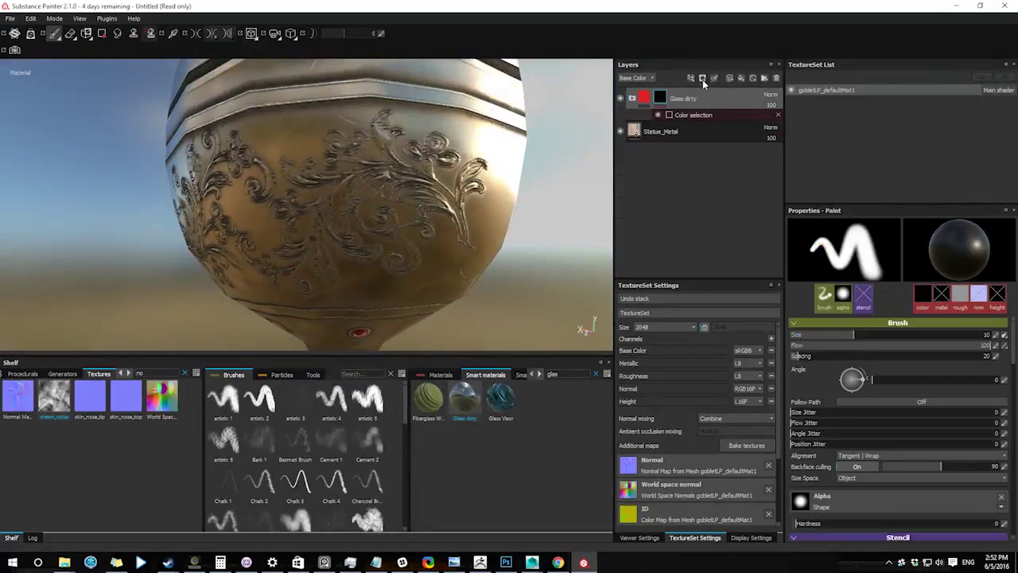
Step: Add a fill layer above Glass dirty with only its height channel enabled
left_click(739, 77)
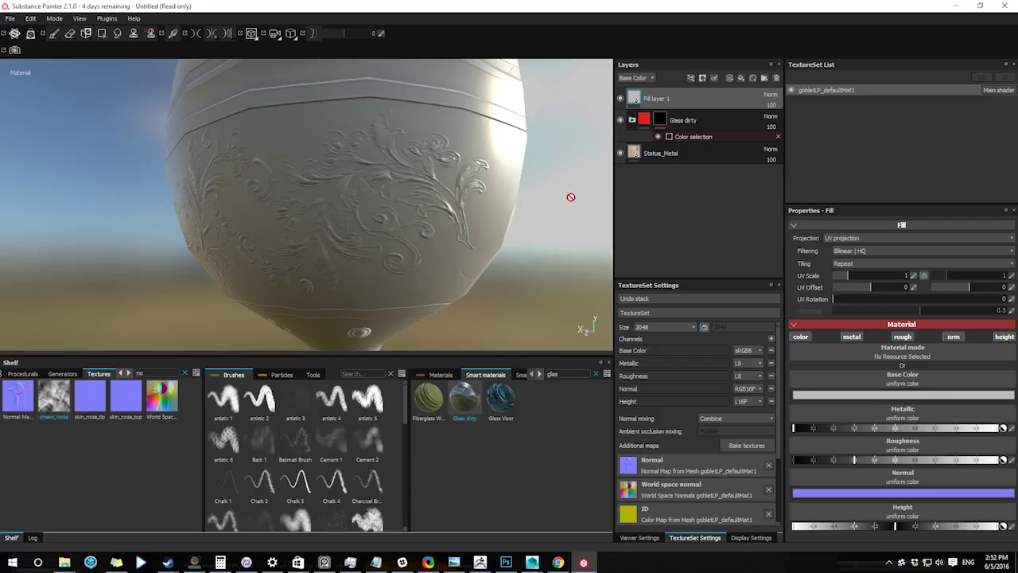
left_click(801, 337)
left_click(851, 337)
left_click(900, 336)
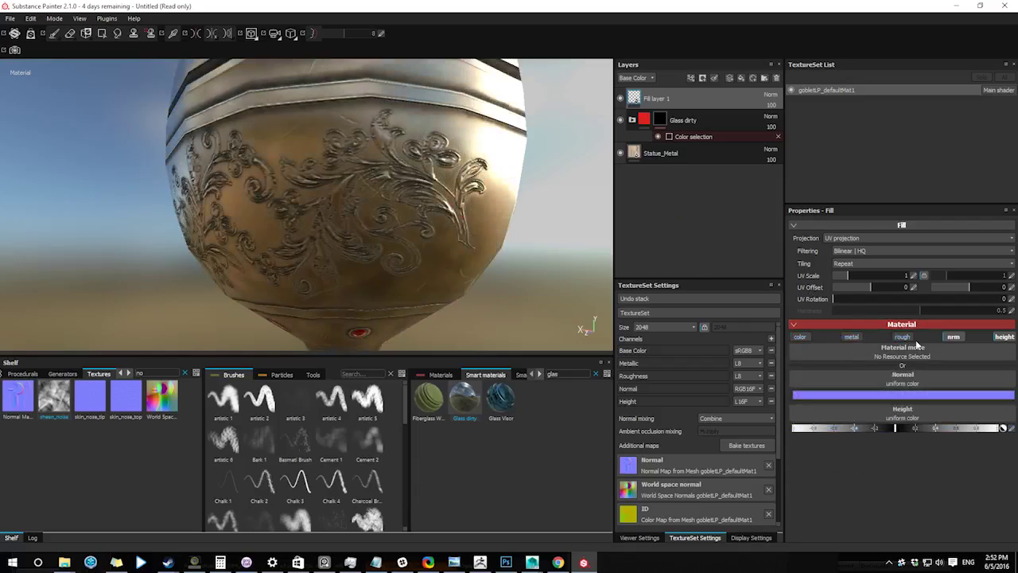
left_click(954, 337)
Step: Mask the height fill layer with a color selection, picking the two green ID colors of the bands and ornaments
right_click(658, 103)
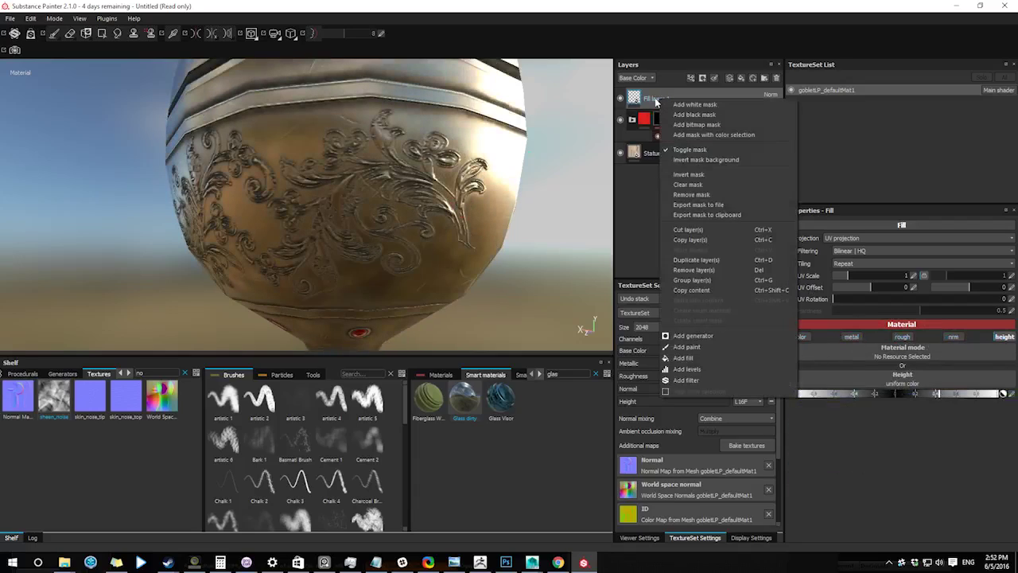
left_click(681, 136)
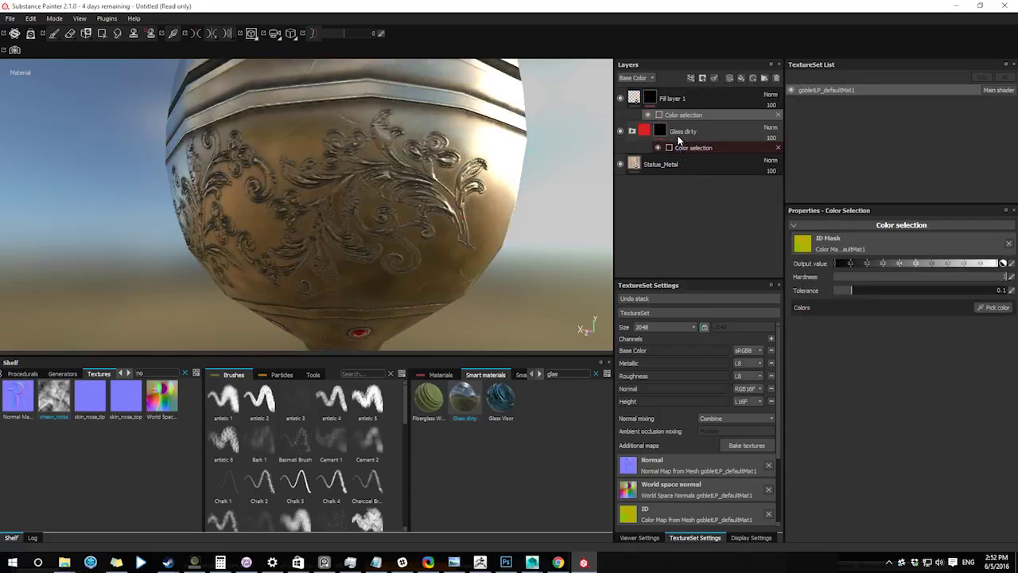
left_click(997, 309)
left_click(386, 130)
middle_click_drag(362, 318, 386, 64, "alt")
left_click(997, 308)
left_click(285, 278)
Step: Set the fill layer's height to a small positive value to raise the masked ornaments
key("f")
left_click(635, 101)
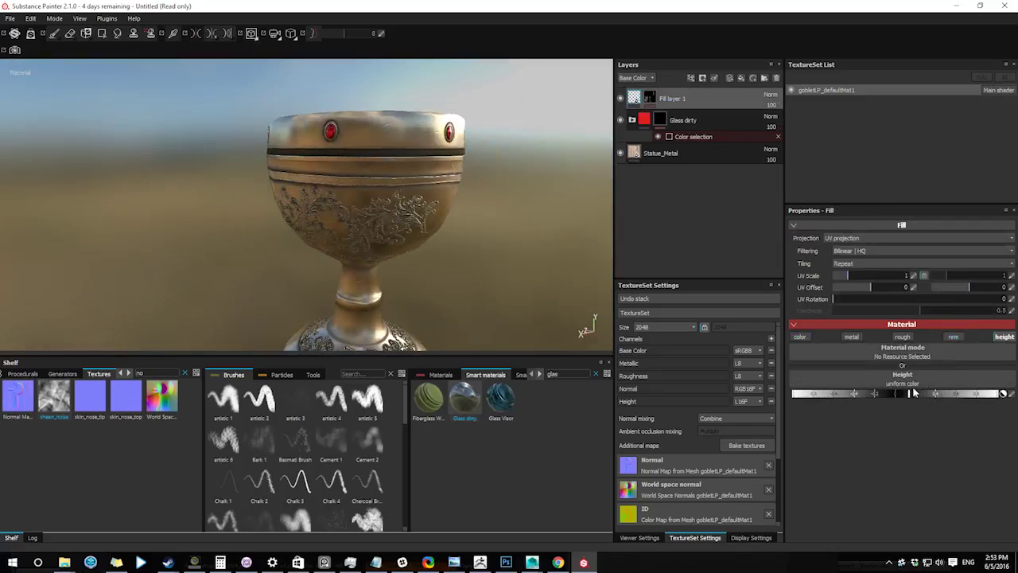
scroll(502, 274, "up", 3)
left_click_drag(502, 275, 419, 288, "alt")
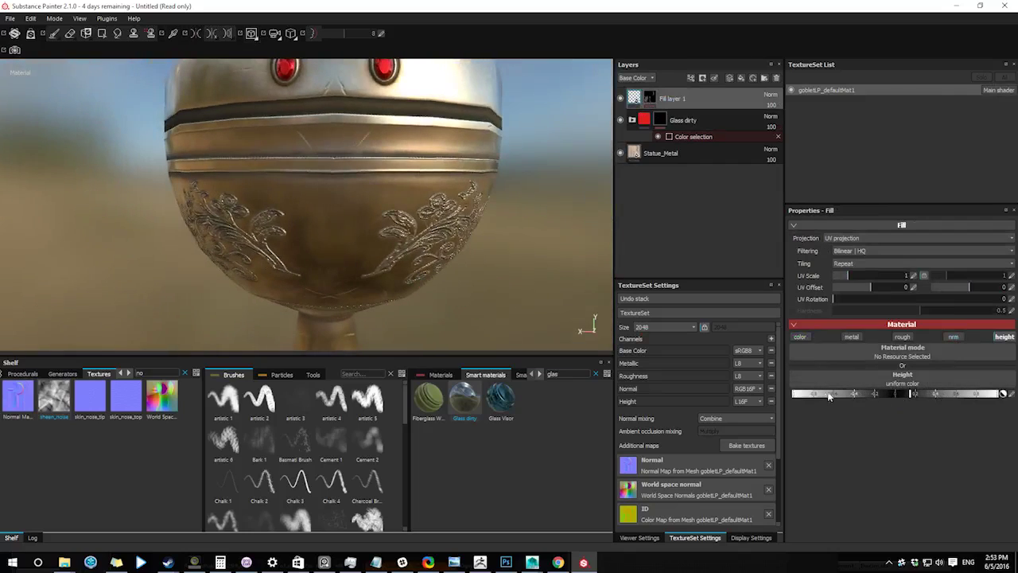
mouse_move(829, 396)
left_mouse_down()
mouse_move(815, 393)
mouse_move(912, 391)
left_mouse_up()
Step: Display the height fill layer's mask and add a Blur filter above its color selection
left_click(649, 101)
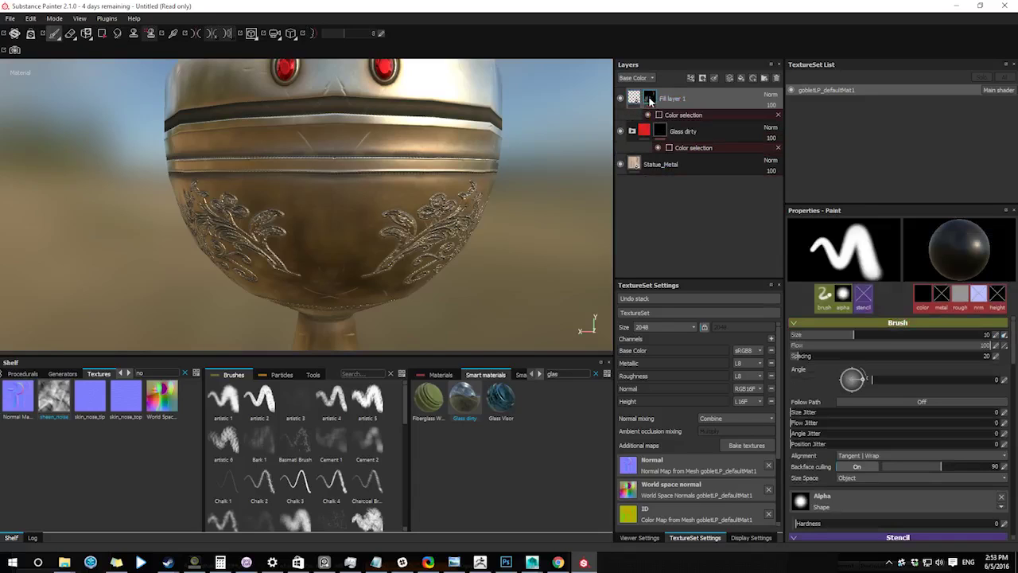
left_click(649, 102, "alt")
left_click_drag(522, 287, 456, 273, "alt")
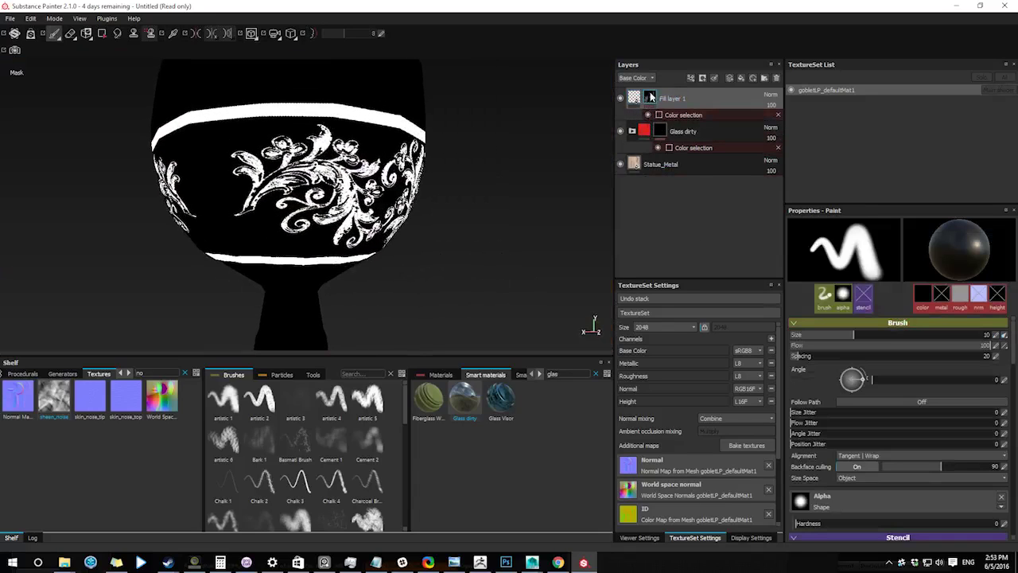
left_click(683, 115)
right_click(686, 117)
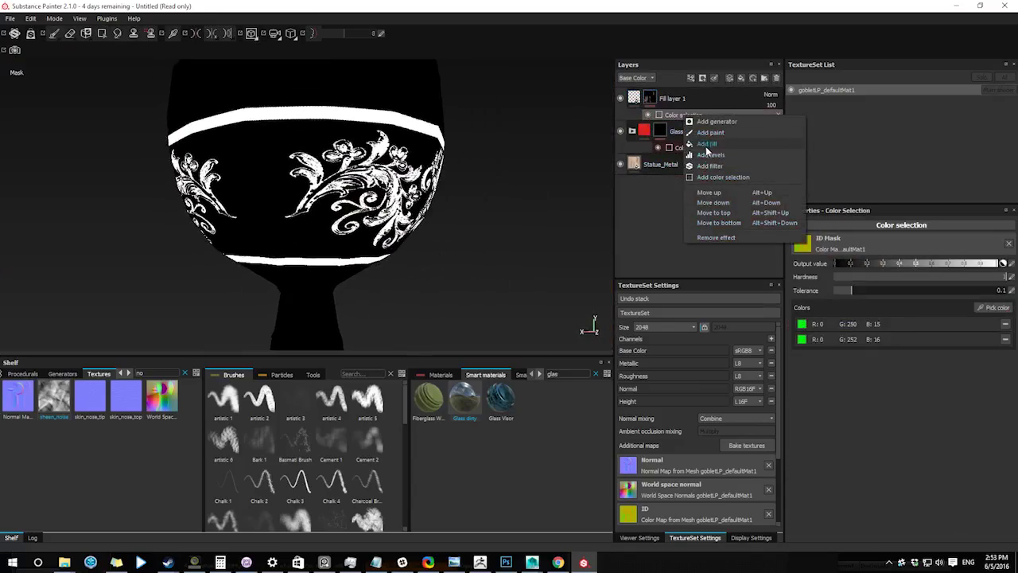
left_click(710, 164)
left_click(904, 239)
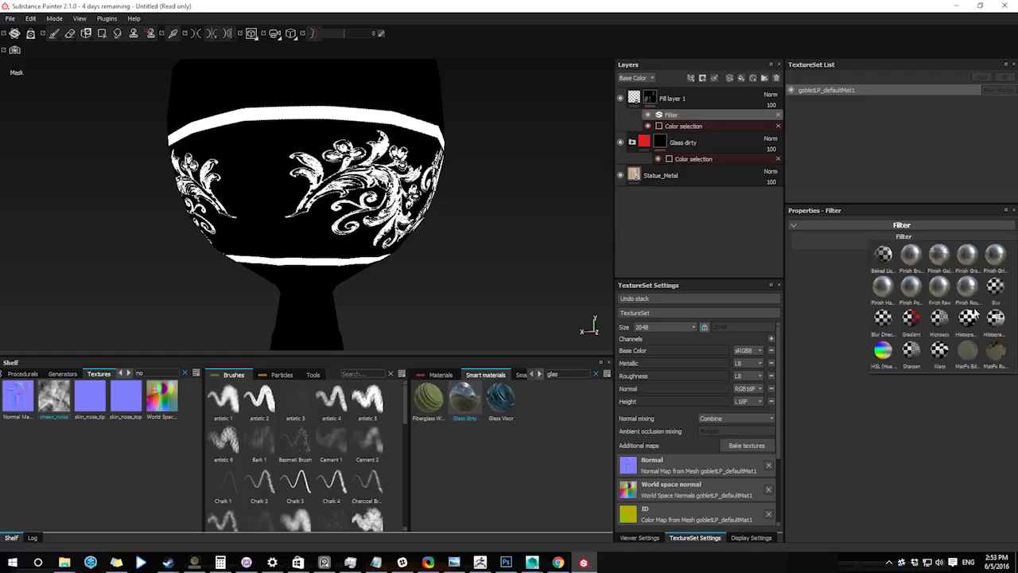
left_click(995, 291)
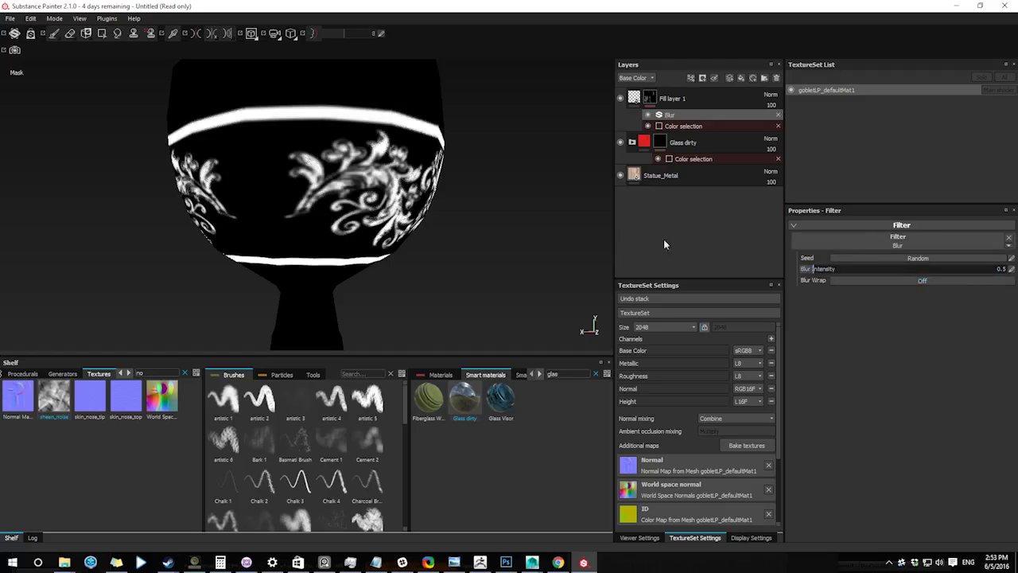
Step: Examine the blurred ornament relief around the goblet's bowl and reselect the height fill layer's mask
left_click(634, 98)
left_click_drag(461, 165, 562, 261, "alt")
middle_click_drag(561, 261, 564, 198, "alt")
left_click_drag(564, 198, 737, 172, "alt")
left_click_drag(377, 246, 382, 234, "alt")
middle_click_drag(382, 234, 328, 301, "alt")
left_click_drag(328, 302, 514, 216, "alt")
left_click(649, 98)
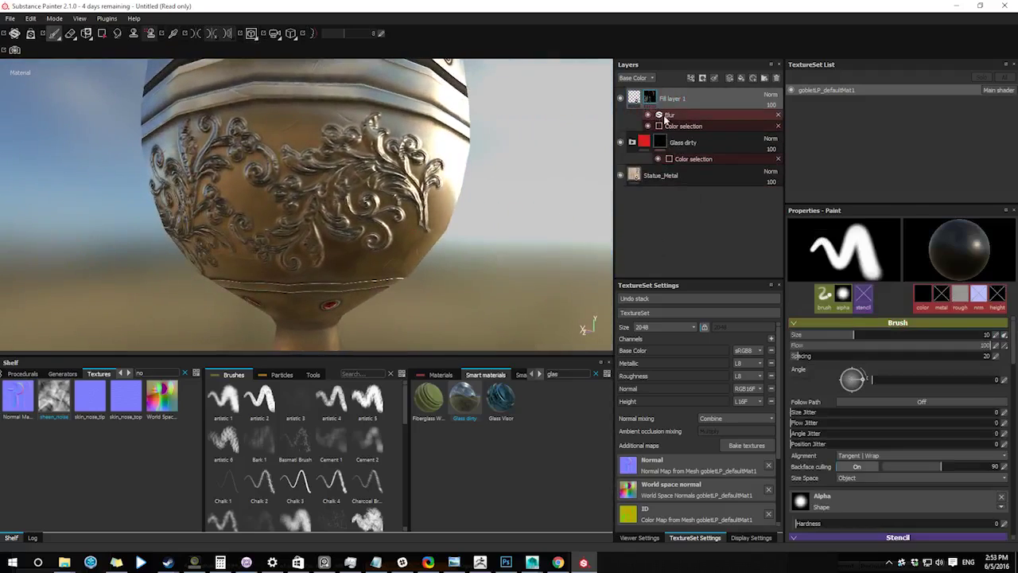
Step: Reduce the ornament mask's Blur intensity to 0.23 and readjust the fill layer's height to a small positive value
left_click(670, 114)
left_click_drag(803, 268, 805, 268)
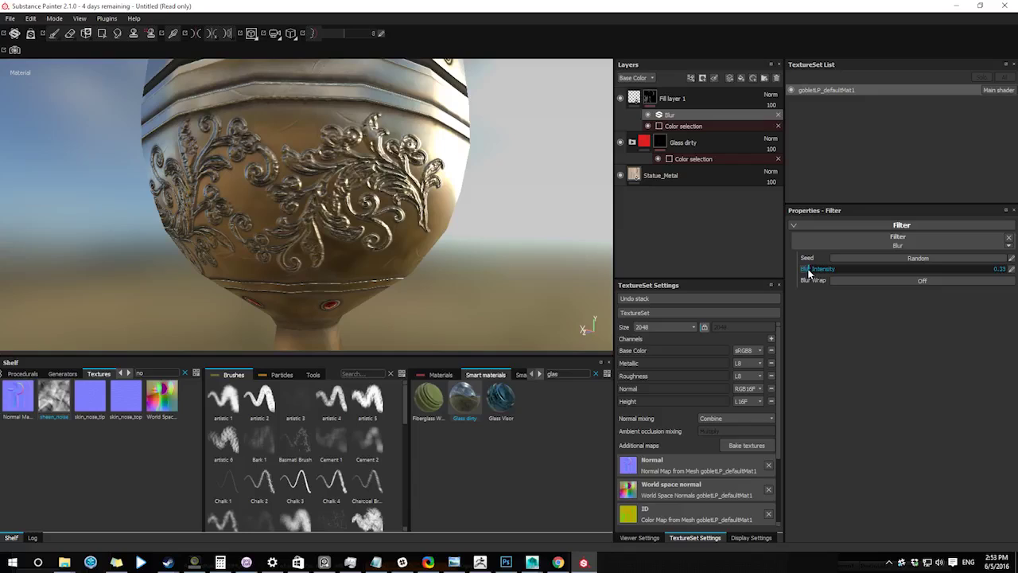
left_click(633, 99)
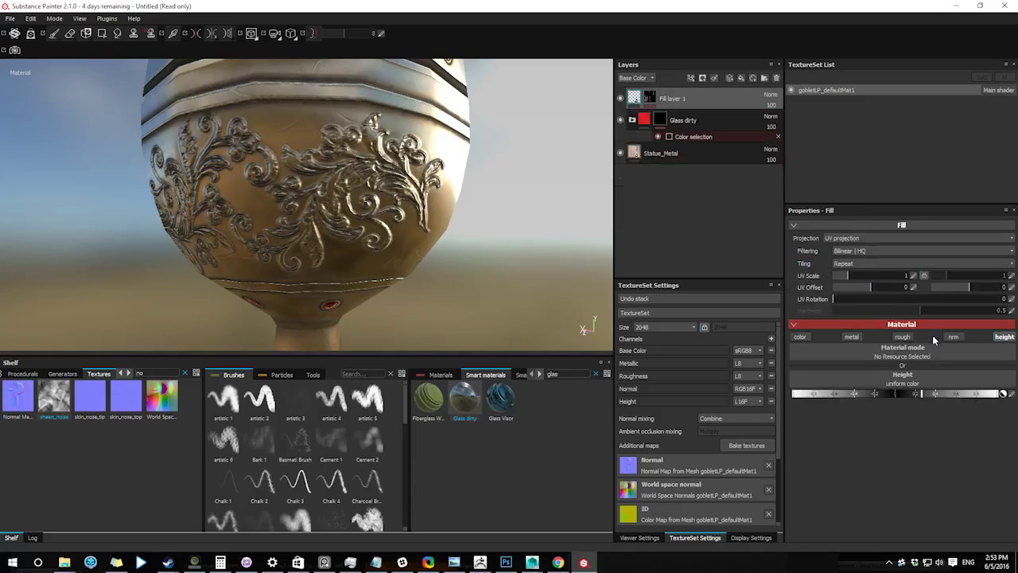
left_click_drag(907, 393, 873, 394)
middle_click_drag(502, 309, 534, 162, "alt")
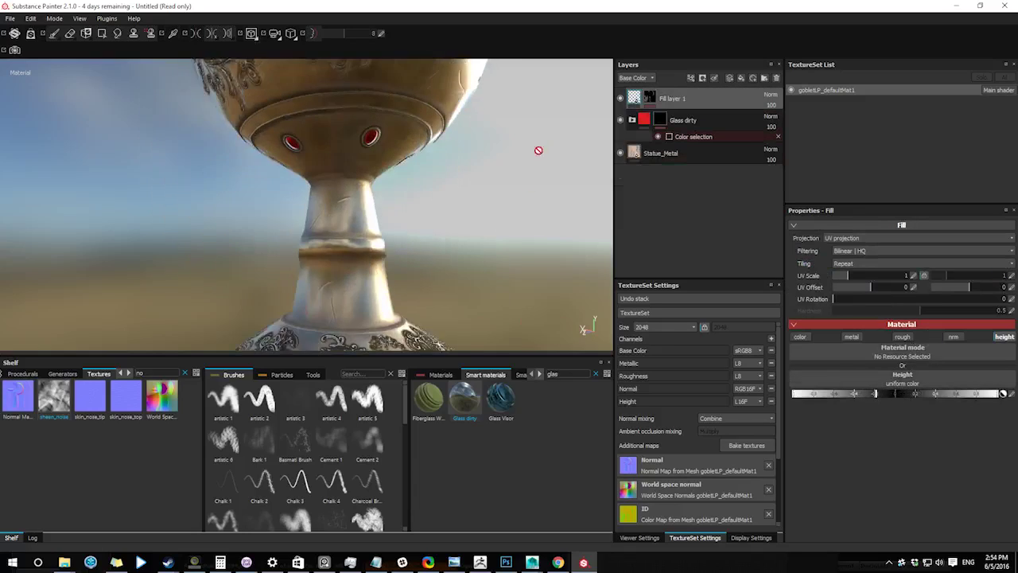
left_click_drag(534, 162, 535, 196, "alt")
right_click_drag(534, 196, 492, 162, "alt")
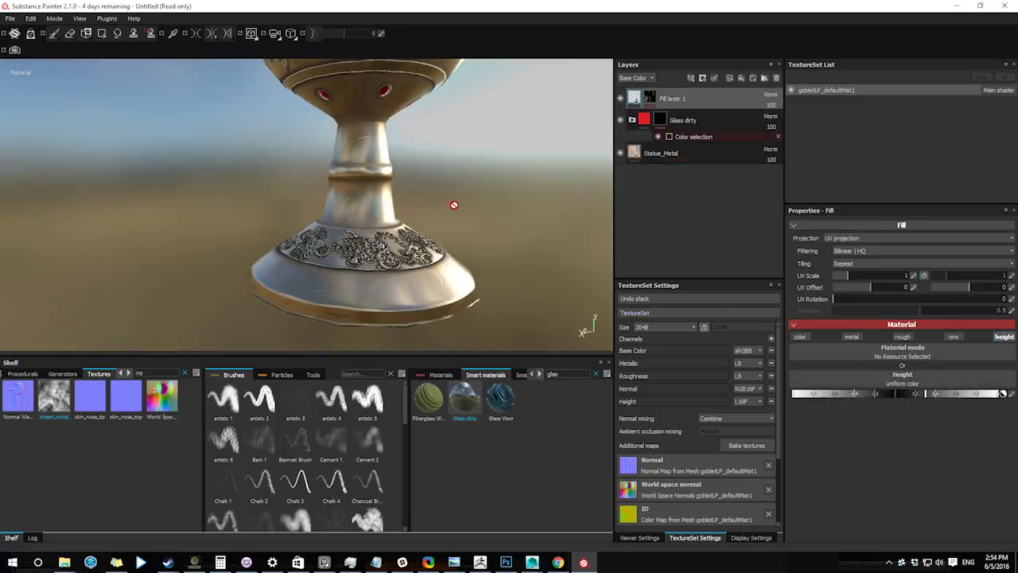
left_click_drag(455, 206, 358, 216, "alt")
right_click_drag(358, 216, 437, 294, "alt")
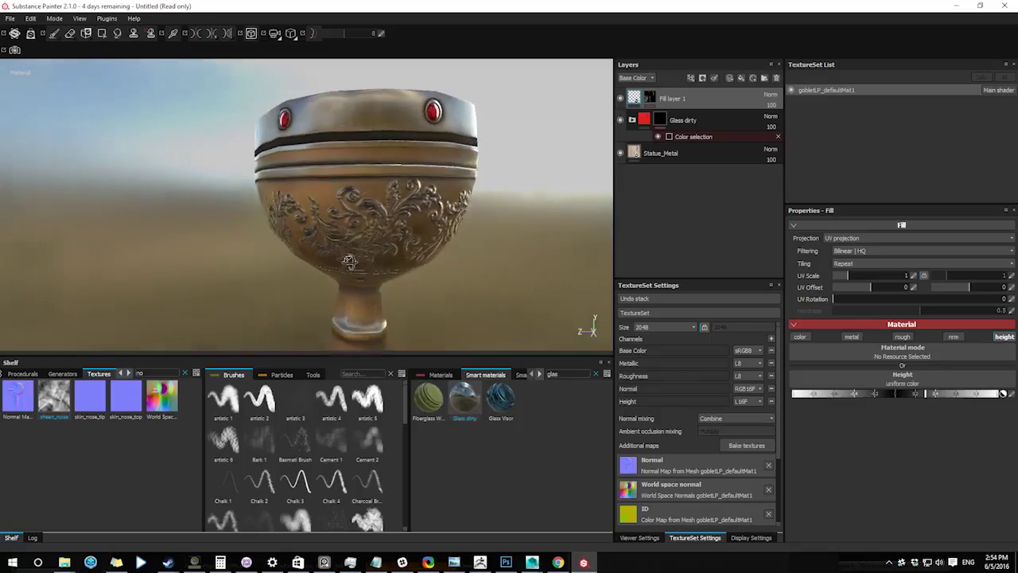
left_click_drag(347, 260, 542, 226, "alt")
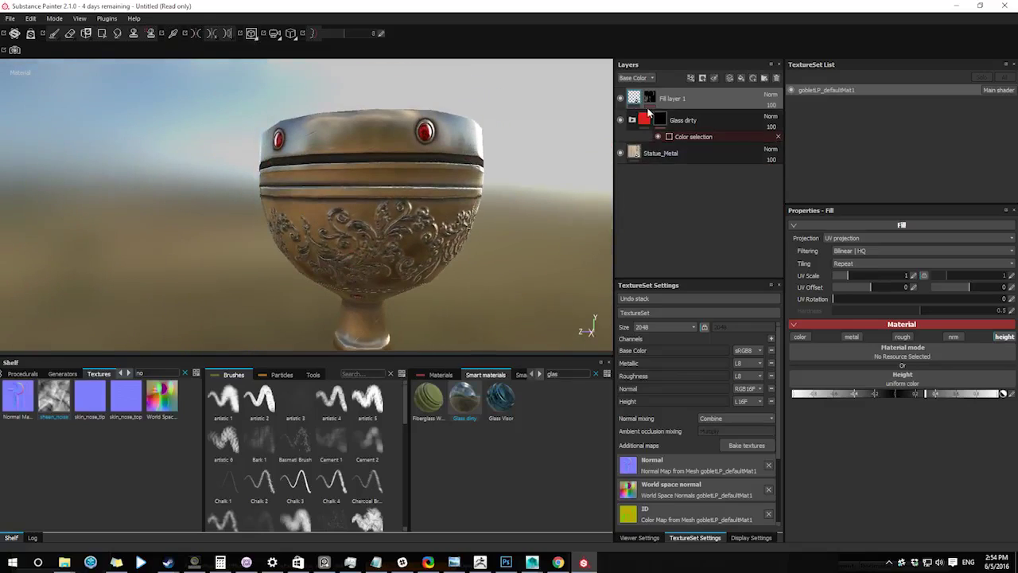
Step: Enable the roughness and base color channels on the ornament fill layer
left_click(899, 340)
scroll(523, 259, "up", 2)
left_click_drag(522, 259, 426, 269, "alt")
left_click(801, 338)
Step: Search the materials for "meta" and try one on the ornament fill layer
left_click(439, 375)
type("meta")
left_click_drag(832, 360, 841, 379)
left_click_drag(320, 255, 280, 253, "alt")
left_click_drag(486, 257, 479, 288, "alt")
key("ctrl+z")
Step: Clear the material search, browse the full material library and apply Silver Pure to the ornament fill layer
left_click_drag(561, 374, 485, 377)
key("BackSpace")
scroll(485, 424, "down", 3)
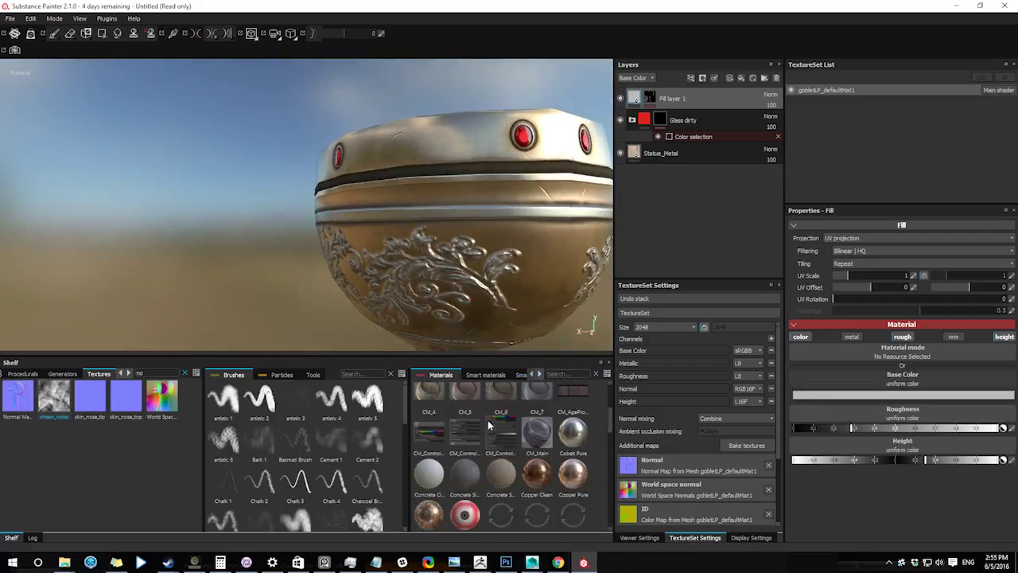
scroll(478, 446, "down", 6)
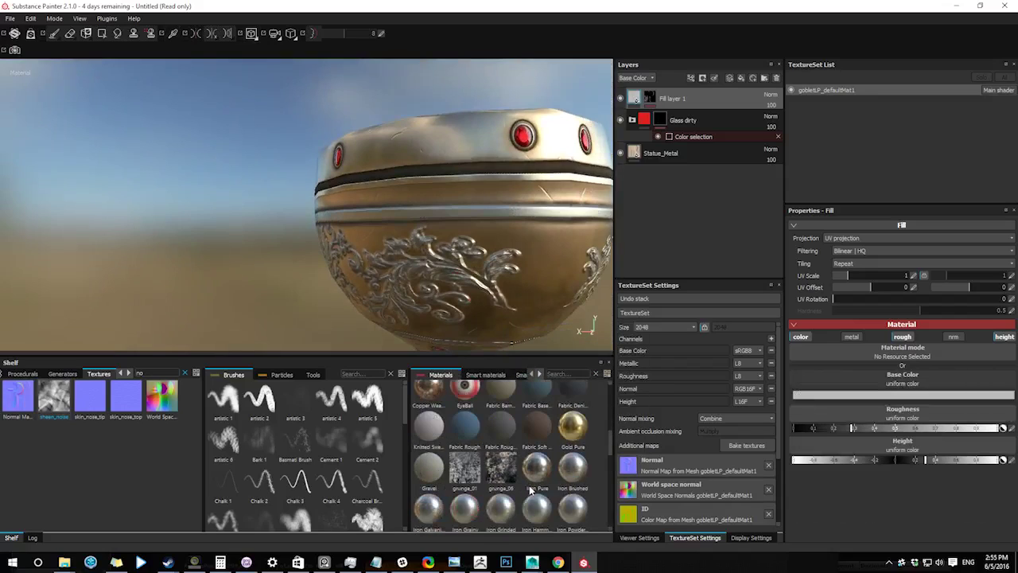
left_click(463, 419)
scroll(467, 446, "down", 8)
left_click(466, 450)
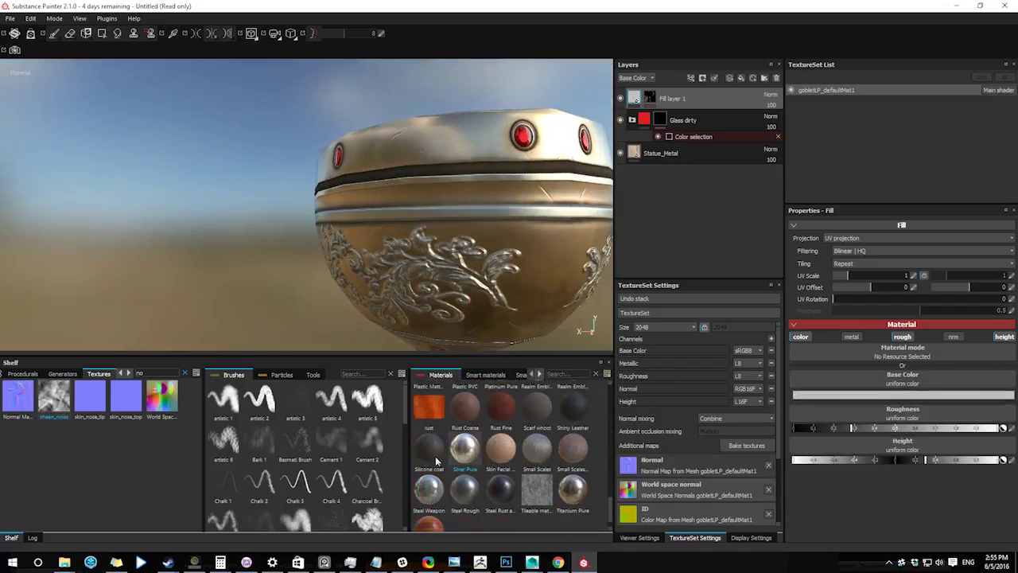
Step: Tint the ornament fill layer's base color pale gold and turn its height channel back on
left_click_drag(310, 293, 351, 278, "alt")
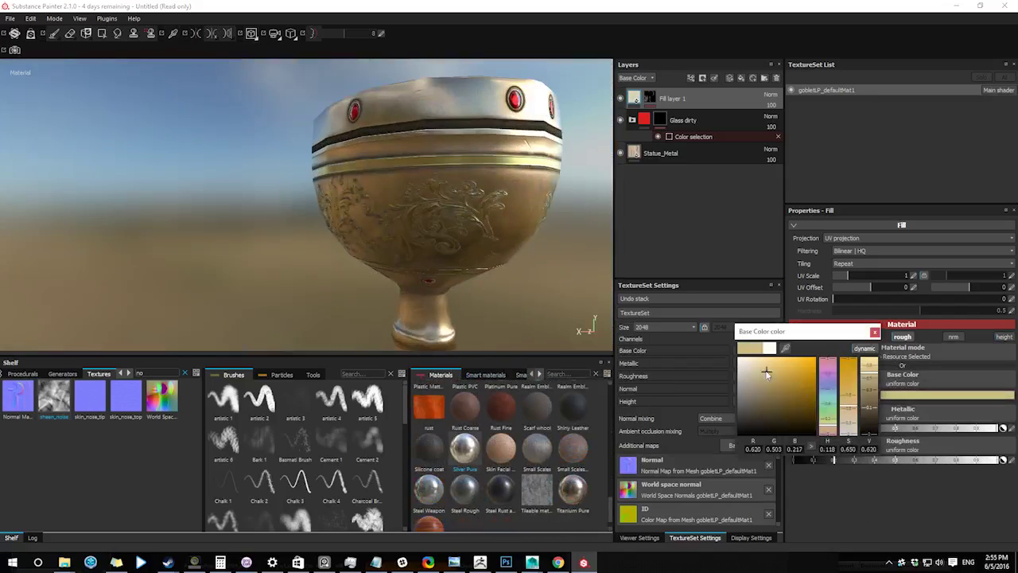
left_click(1004, 337)
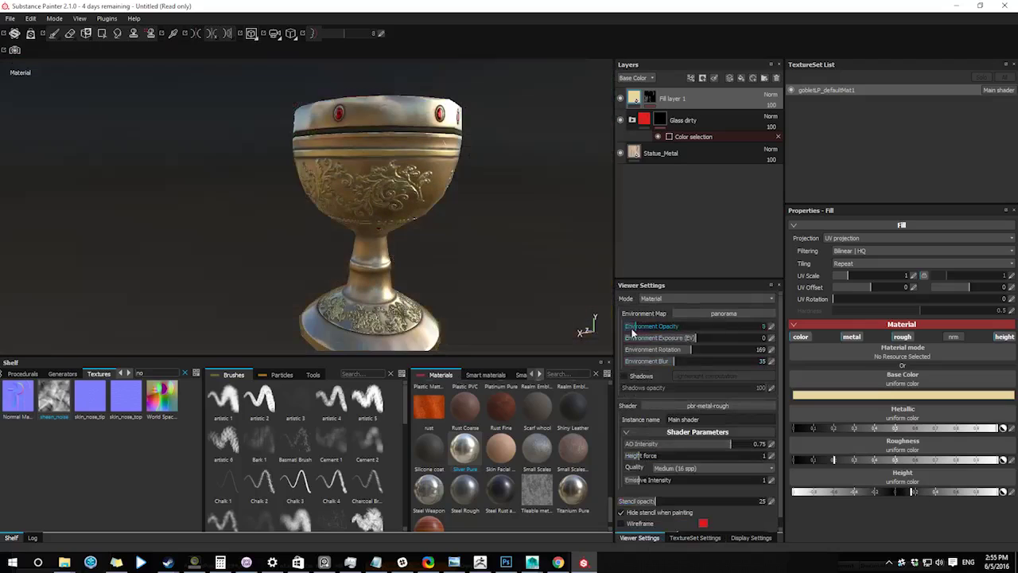
left_click_drag(557, 270, 271, 330, "alt")
Step: Add the two orange ID colors (254, 152, 0 and 233, 77, 16) to the ornament layer's color selection
scroll(275, 310, "up", 3)
scroll(278, 296, "up", 3)
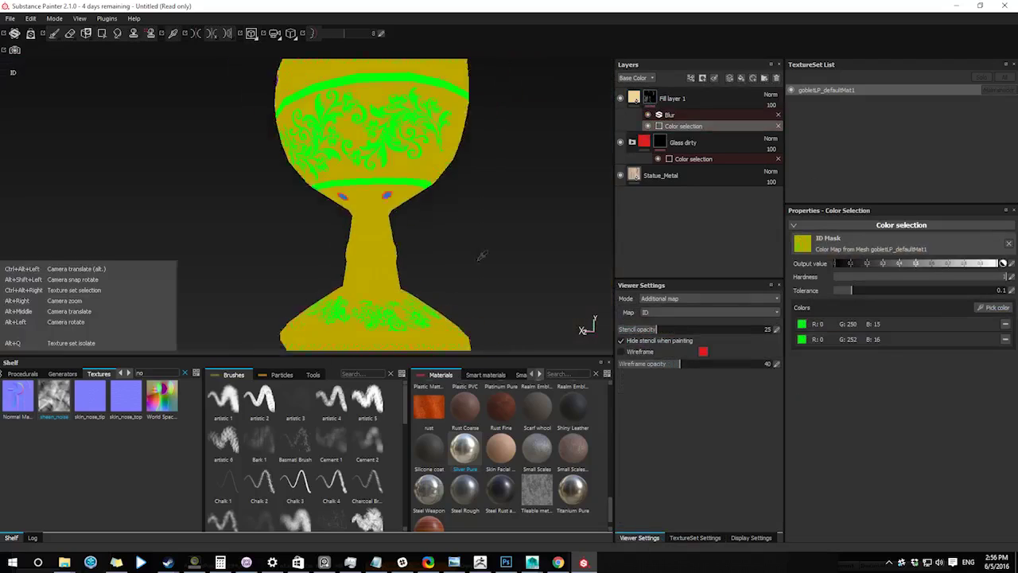
scroll(414, 293, "up", 5)
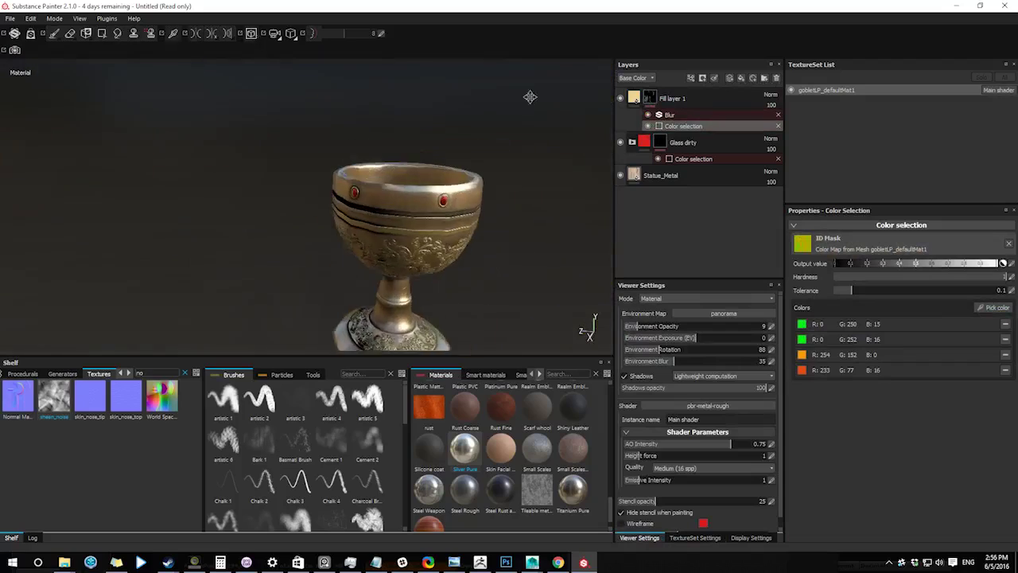
Step: Change the Statue_Metal layer's base metal highlights color to a light, nearly neutral gray
left_click(660, 175)
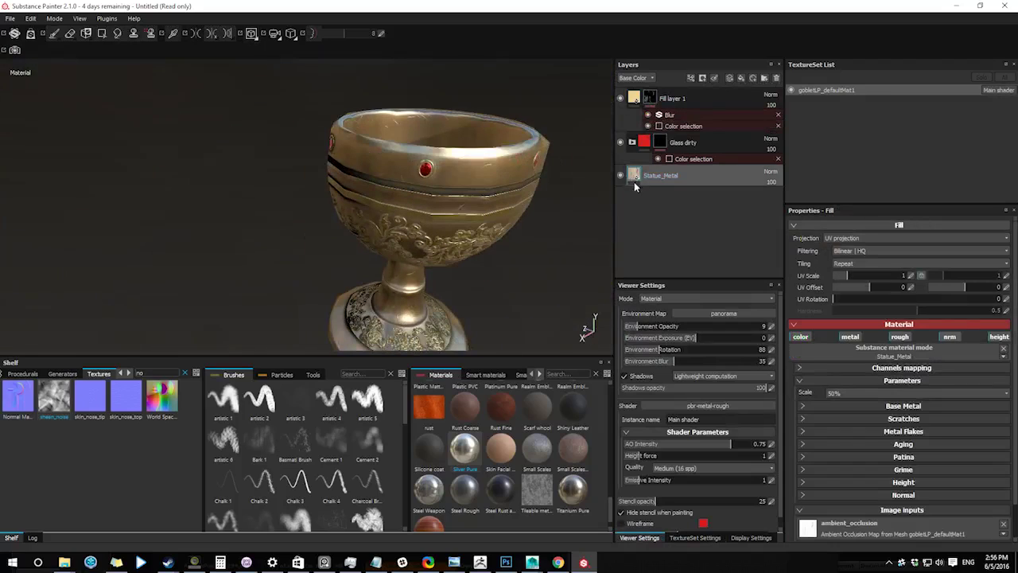
scroll(862, 420, "down", 1)
left_click(804, 370)
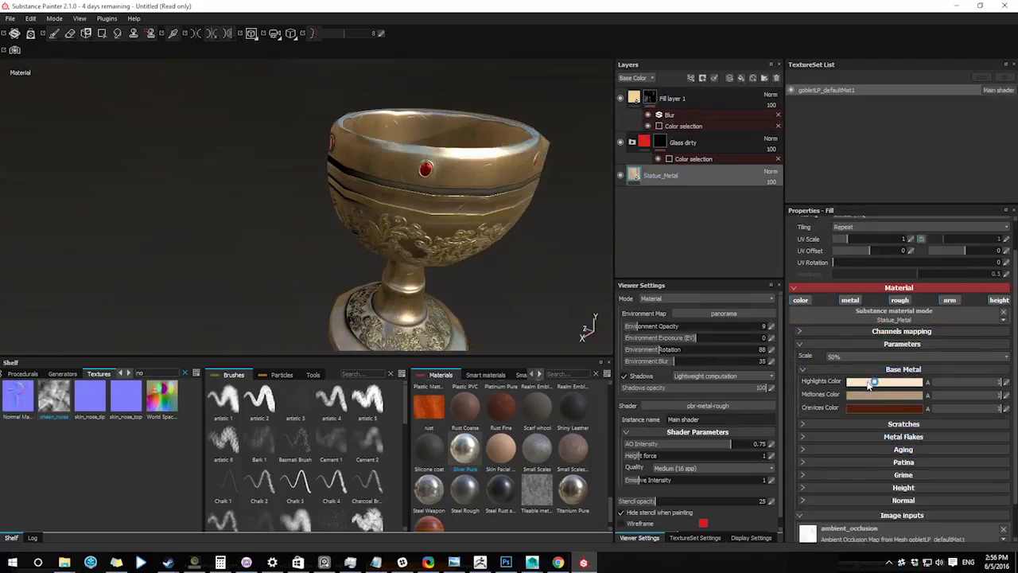
left_click(869, 383)
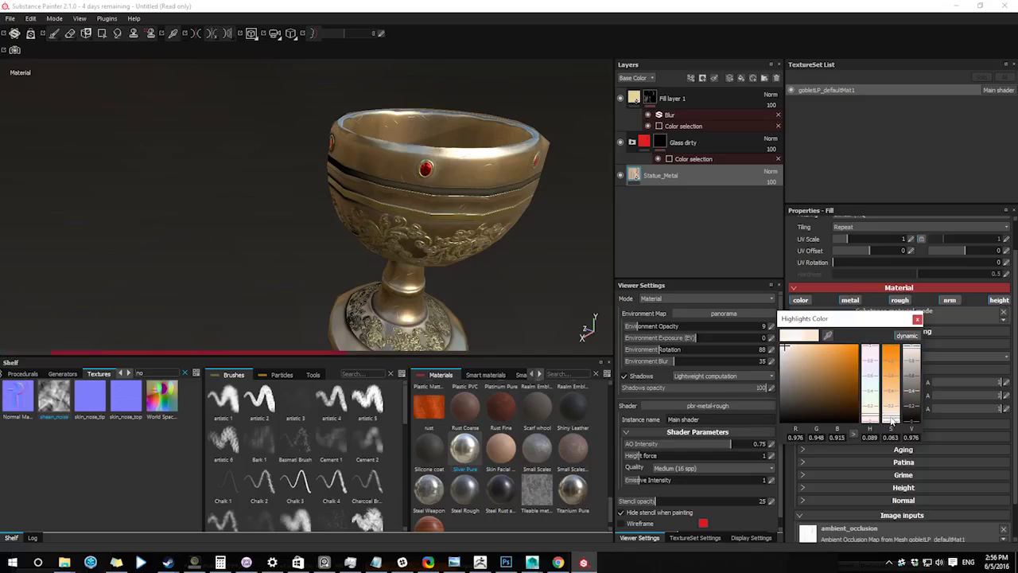
left_click_drag(912, 346, 912, 355)
left_click(918, 320)
Step: Desaturate the Statue_Metal layer's midtones color to a warm gray
left_click(850, 395)
left_click_drag(797, 363, 779, 385)
left_click(900, 329)
left_click_drag(493, 334, 435, 317, "alt")
scroll(435, 317, "down", 3)
Step: Change the Statue_Metal layer's crevices color to dark green
left_click(860, 408)
left_click_drag(813, 418, 860, 415)
left_click(908, 342)
left_click_drag(485, 286, 461, 259, "alt")
right_click_drag(461, 259, 446, 257, "shift")
left_click_drag(445, 257, 475, 299, "alt")
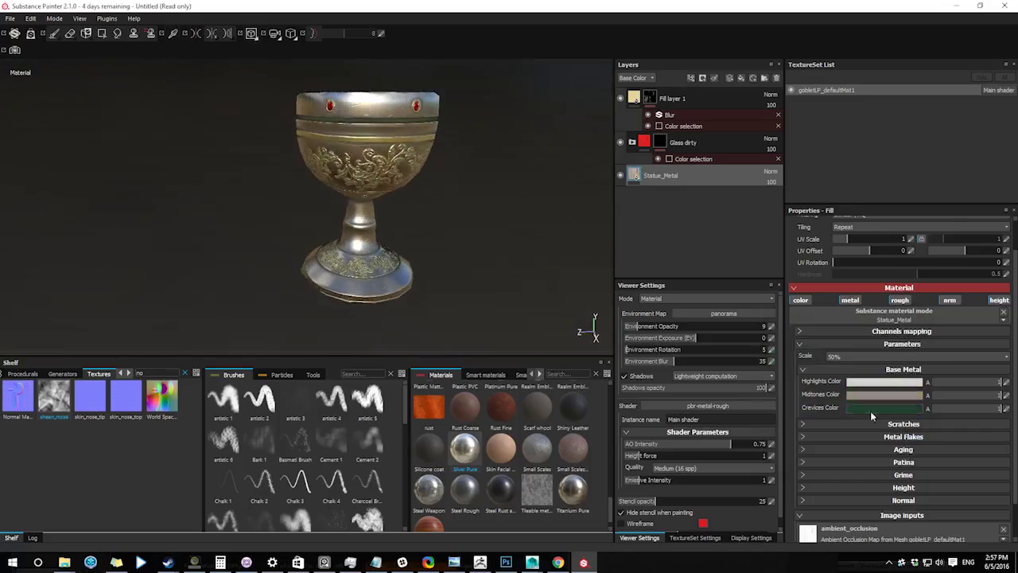
Step: Set Statue_Metal's scratches to intensity 0.3, size 0.12 and amount 1130, and its height intensity to 0.48
left_click(804, 424)
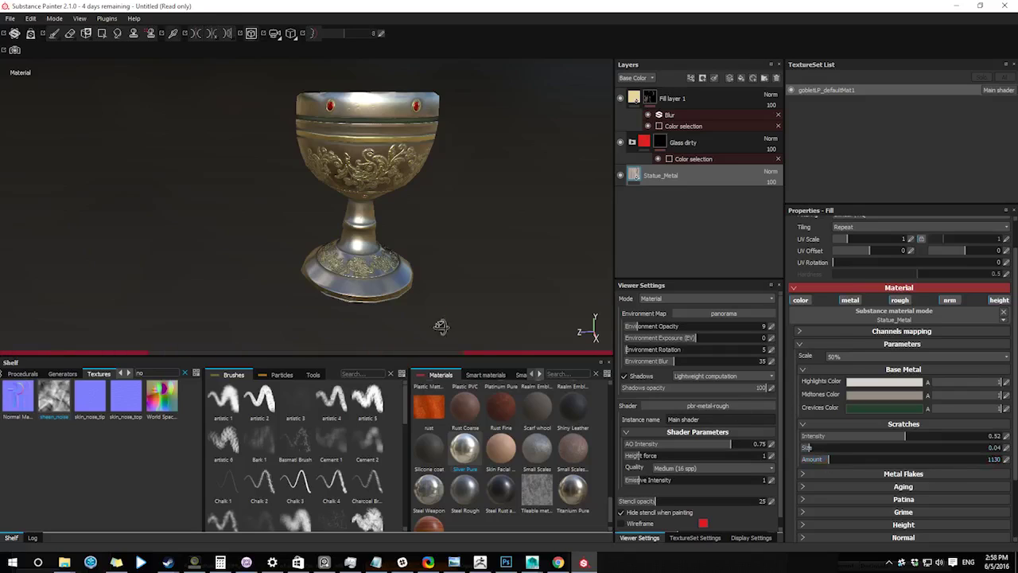
left_click_drag(445, 328, 442, 267, "alt")
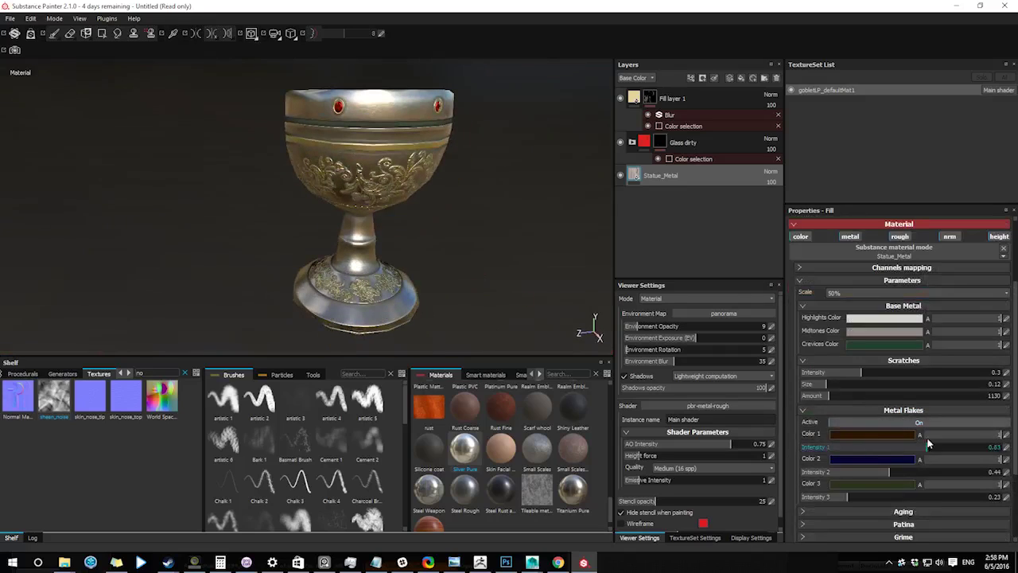
scroll(927, 437, "down", 5)
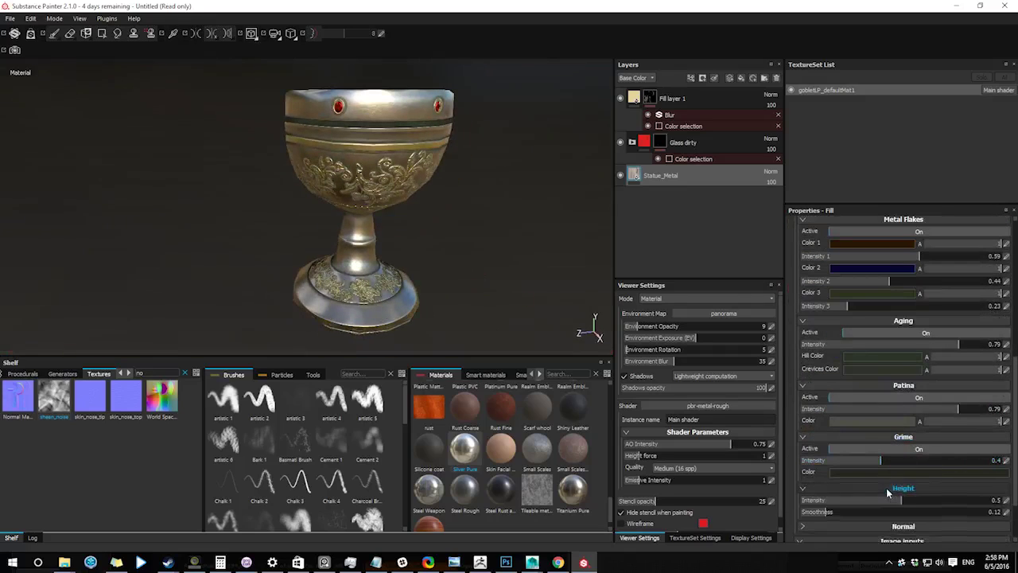
mouse_move(902, 501)
left_mouse_down()
mouse_move(864, 502)
mouse_move(897, 501)
left_mouse_up()
scroll(897, 498, "down", 2)
right_click_drag(430, 243, 284, 246, "shift")
left_click_drag(284, 246, 381, 280, "alt")
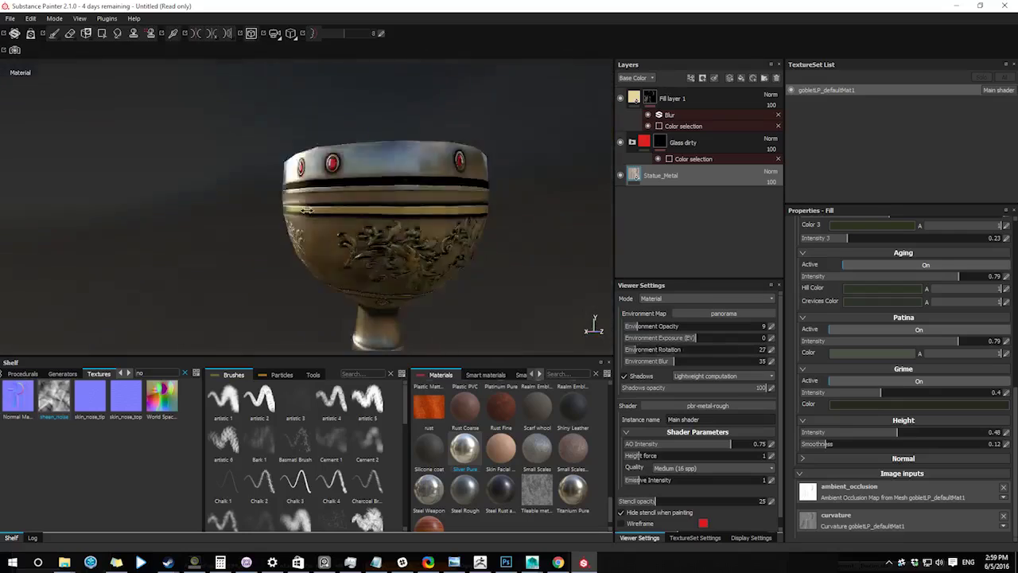
Step: Reduce Statue_Metal's weathering to grime intensity 0.18, patina intensity 0.27 and aging intensity 0.19
left_click(837, 392)
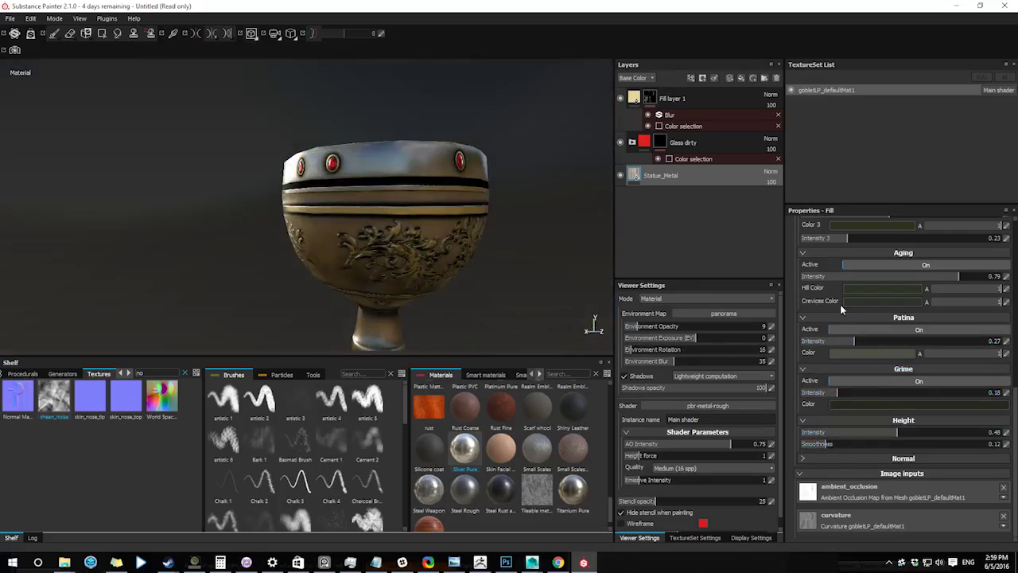
scroll(843, 304, "up", 1)
left_click_drag(858, 347, 837, 347)
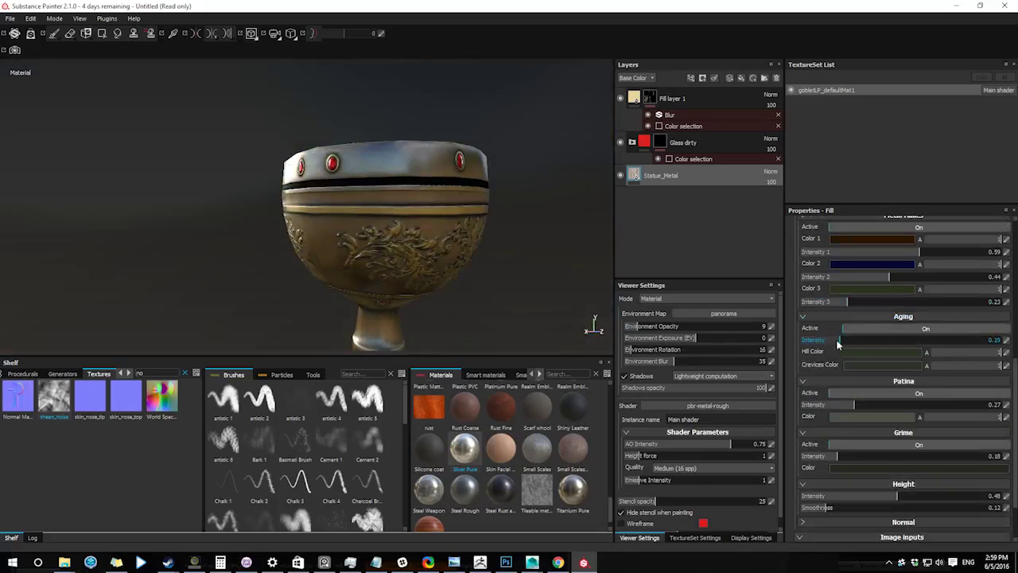
Step: Examine the weathered metal, gems and gold ornaments around the bowl under rotated environment lighting
left_click_drag(549, 278, 478, 288, "alt")
right_click_drag(478, 288, 500, 288, "shift")
left_click_drag(501, 288, 450, 266, "alt")
right_click_drag(450, 266, 469, 275, "alt")
left_click_drag(470, 274, 491, 278, "alt")
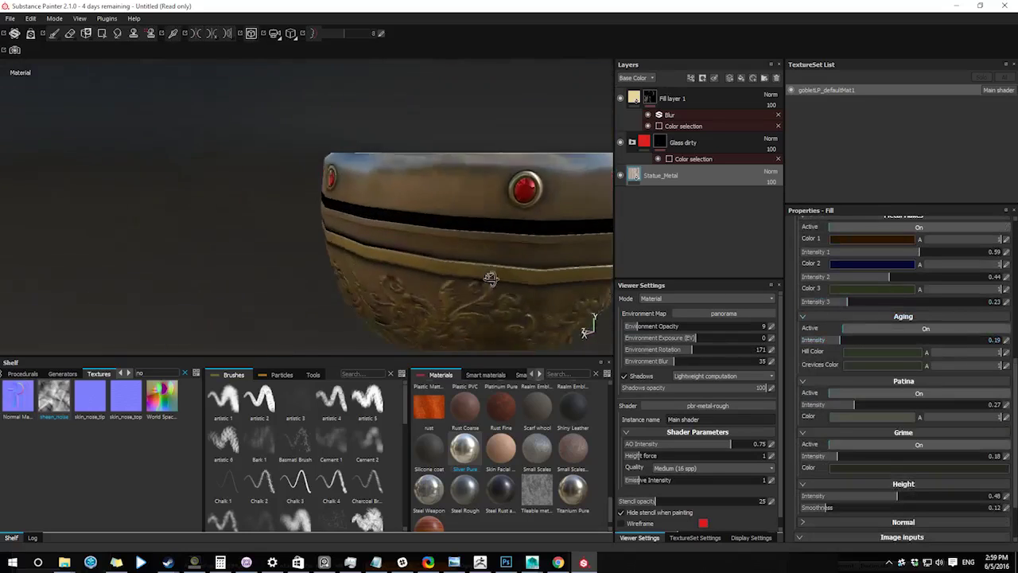
right_click_drag(491, 279, 458, 267, "alt")
left_click_drag(457, 267, 465, 271, "alt")
Step: Add a fill layer above the ornament layer with only its roughness channel active
left_click(676, 99)
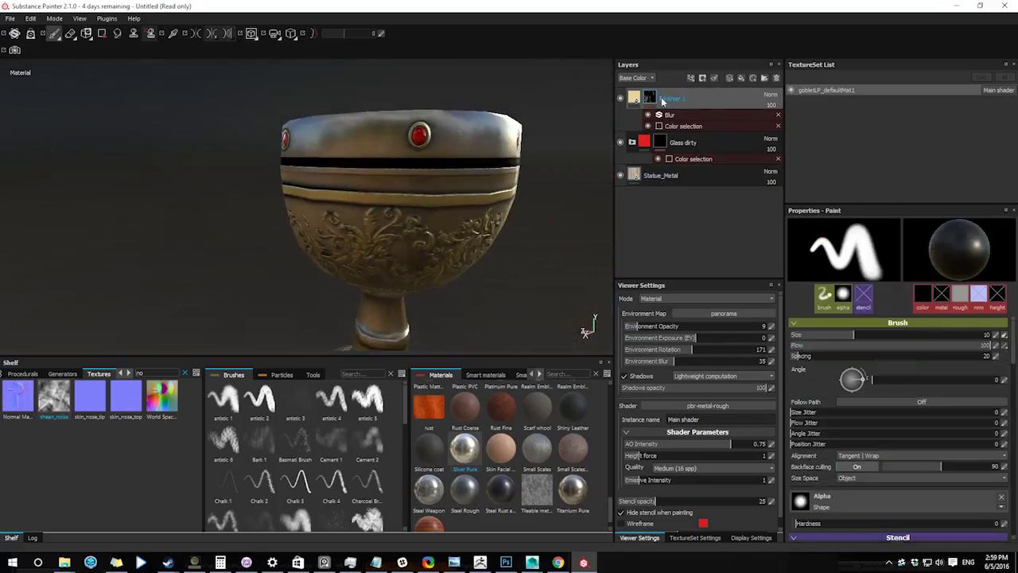
left_click(741, 79)
left_click(810, 336)
left_click(852, 337)
left_click(953, 337)
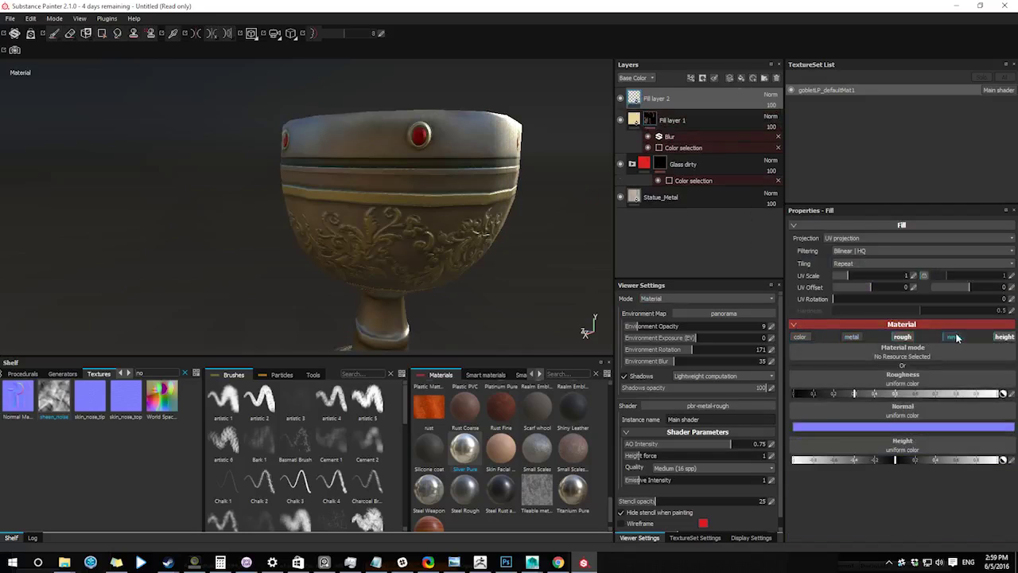
left_click(1004, 336)
Step: Mask the new fill layer with a color selection on ID color 189, 168, 0 and raise its uniform roughness
right_click(695, 95)
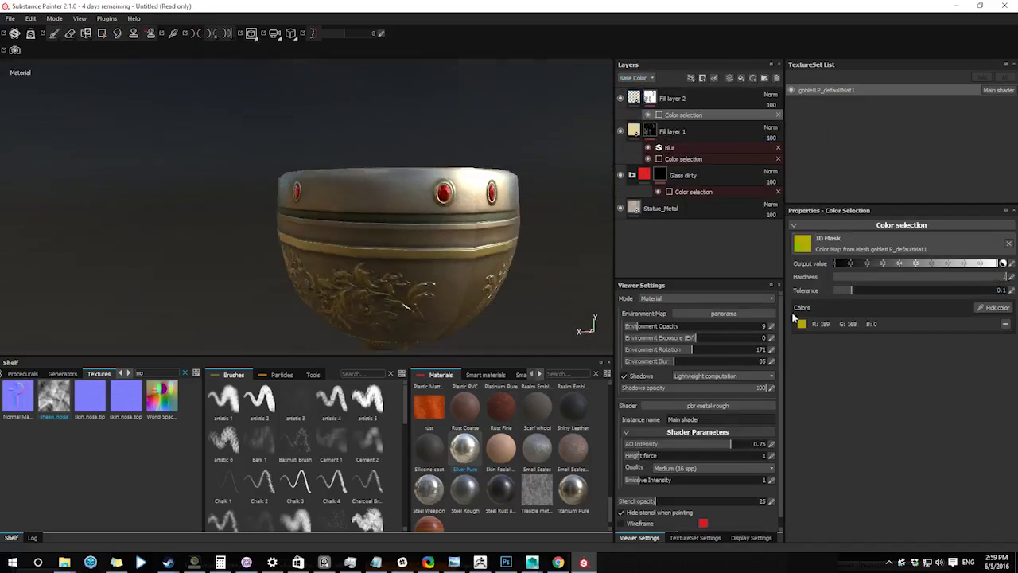
left_click_drag(825, 391, 888, 393)
Step: Try the BnW Spots 2 procedural as the new fill layer's roughness
left_click(23, 374)
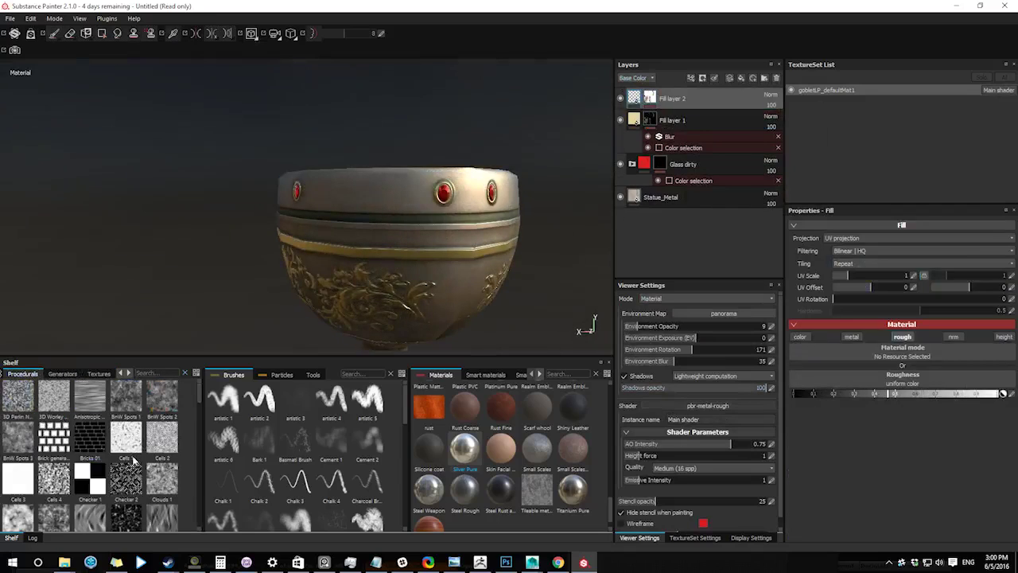
scroll(135, 459, "down", 3)
scroll(152, 446, "up", 3)
left_click_drag(162, 398, 215, 387)
left_click_drag(861, 356, 863, 356)
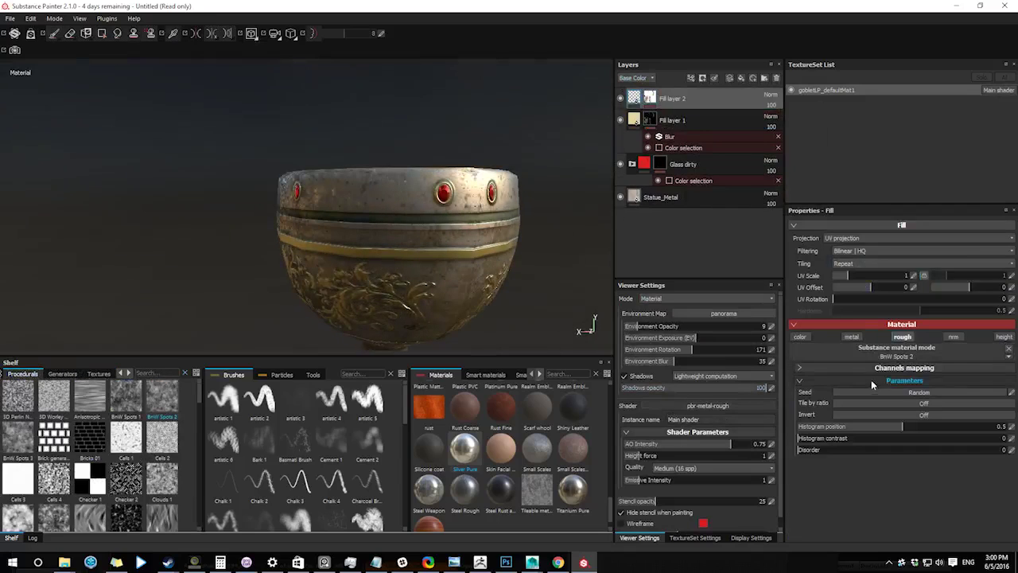
mouse_move(408, 272)
left_mouse_down("alt")
mouse_move(289, 289)
mouse_move(484, 289)
mouse_move(398, 239)
mouse_move(406, 280)
left_mouse_up("alt")
middle_click_drag(405, 279, 401, 230, "alt")
Step: Replace the new fill layer's procedural with Grunge Charcoal, keeping only the roughness channel active
scroll(166, 447, "down", 5)
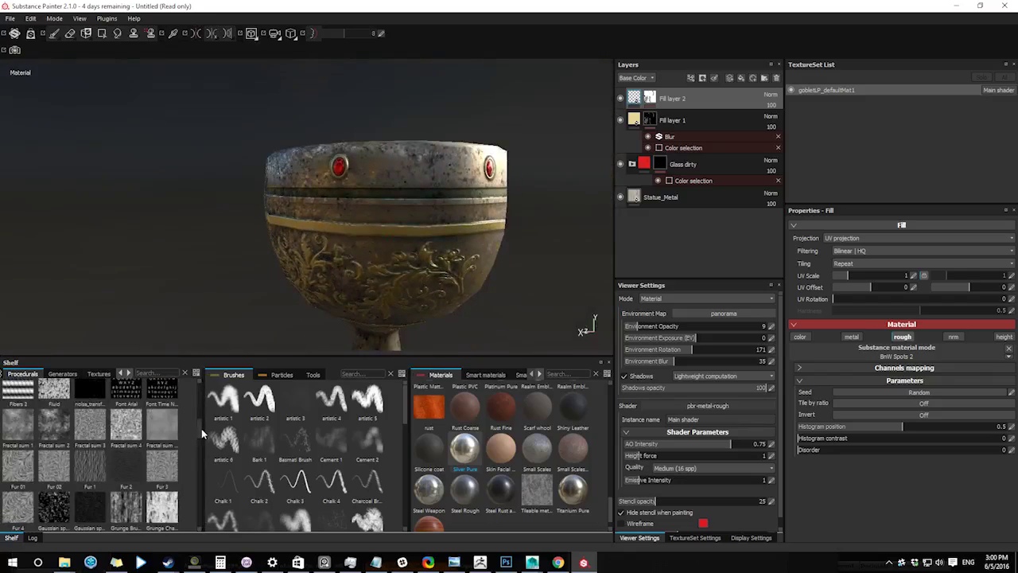
left_click_drag(200, 434, 200, 440)
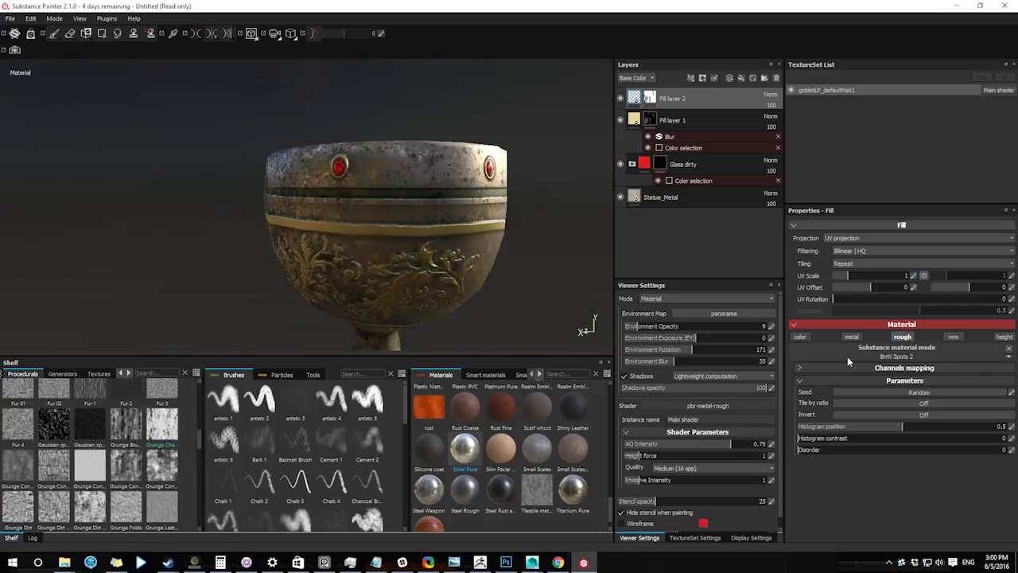
left_click(1004, 338)
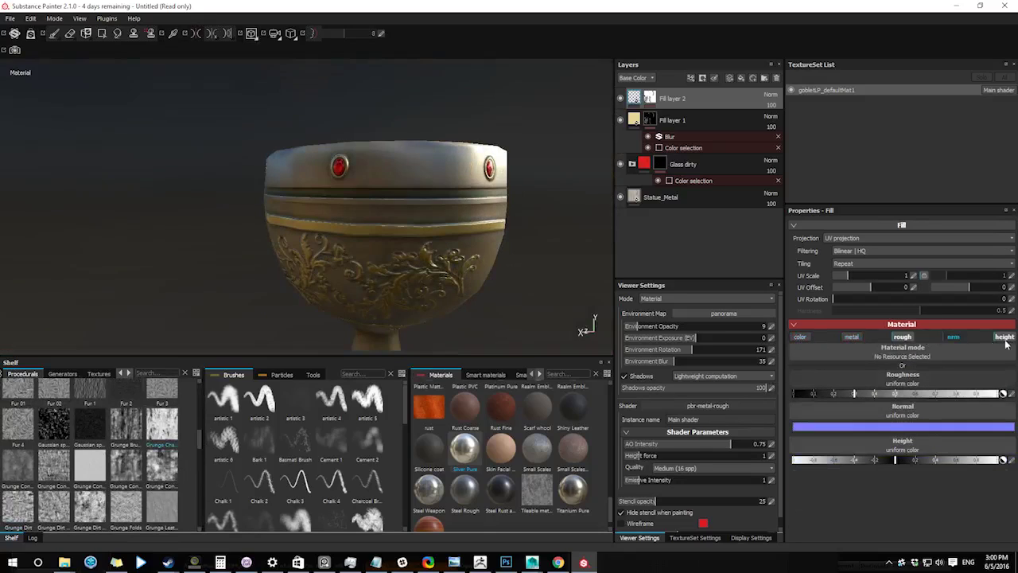
left_click_drag(395, 296, 386, 272, "alt")
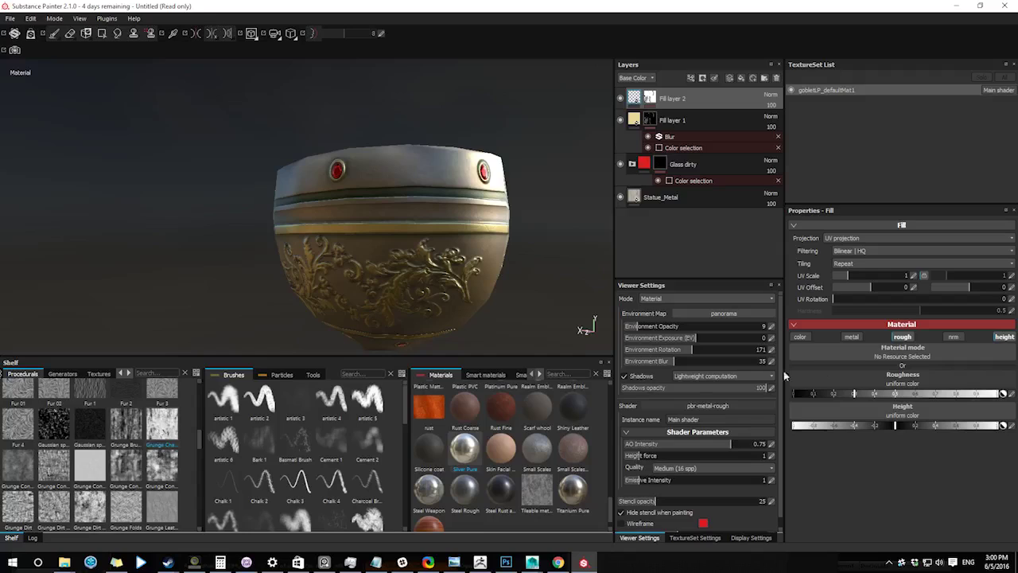
left_click_drag(850, 335, 866, 378)
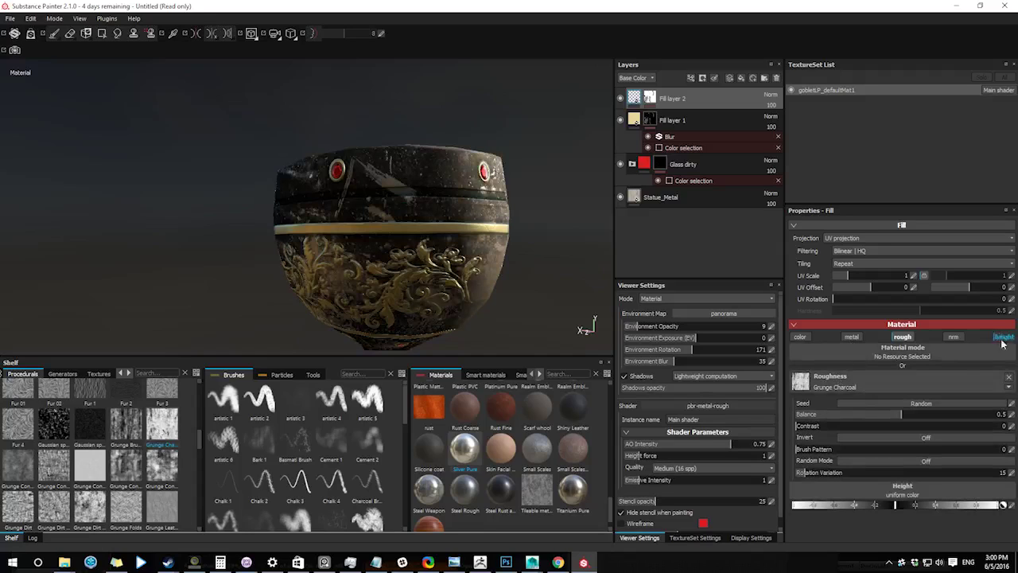
left_click_drag(491, 284, 360, 288, "alt")
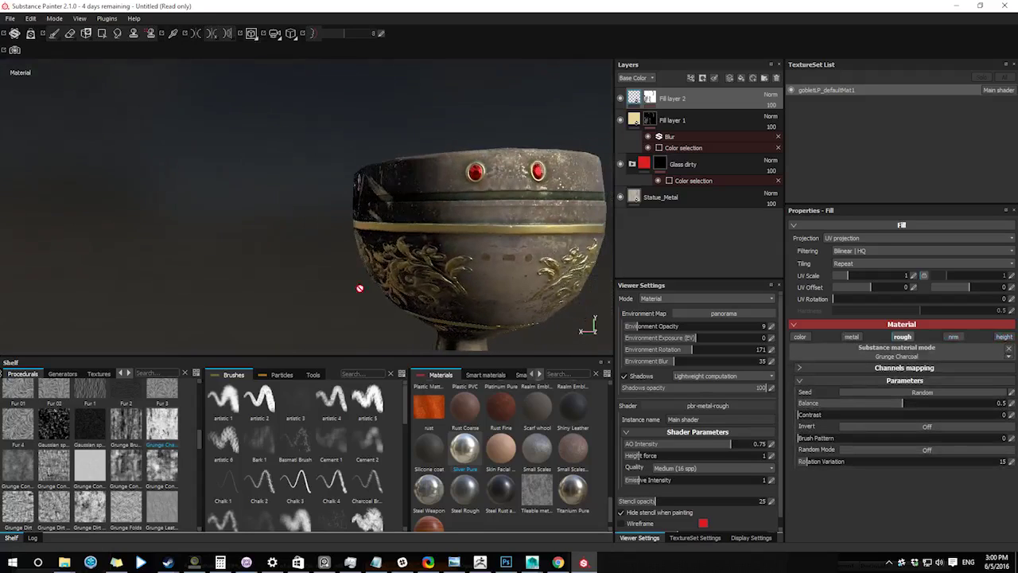
Step: Invert the Grunge Charcoal procedural on Fill layer 2 and set its balance to 0.49
left_click(893, 427)
left_click_drag(446, 287, 412, 302, "alt")
middle_click_drag(412, 302, 402, 189, "alt")
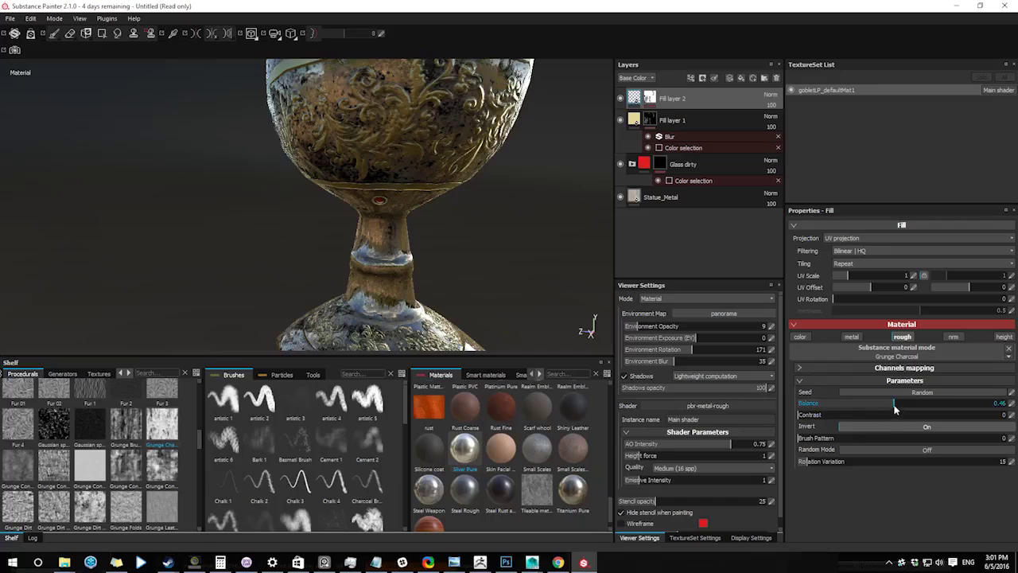
left_click_drag(894, 409, 901, 404)
middle_click_drag(380, 169, 382, 282, "alt")
left_click_drag(382, 282, 318, 272, "alt")
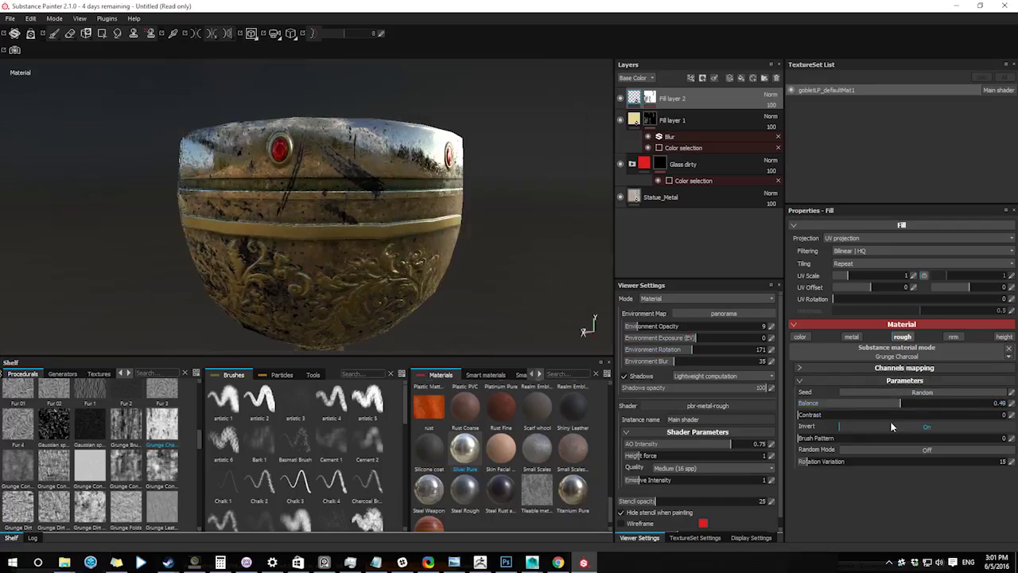
Step: Set the Grunge Charcoal brush pattern to 0.84 and adjust its contrast
left_click_drag(366, 239, 430, 230, "alt")
left_click_drag(859, 439, 877, 438)
right_click_drag(413, 239, 366, 239, "alt")
left_click_drag(922, 437, 972, 438)
left_click_drag(446, 239, 414, 239, "alt")
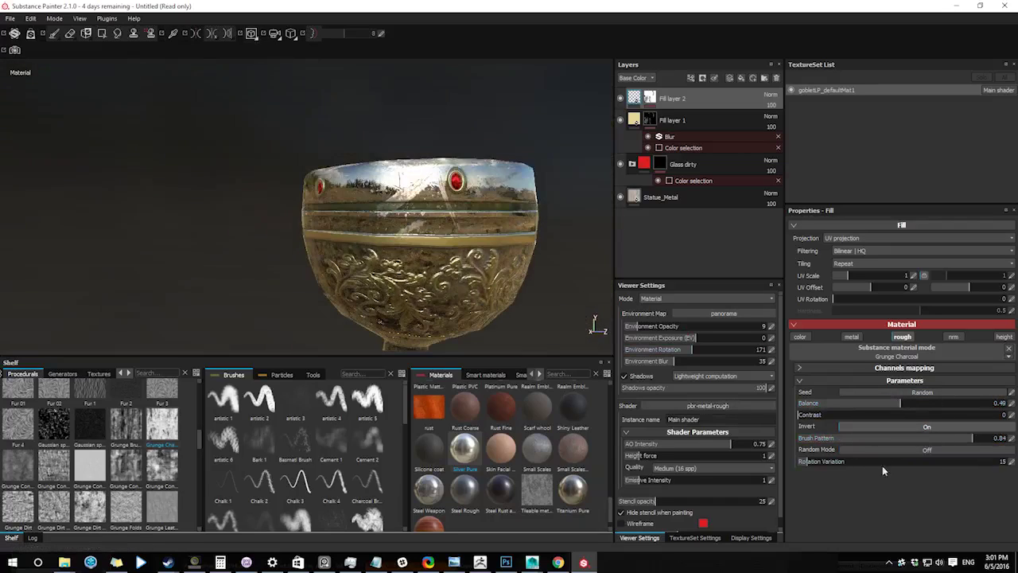
middle_click_drag(288, 290, 286, 243, "alt")
left_click_drag(286, 243, 227, 248, "alt")
left_click_drag(864, 415, 978, 395)
Step: Add a generator to Fill layer 2's mask and assign MG Mask Editor to it
left_click(650, 97)
right_click(650, 98)
left_click(700, 236)
left_click(62, 374)
left_click_drag(90, 437, 895, 241)
left_click_drag(398, 223, 477, 239, "alt")
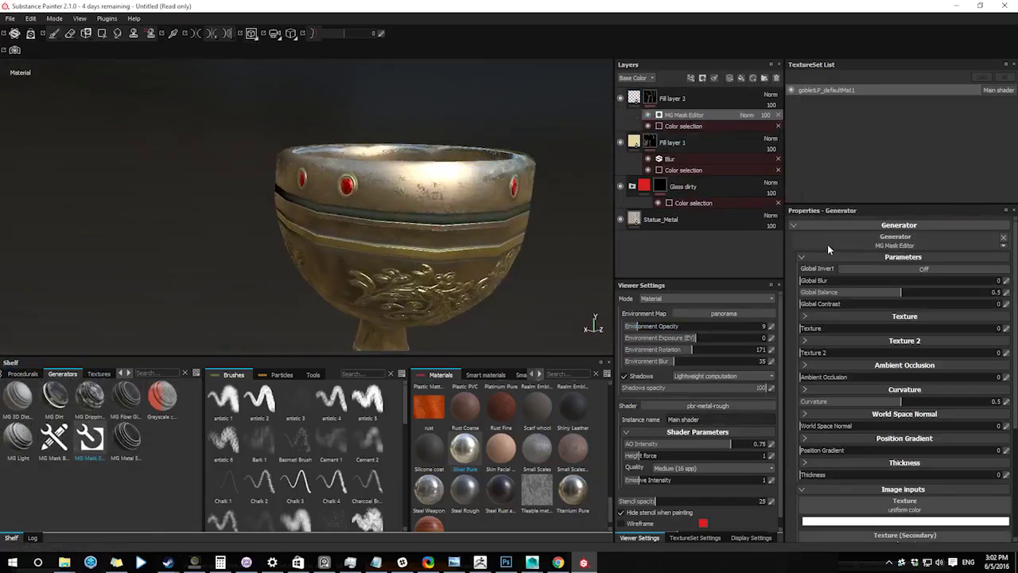
Step: Compare the goblet with and without Fill layer 2 and remove the color selection from its mask
left_click(620, 99)
left_click_drag(369, 149, 383, 130, "alt")
left_click(621, 98)
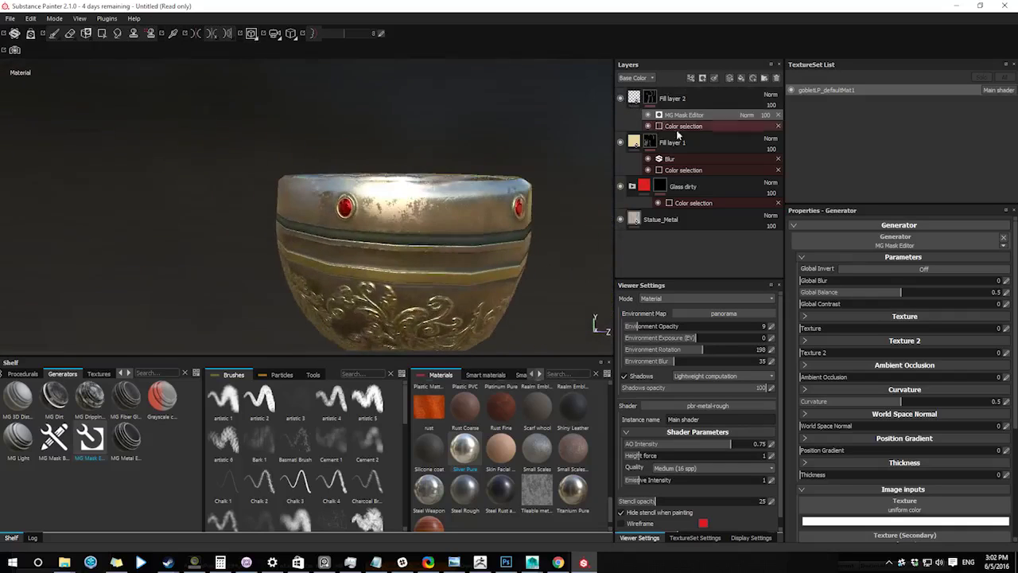
left_click(778, 126)
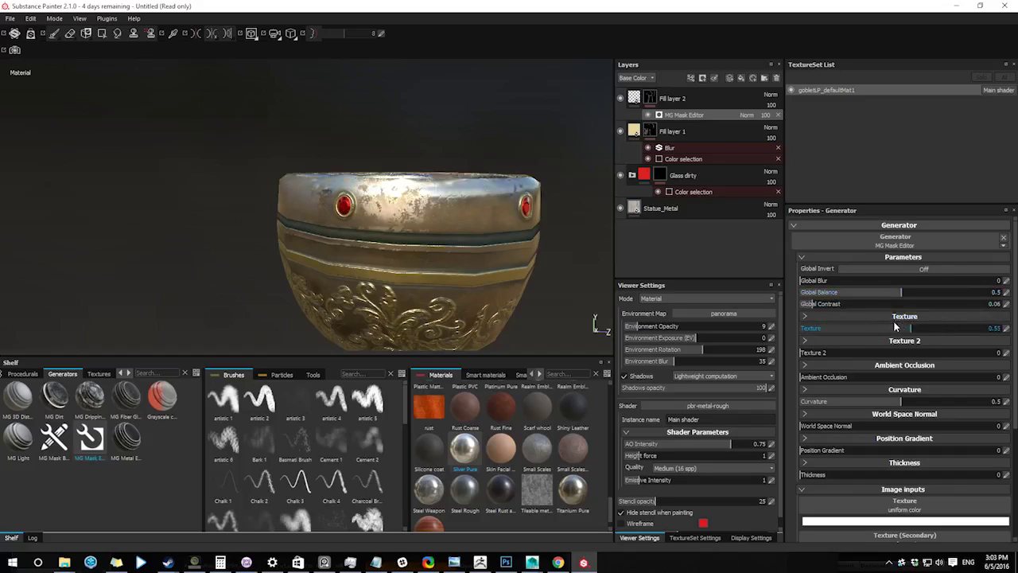
Step: Set the Texture amount of Fill layer 2's MG Mask Editor to 0.22
left_click_drag(851, 328, 844, 328)
left_click_drag(477, 214, 550, 282, "alt")
right_click_drag(550, 281, 298, 170, "alt")
left_click_drag(298, 170, 358, 171, "alt")
middle_click_drag(358, 171, 258, 151, "alt")
right_click_drag(319, 273, 342, 268, "alt")
left_click_drag(342, 268, 261, 264, "alt")
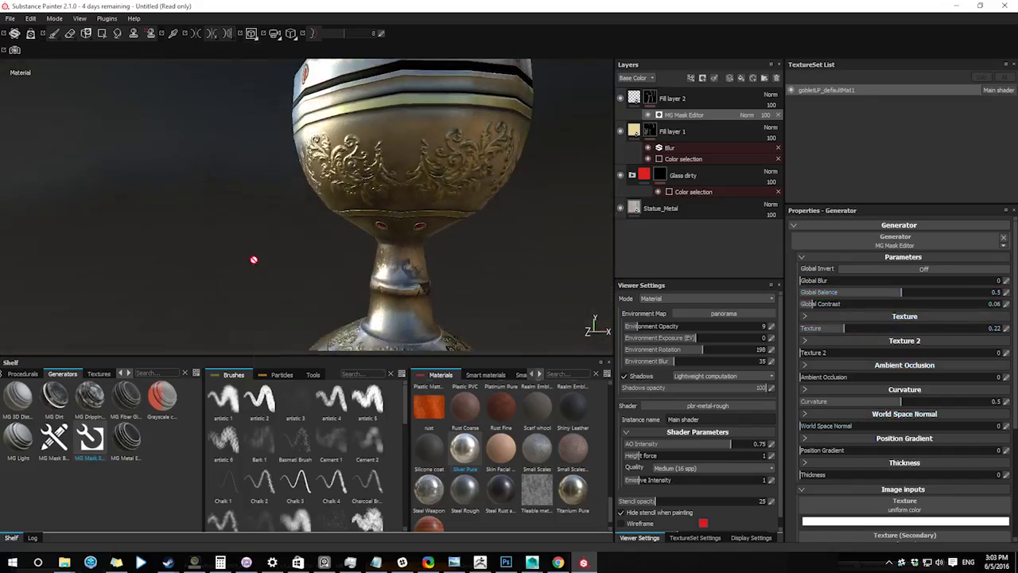
Step: Set the mask editor's global balance to 0.34, Texture 2 to 0.23, ambient occlusion to 0.39 and curvature to 0.49
right_click_drag(204, 236, 248, 257, "shift")
middle_click_drag(249, 256, 240, 223, "alt")
left_click_drag(239, 223, 609, 318, "alt")
left_click_drag(776, 344, 323, 241, "alt")
middle_click_drag(323, 241, 326, 263, "alt")
left_click_drag(326, 263, 295, 227, "alt")
right_click_drag(294, 227, 461, 226, "shift")
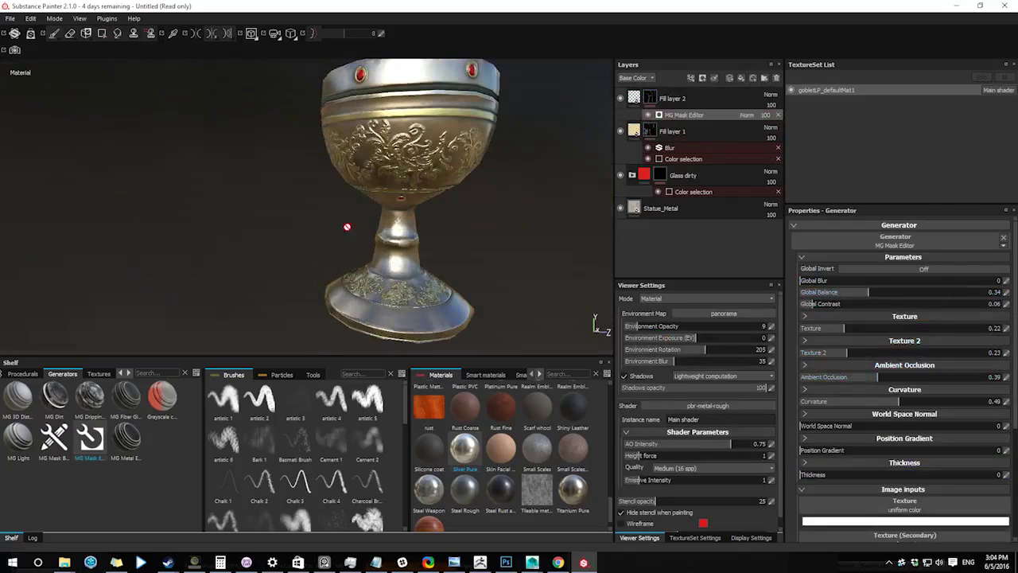
Step: Add a fill layer above Fill layer 2 with only its color and roughness channels active
left_click(504, 375)
left_click(721, 94)
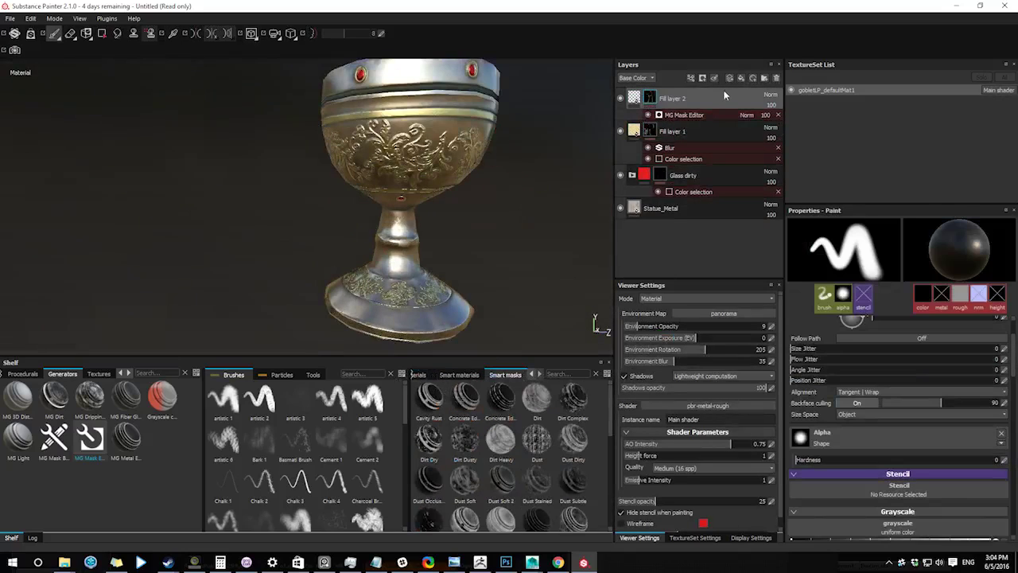
left_click(742, 78)
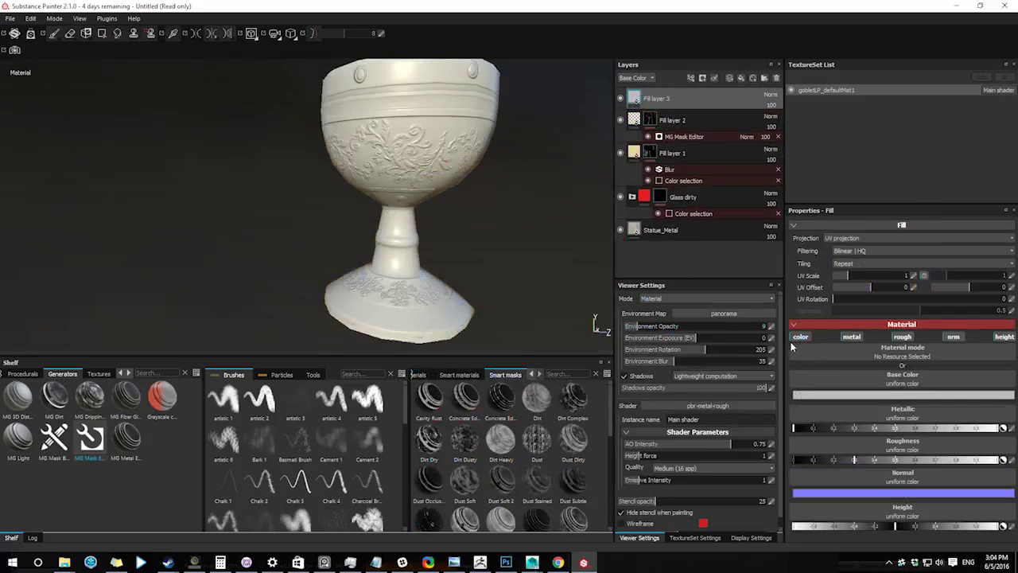
left_click(830, 394)
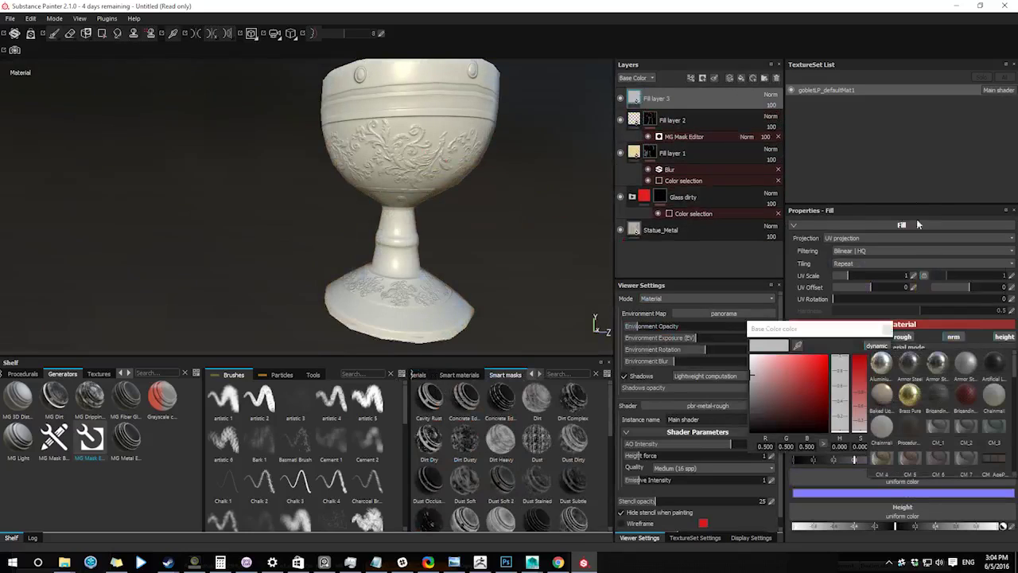
left_click(913, 204)
left_click(887, 329)
left_click(855, 336)
left_click(955, 338)
left_click(1003, 337)
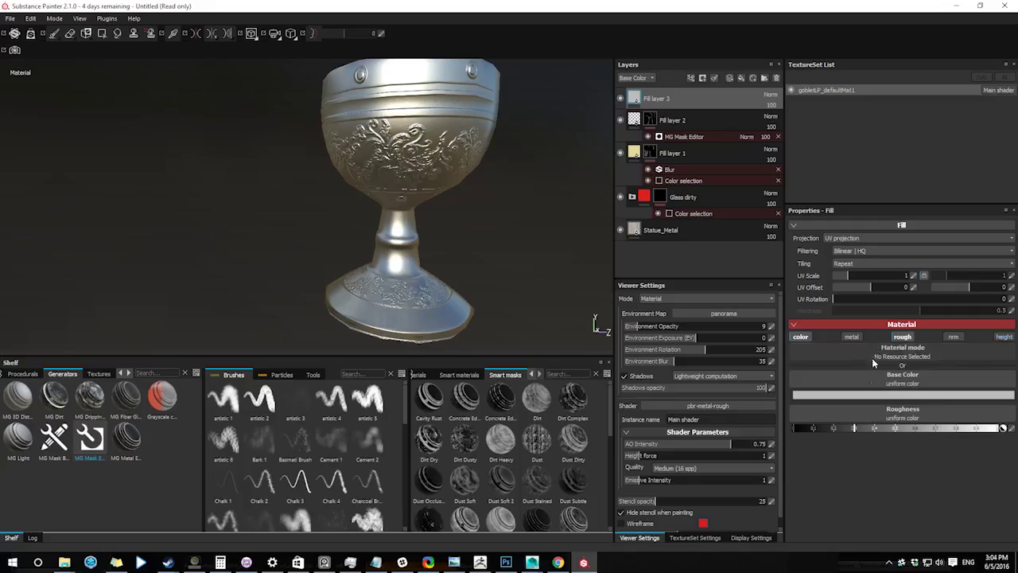
Step: Give the new fill layer a dark grey base color and a uniform roughness of about 0.8
left_click(874, 395)
left_click(749, 416)
left_click(888, 329)
left_click(957, 428)
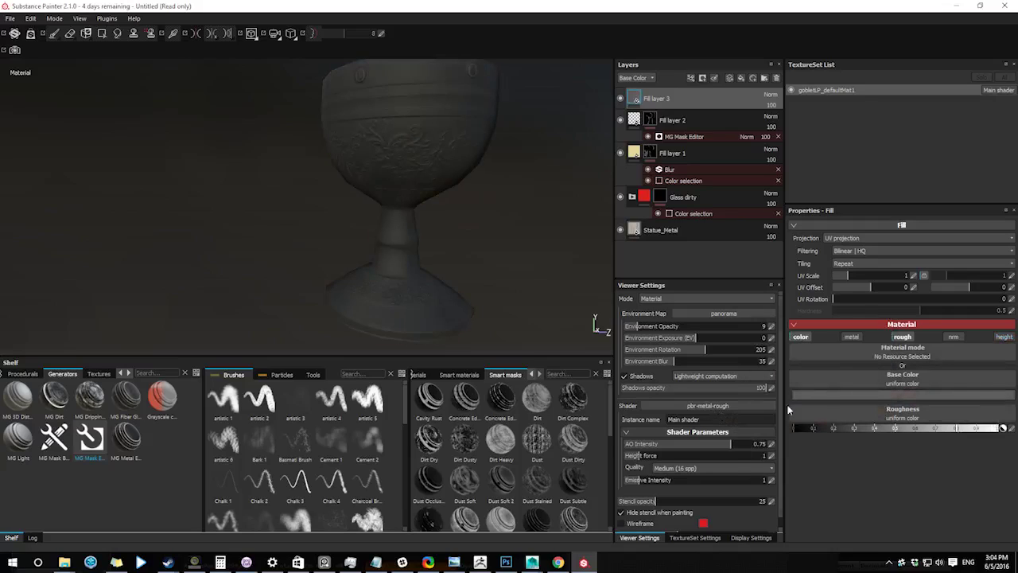
Step: Add a black mask to the dark fill layer and try the Cavity Rust smart mask on it
right_click(677, 103)
left_click(694, 121)
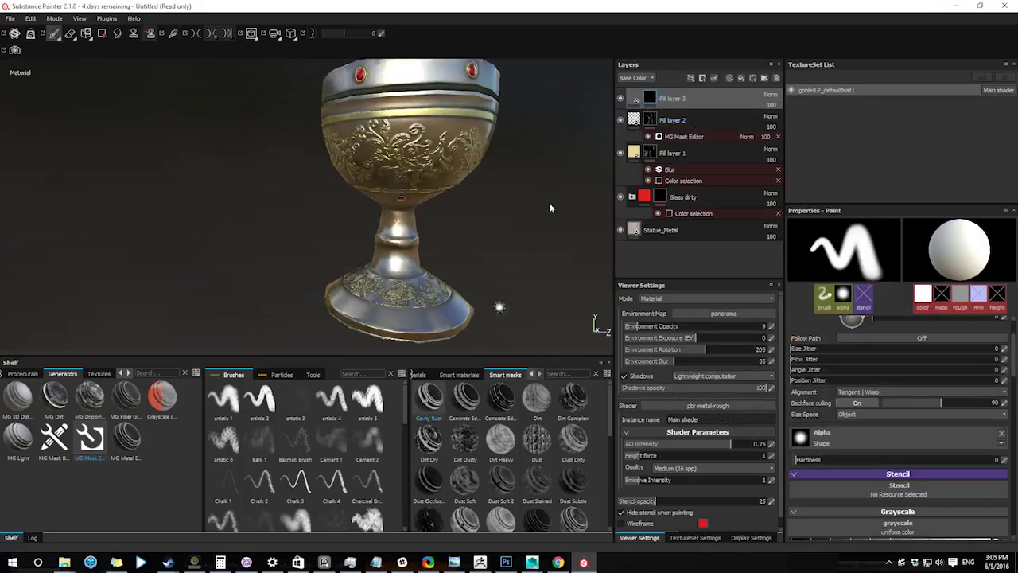
left_click_drag(604, 146, 649, 100)
left_click_drag(411, 145, 426, 204, "alt")
right_click_drag(426, 204, 406, 214, "alt")
key("ctrl+z")
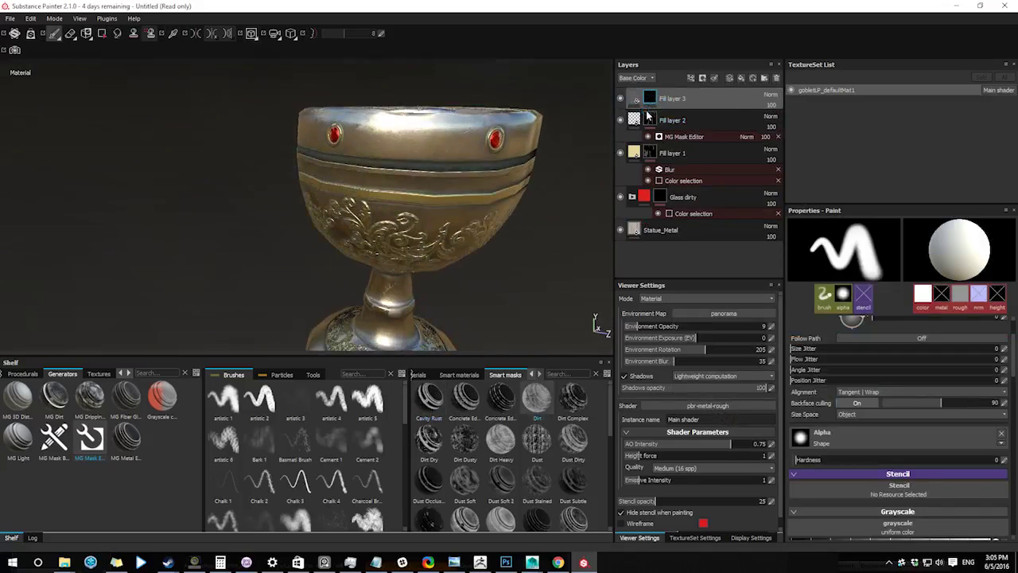
Step: Try the Dirt smart mask on the dark fill layer
left_click_drag(628, 118, 649, 104)
right_click_drag(382, 241, 365, 266, "alt")
left_click_drag(422, 199, 416, 220, "alt")
middle_click_drag(416, 220, 391, 194, "alt")
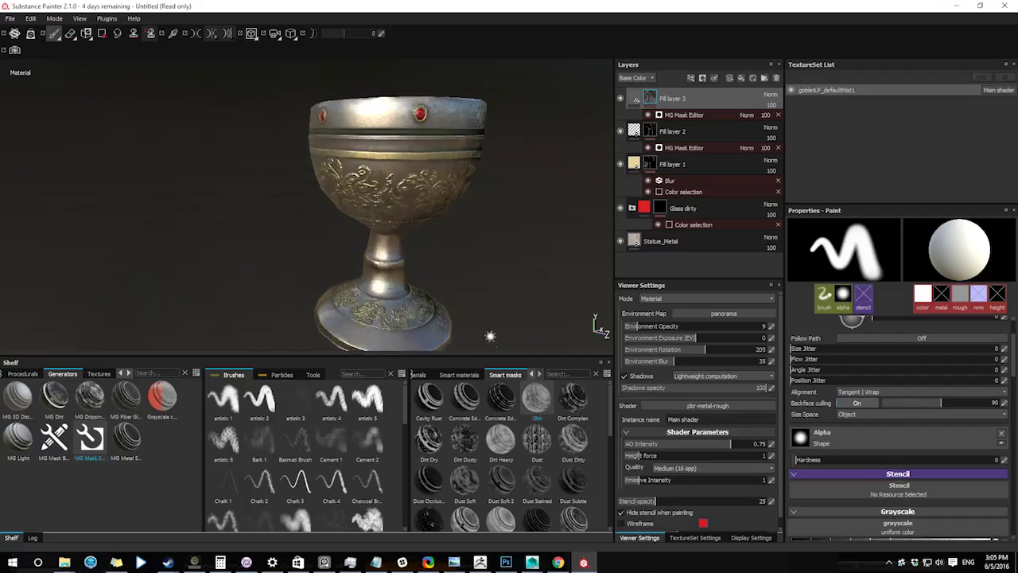
key("ctrl+z")
Step: Try the Dirt Complex and Dirt Dry smart masks on the dark fill layer
left_click_drag(571, 404, 650, 100)
key("ctrl+z")
left_click_drag(431, 442, 650, 100)
key("ctrl+z")
Step: Try the Dust Dirty smart mask on the dark fill layer under different lighting
left_click_drag(573, 441, 650, 99)
right_click_drag(446, 215, 421, 214, "alt")
left_click_drag(422, 214, 446, 208, "alt")
right_click_drag(414, 226, 480, 231, "shift")
left_click_drag(480, 231, 465, 250, "alt")
left_click(685, 115)
scroll(548, 455, "down", 6)
mouse_move(548, 456)
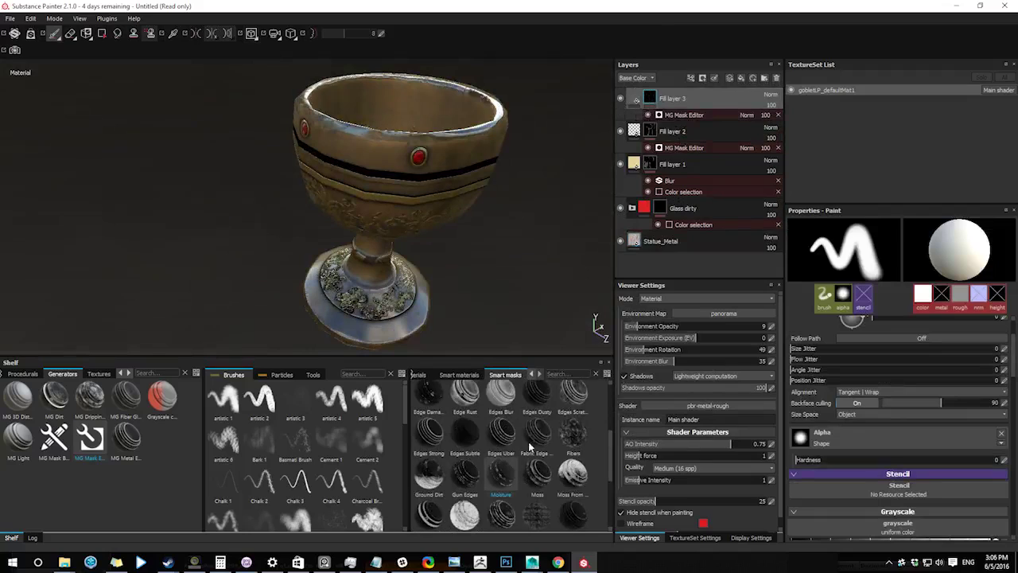
Step: Try the Dust Subtle and Edges Scratched smart masks on the dark fill layer
scroll(531, 447, "up", 3)
left_click_drag(573, 440, 650, 100)
key("ctrl+z")
key("ctrl+z")
left_click_drag(573, 480, 650, 97)
left_click_drag(382, 208, 414, 214, "alt")
key("ctrl+z")
Step: Mask the dark fill layer with a color selection picked from the goblet's body
right_click(684, 96)
left_click(712, 134)
left_click(986, 306)
left_click(429, 199)
Step: Try the Edges Scratched smart mask on the dark fill layer with changed invert, grunge amount and wear level, and remove its filter
left_click(650, 100)
left_click_drag(573, 480, 650, 99)
left_click(689, 115)
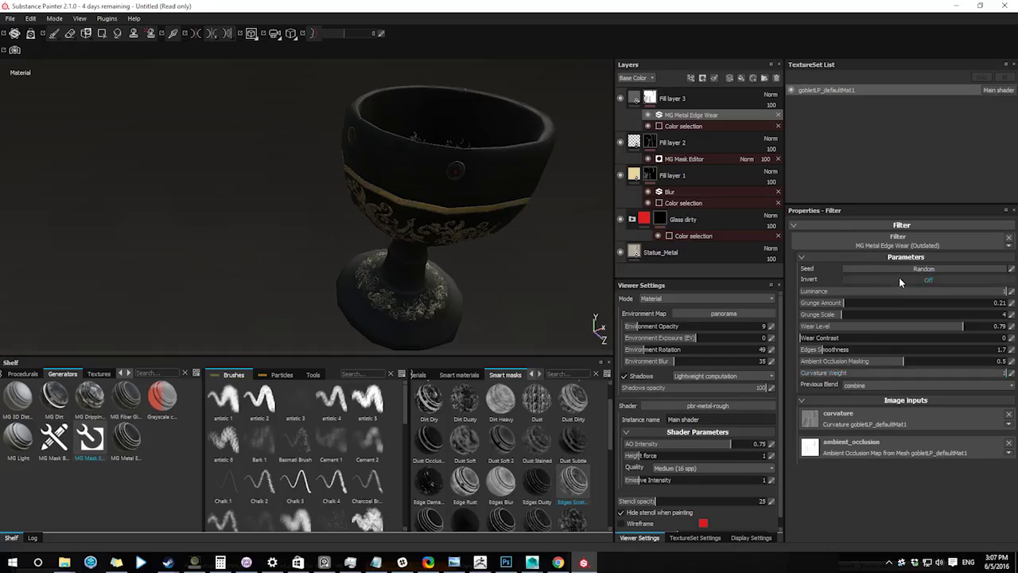
left_click(899, 279)
left_click(778, 127)
left_click_drag(881, 303, 825, 303)
left_click(813, 314)
left_click_drag(963, 326, 988, 327)
left_click(778, 115)
Step: Lower the dark fill layer's opacity to 5 for base color and 30 for roughness
left_click(771, 105)
left_click_drag(790, 116, 765, 123)
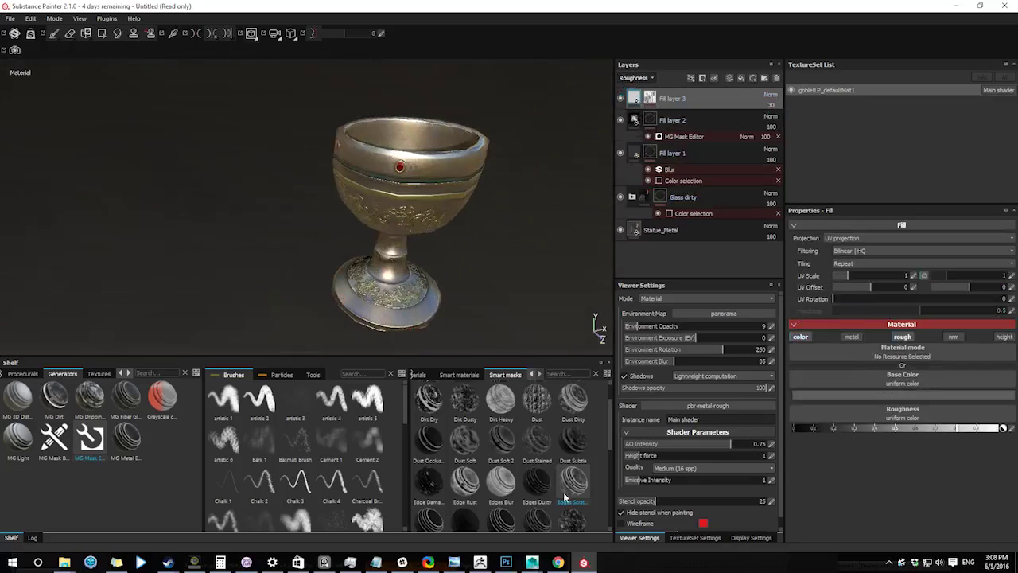
Step: Try another masked fill layer at the top of the layer stack with an adjusted base color
left_click(738, 77)
left_click(703, 77)
left_click(683, 100)
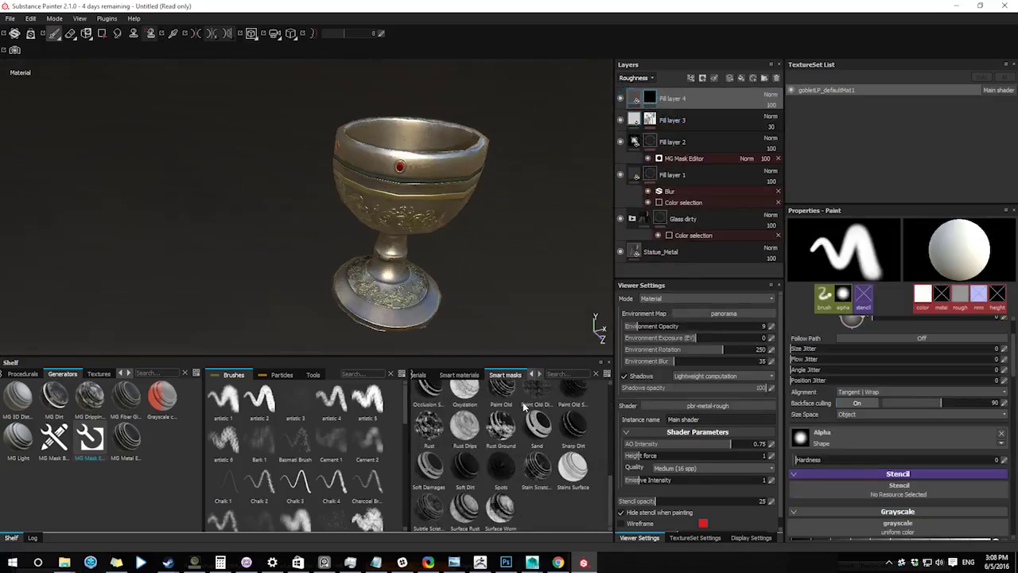
left_click_drag(401, 171, 348, 208, "alt")
scroll(372, 202, "up", 3)
left_click(634, 98)
left_click(821, 395)
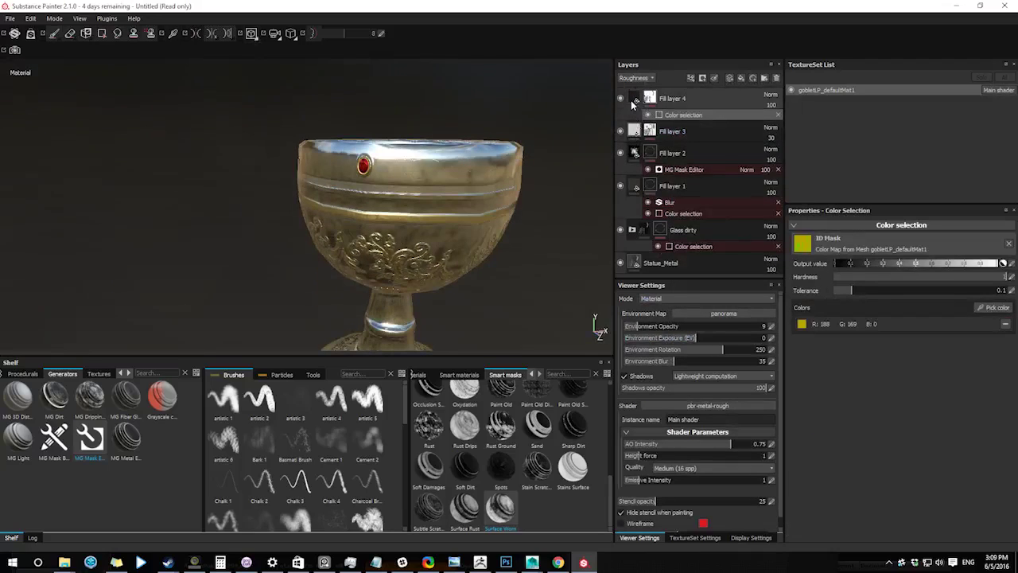
left_click(640, 101)
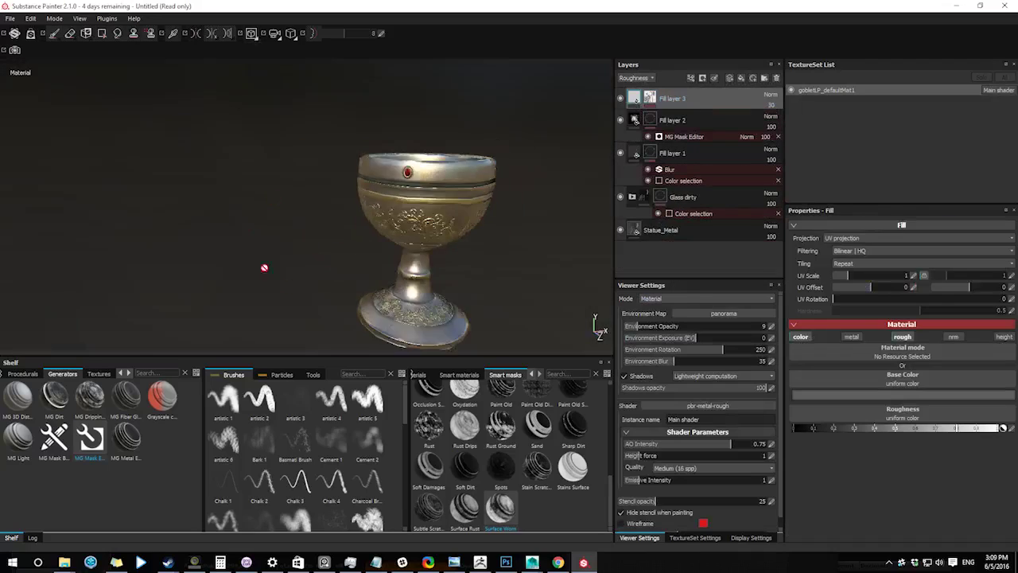
Step: Maximize the viewport and inspect the textured goblet from several sides
key("Tab")
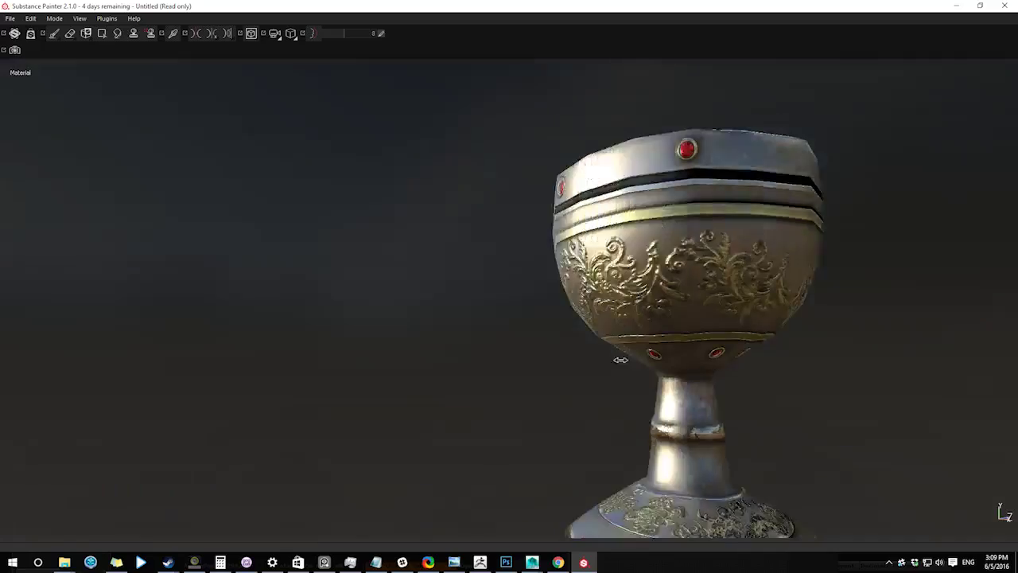
left_click_drag(374, 318, 643, 346, "alt")
middle_click_drag(642, 345, 722, 326, "alt")
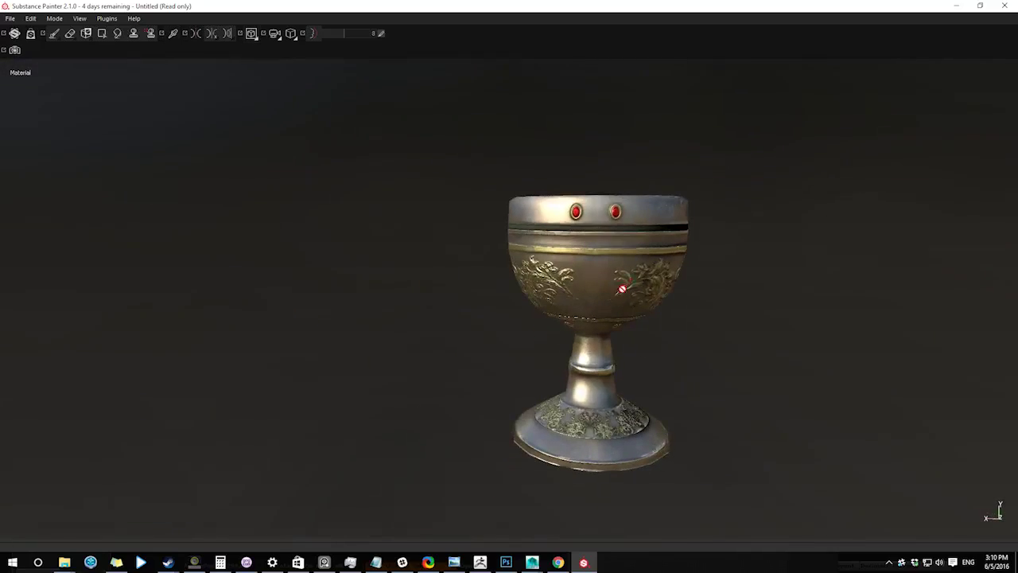
mouse_move(616, 295)
left_mouse_down("alt")
mouse_move(600, 300)
mouse_move(565, 277)
mouse_move(546, 307)
mouse_move(240, 436)
mouse_move(530, 311)
mouse_move(465, 326)
left_mouse_up("alt")
Step: Switch to ZBrush and examine the high-poly goblet from above and from the side
left_click(477, 565)
mouse_move(366, 395)
left_mouse_down()
mouse_move(403, 375)
mouse_move(404, 356)
left_mouse_up()
key("space")
left_click_drag(388, 308, 415, 341)
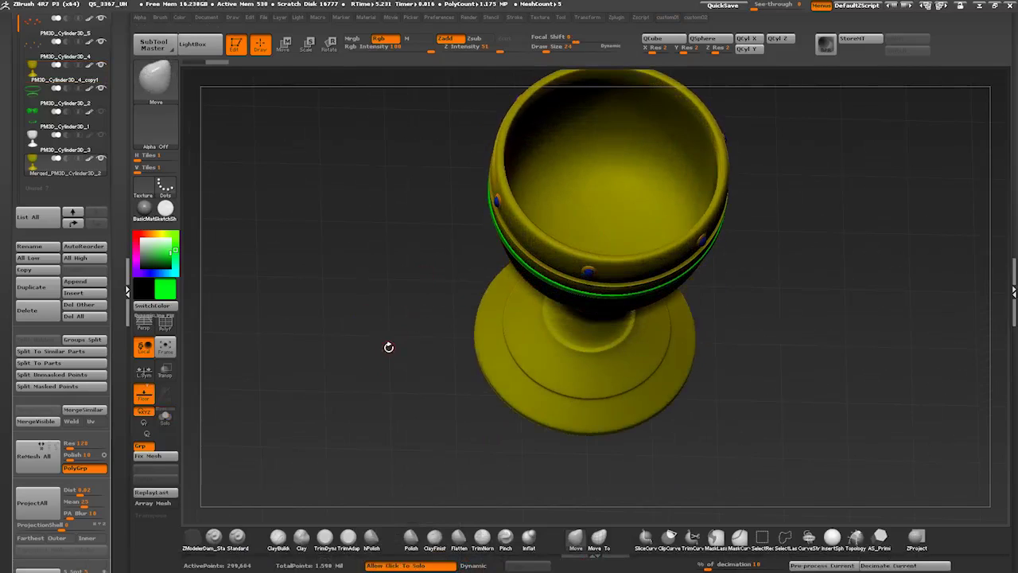
key("space")
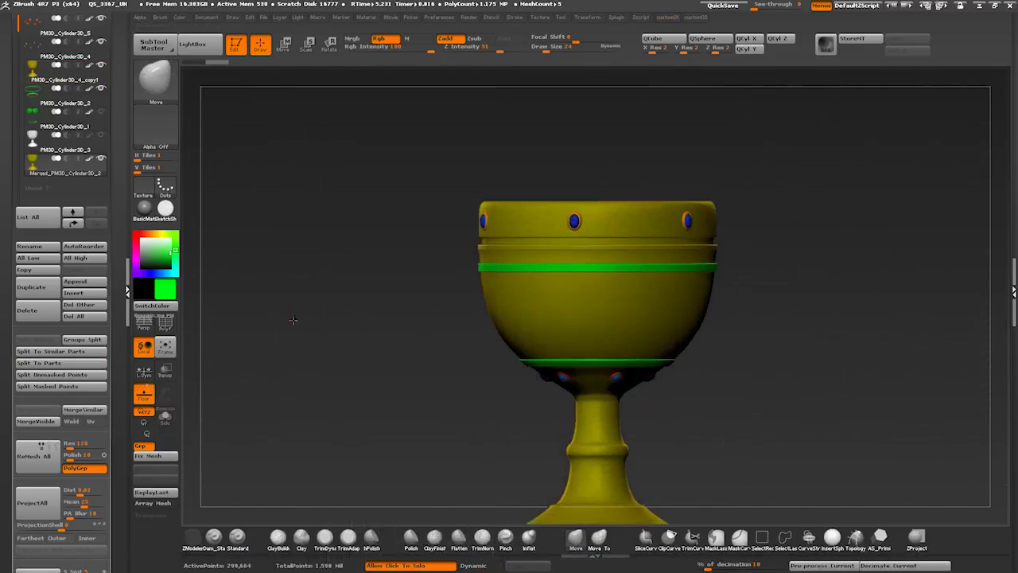
left_click_drag(294, 320, 279, 398, "alt")
Step: Display the merged goblet subtool's polygroups, isolate the subtool, and rotate it with the Rotate deformation
left_click(165, 323)
left_click(342, 245, "alt")
left_click(277, 245)
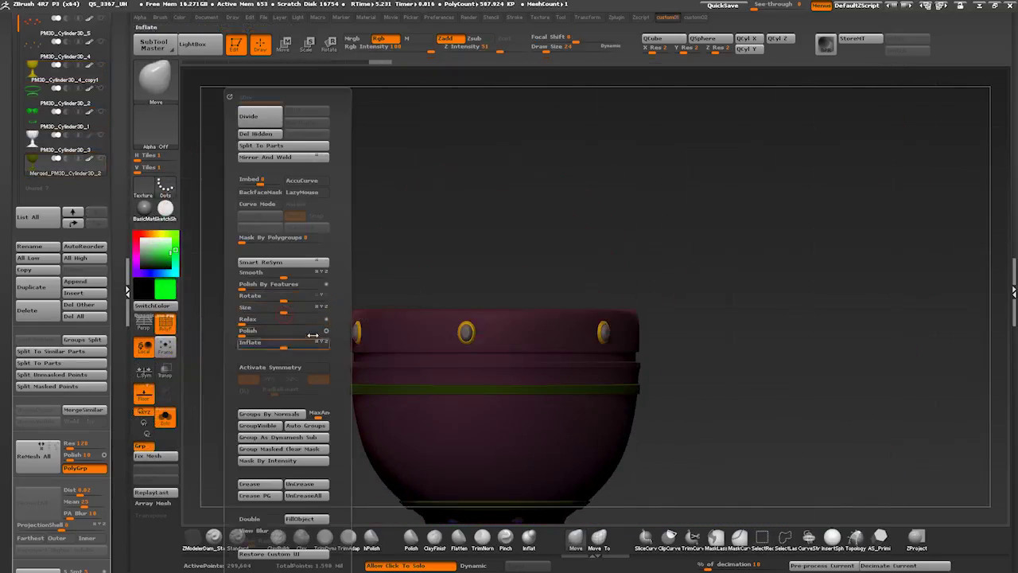
left_click_drag(382, 205, 381, 306)
key("1")
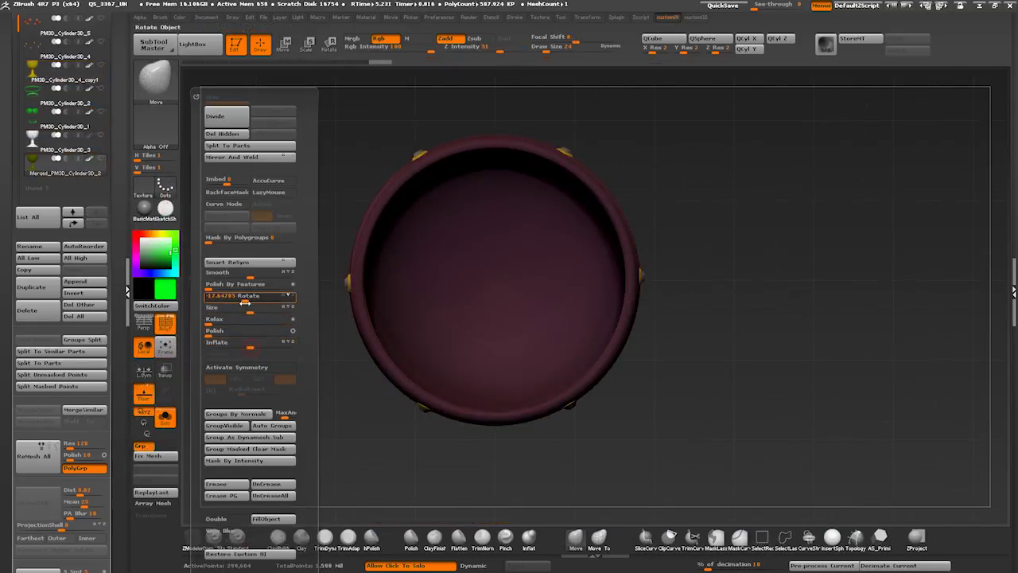
left_click_drag(240, 292, 341, 302, "alt")
key("1")
left_click_drag(350, 350, 253, 84, "alt")
left_click_drag(253, 84, 227, 115)
left_click_drag(12, 75, 12, 176)
scroll(12, 176, "up", 3)
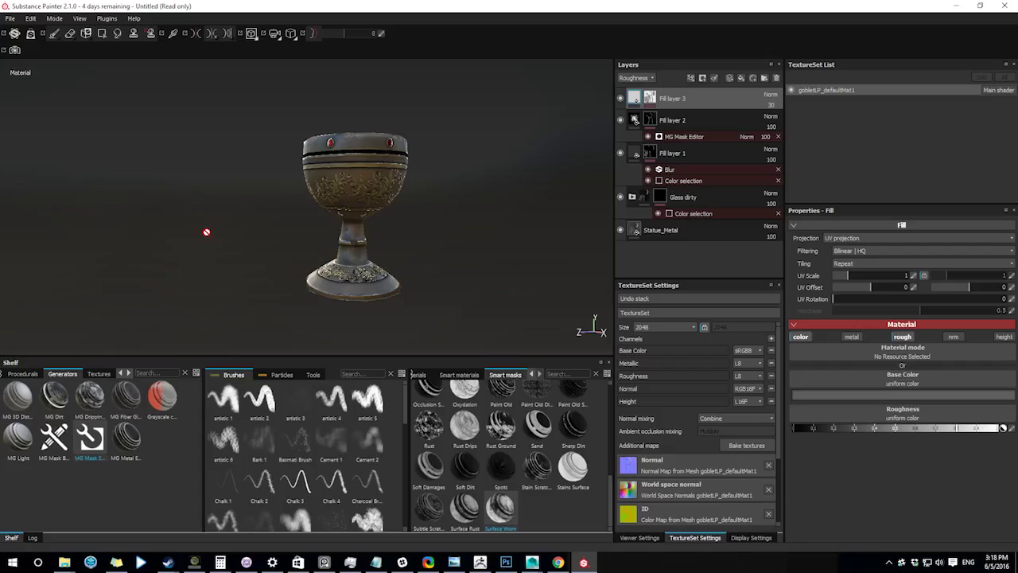
Step: Show the stack's Base Color channel and hide Fill layers 1 to 3 and the Glass dirty layer
left_click_drag(273, 227, 342, 260, "alt")
middle_click_drag(343, 260, 407, 270, "alt")
right_click_drag(408, 270, 457, 274, "alt")
middle_click_drag(457, 275, 352, 235, "alt")
left_click_drag(352, 234, 309, 239, "alt")
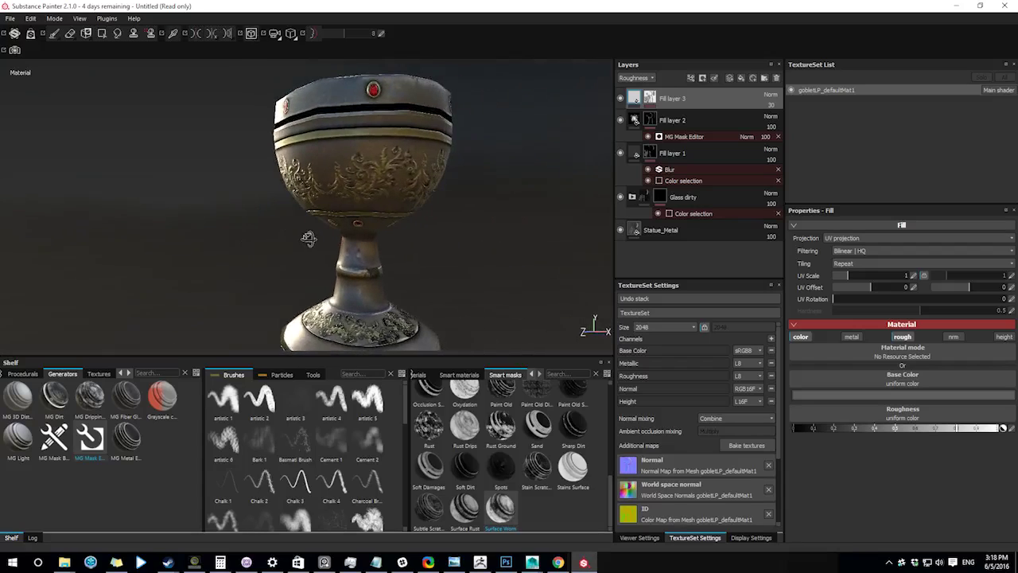
left_click(620, 98)
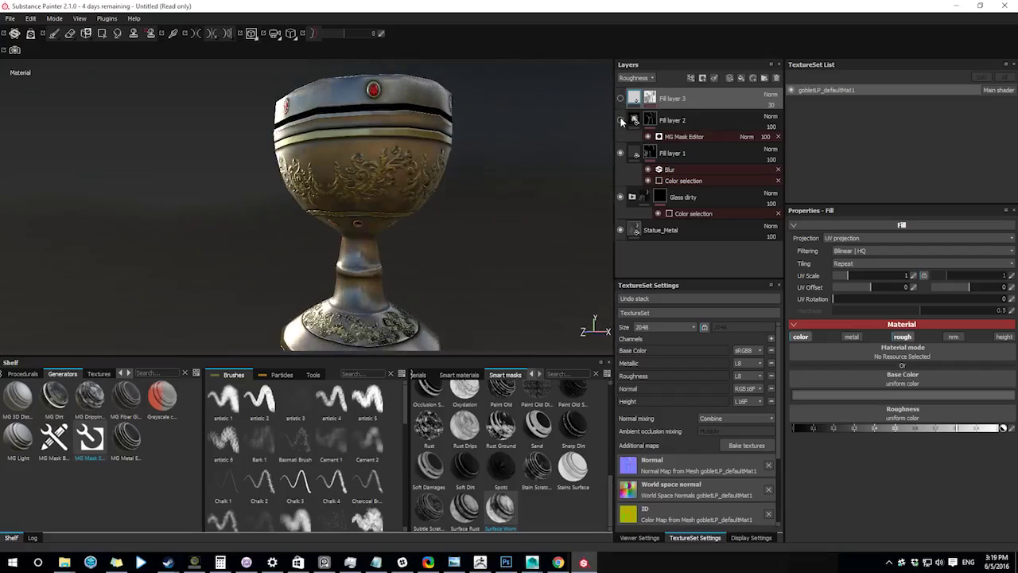
left_click(630, 78)
left_click(622, 137)
left_click(620, 153)
middle_click_drag(383, 198, 578, 229, "alt")
Step: Toggle the Statue_Metal layer off and on and inspect the bare metal on the goblet
left_click(621, 232)
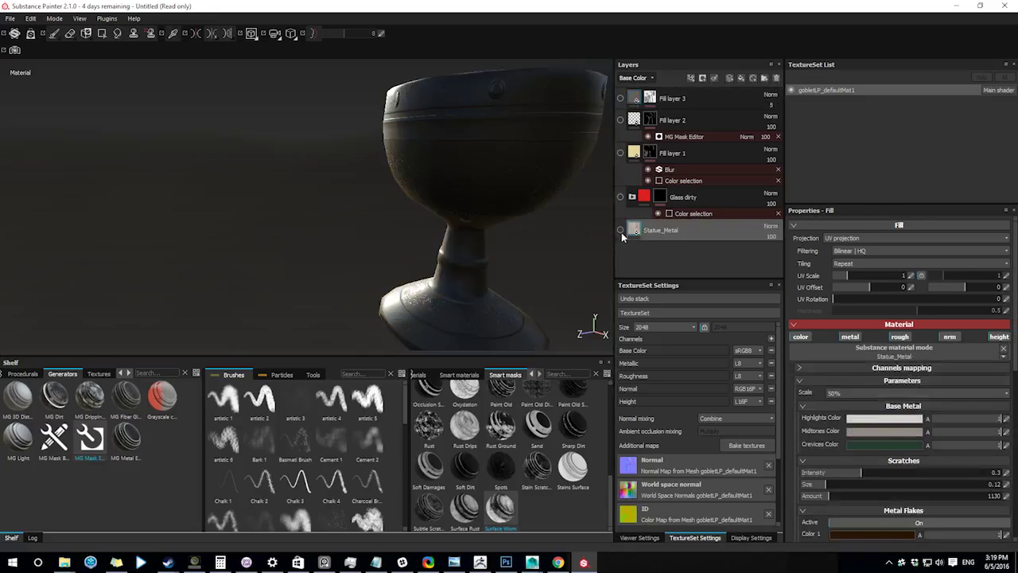
left_click(621, 233)
middle_click_drag(418, 206, 382, 202, "alt")
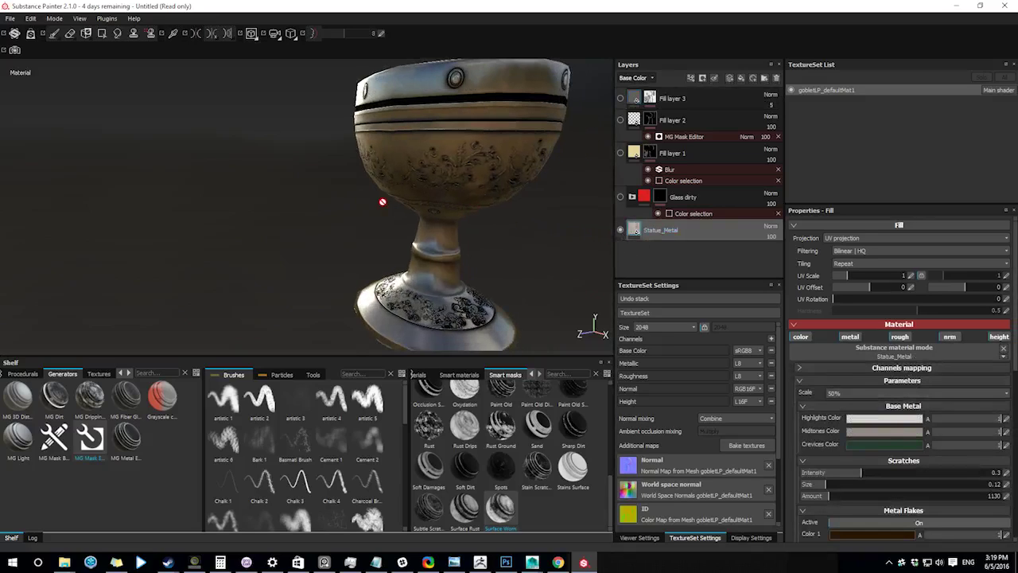
left_click_drag(382, 202, 350, 208, "alt")
mouse_move(350, 211)
right_mouse_down("shift")
mouse_move(333, 220)
mouse_move(369, 222)
right_mouse_up("shift")
Step: Turn off the patina in the Statue_Metal layer's material
scroll(843, 442, "down", 7)
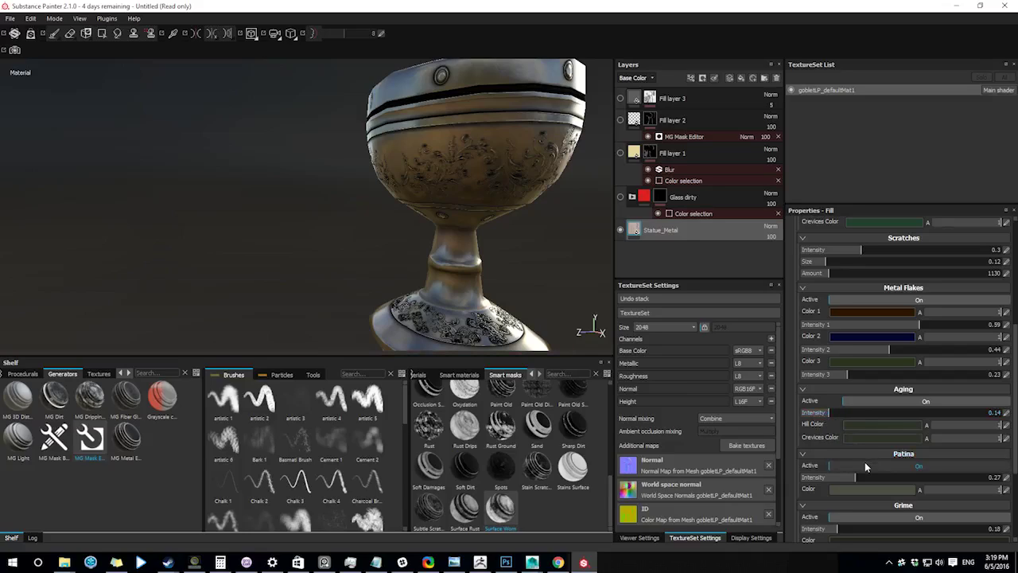
scroll(867, 469, "down", 1)
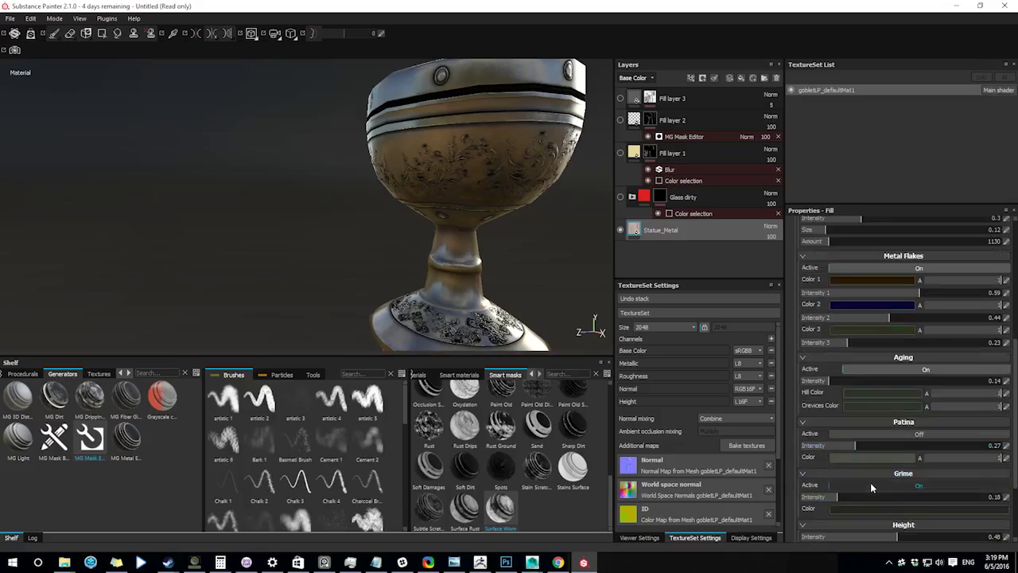
Step: Turn off the aging and grime in the Statue_Metal layer's material
left_click(863, 369)
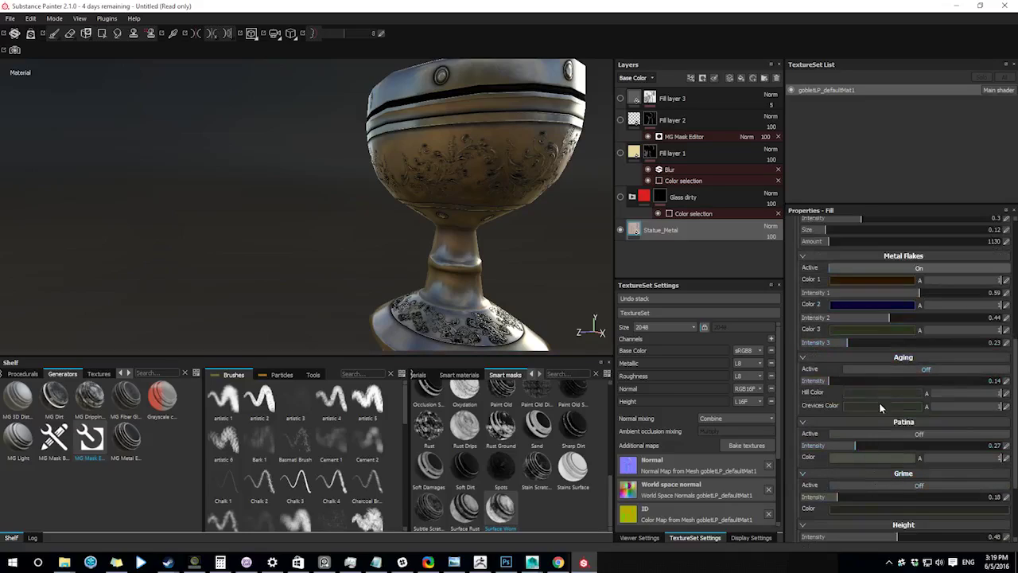
scroll(870, 461, "down", 1)
scroll(872, 449, "up", 2)
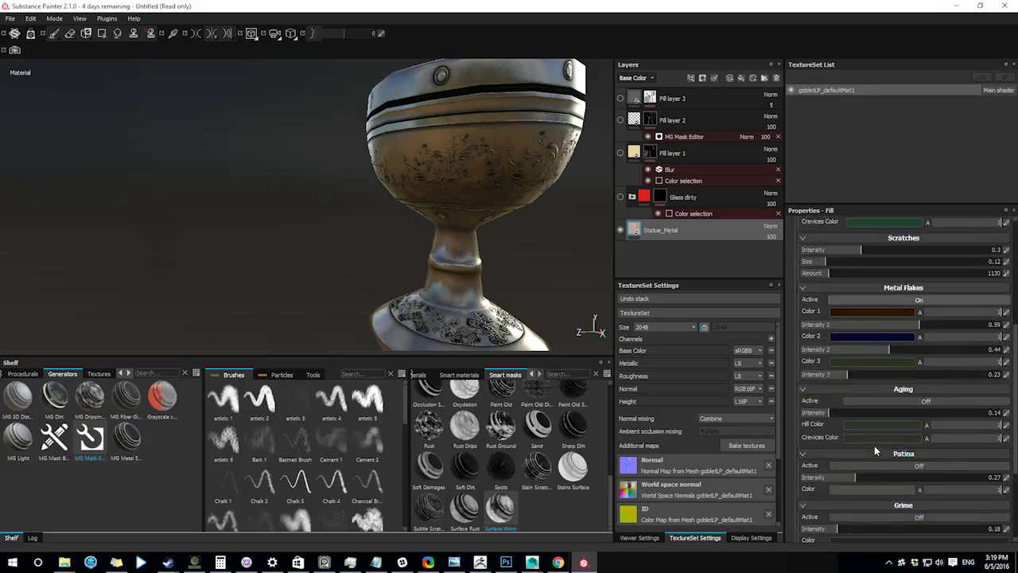
Step: Change the base metal's crevices color in Statue_Metal to a muted brown
scroll(884, 329, "up", 2)
left_click(865, 315)
left_click_drag(805, 294, 793, 321)
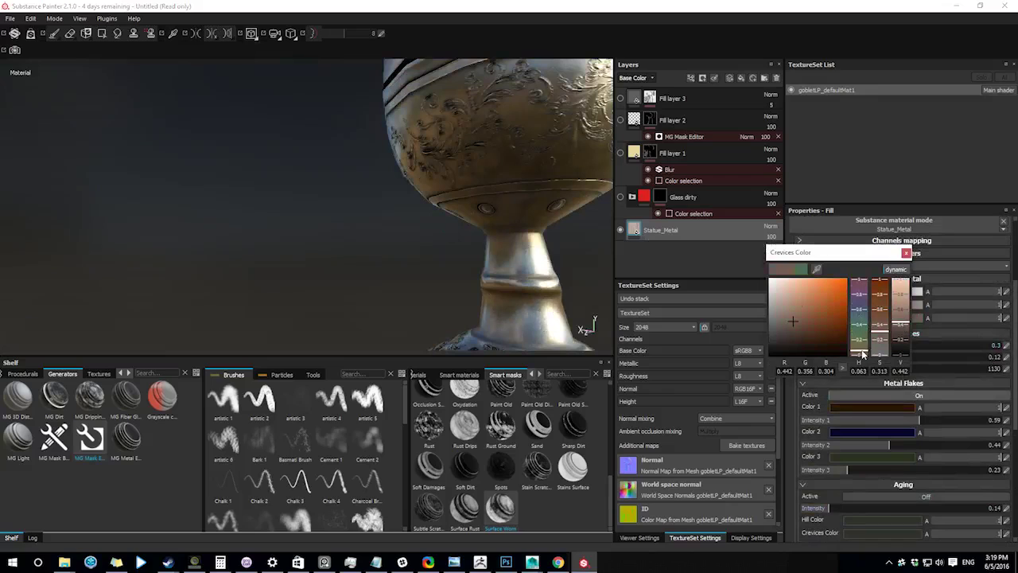
Step: Turn off the viewport shadows and set the environment rotation to about 52
right_click_drag(335, 248, 253, 236, "shift")
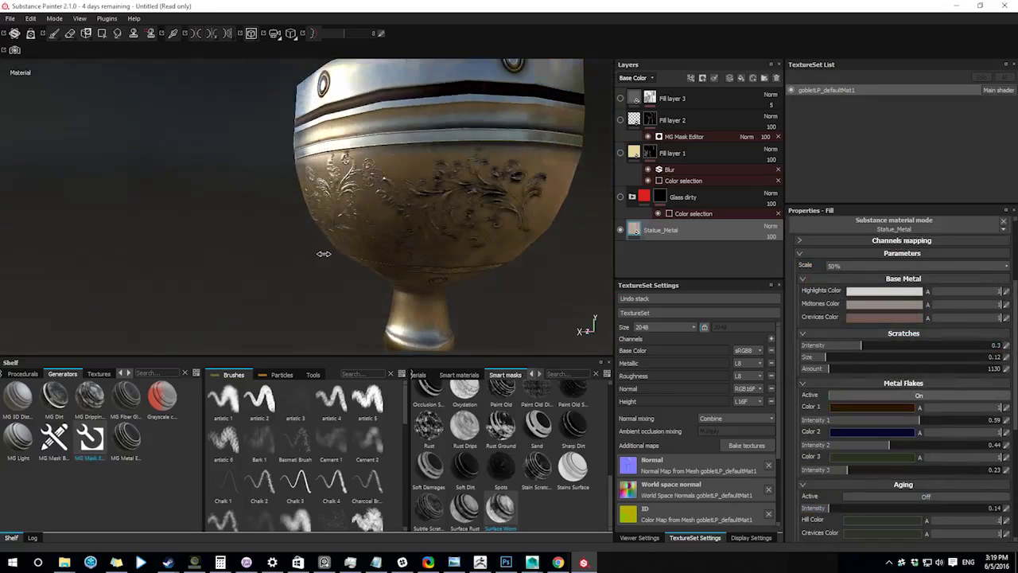
left_click(640, 538)
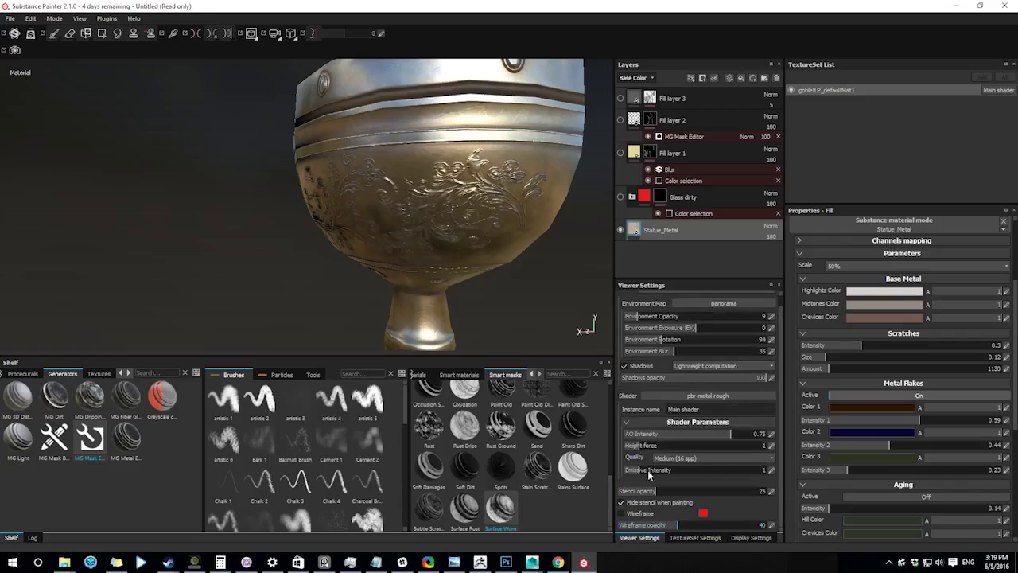
left_click(625, 367)
right_click_drag(289, 272, 386, 288, "shift")
Step: Set the base metal's crevices color in Statue_Metal to a very dark green
left_click(848, 320)
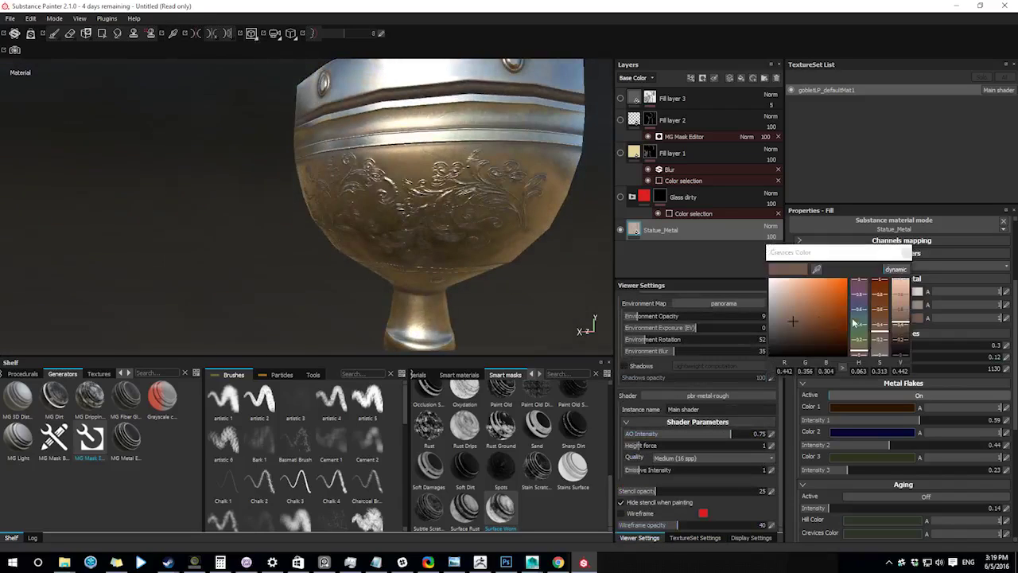
left_click_drag(859, 343, 859, 311)
mouse_move(820, 336)
left_mouse_down()
mouse_move(835, 345)
mouse_move(826, 344)
left_mouse_up()
left_click(860, 328)
key("Escape")
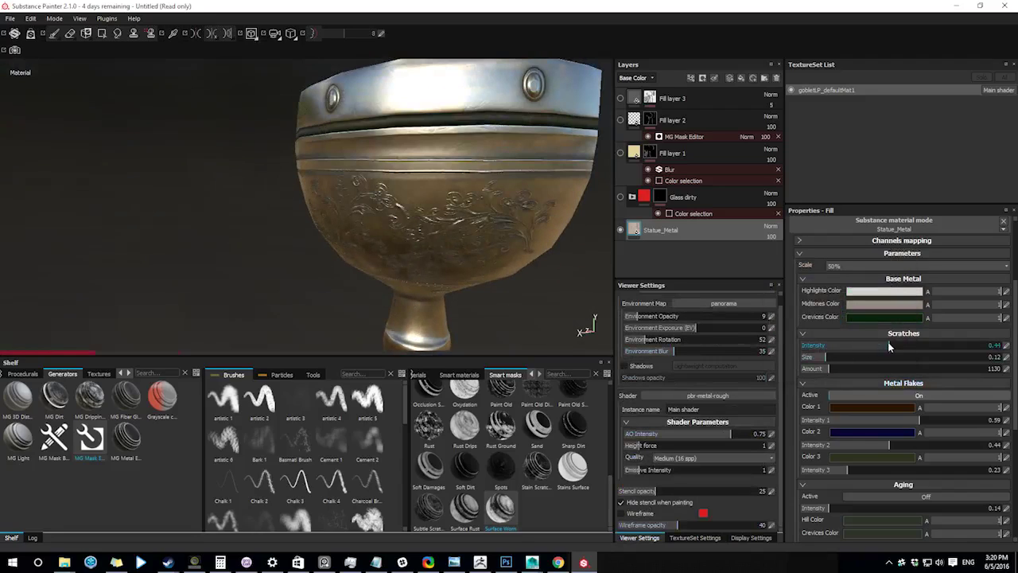
Step: Set the Statue_Metal scratches to intensity 0.27 and amount 608, and the third metal flakes intensity to 0.46
left_click_drag(859, 346, 888, 346)
left_click_drag(828, 368, 821, 369)
left_click(921, 470)
left_click_drag(920, 472, 907, 471)
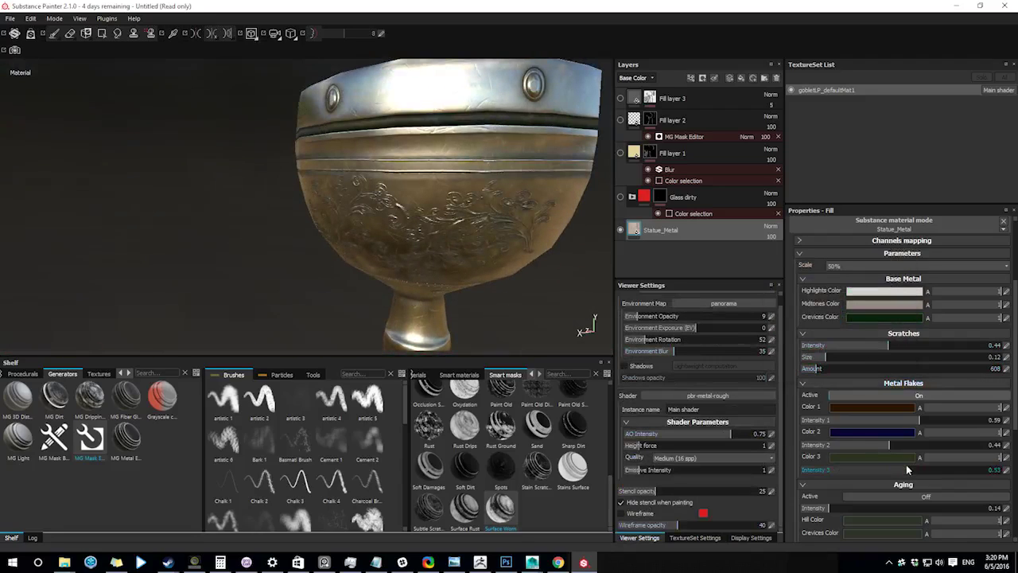
left_click(853, 346)
Step: Turn on the Statue_Metal aging with an intensity of 0.18 and turn the patina back on
scroll(899, 382, "down", 2)
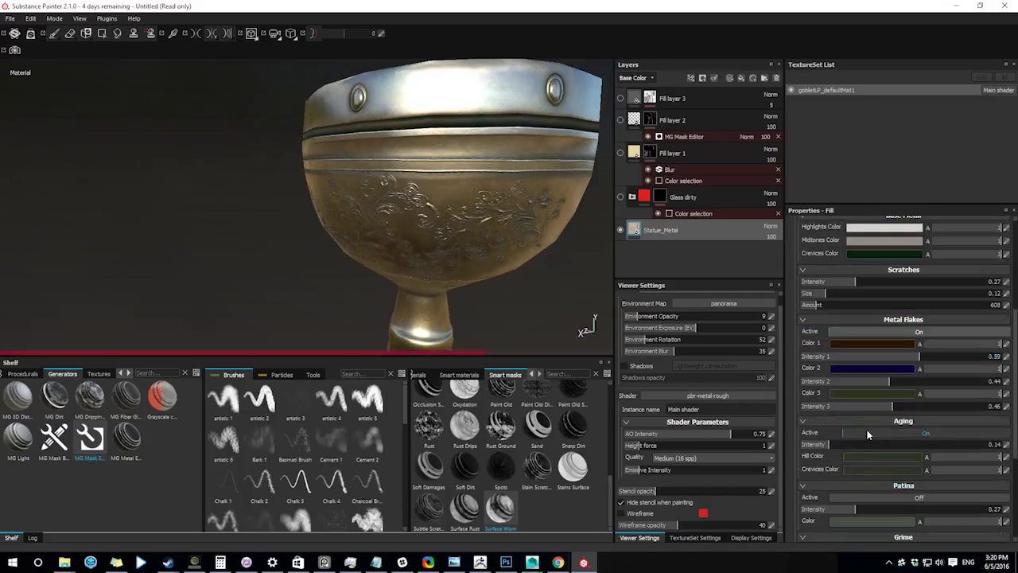
left_click(926, 432)
left_click(939, 443)
left_click_drag(940, 443, 838, 444)
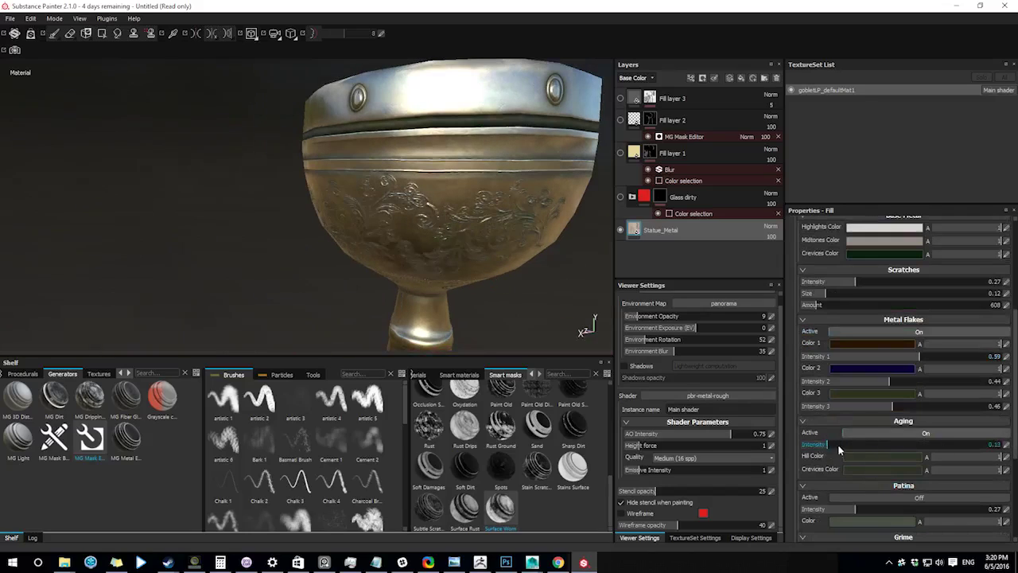
left_click(879, 497)
Step: Show the Glass dirty folder and Fill layer 1 on the goblet again
left_click(621, 196)
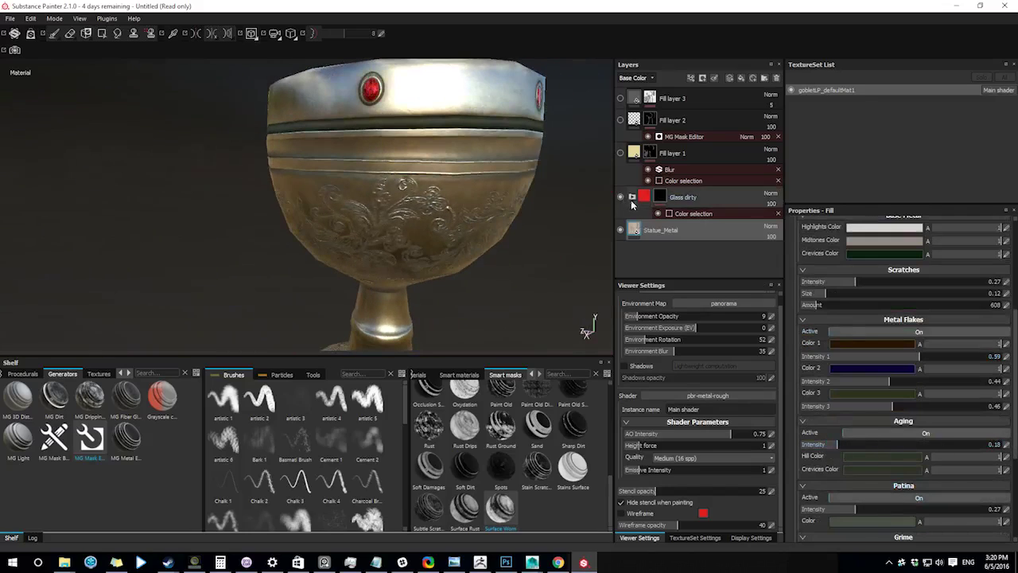
left_click(621, 155)
left_click(621, 154)
left_click_drag(549, 195, 585, 162, "alt")
Step: Compare the ornaments with Fill layer 1's color channel off and on
left_click(638, 151)
left_click(800, 337)
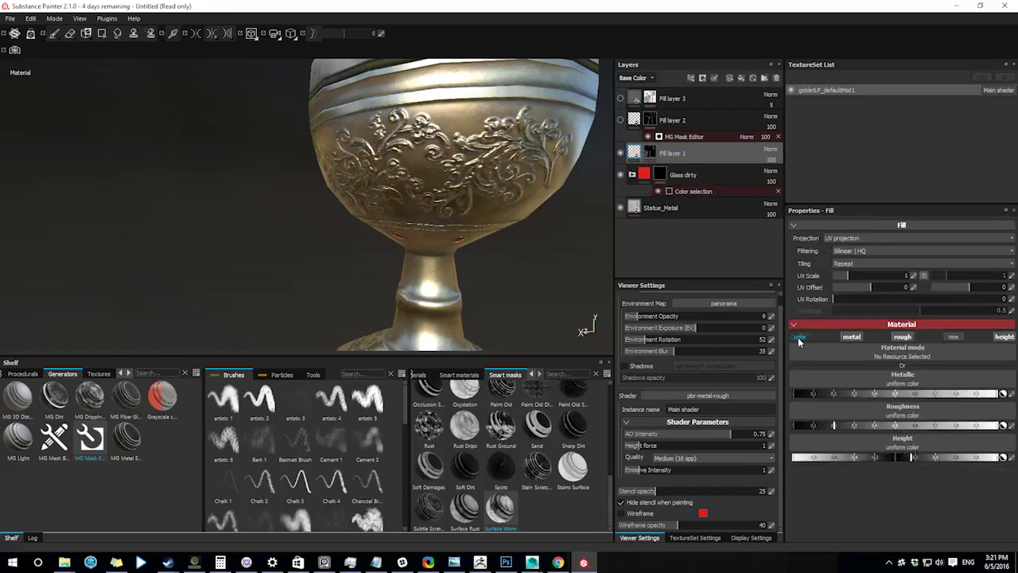
left_click_drag(477, 227, 429, 253, "alt")
right_click_drag(429, 253, 293, 263, "alt")
left_click(798, 337)
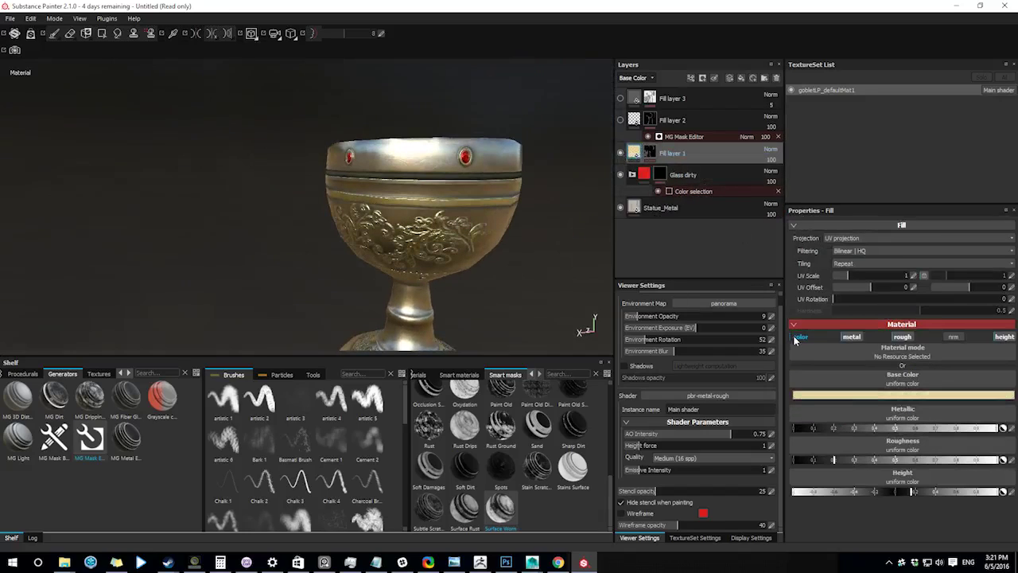
left_click(796, 340)
left_click(797, 340)
Step: Set Fill layer 1's base color to near white
left_click(830, 395)
left_click(773, 368)
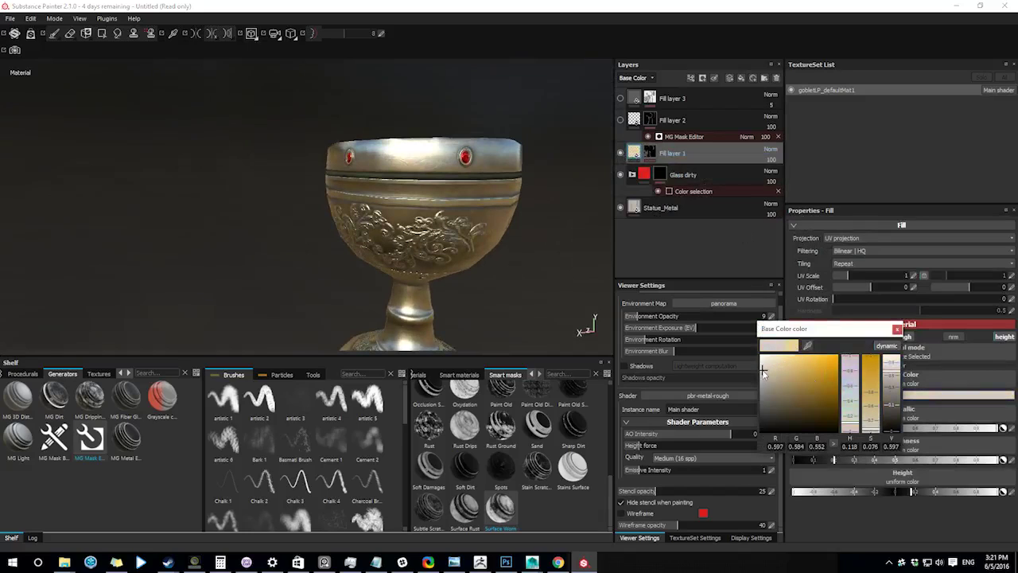
left_click_drag(770, 393, 755, 360)
left_click_drag(503, 163, 367, 227, "alt")
scroll(384, 224, "down", 2)
Step: Show Fill layer 2 and adjust its settings while checking the goblet from several angles
left_click(621, 120)
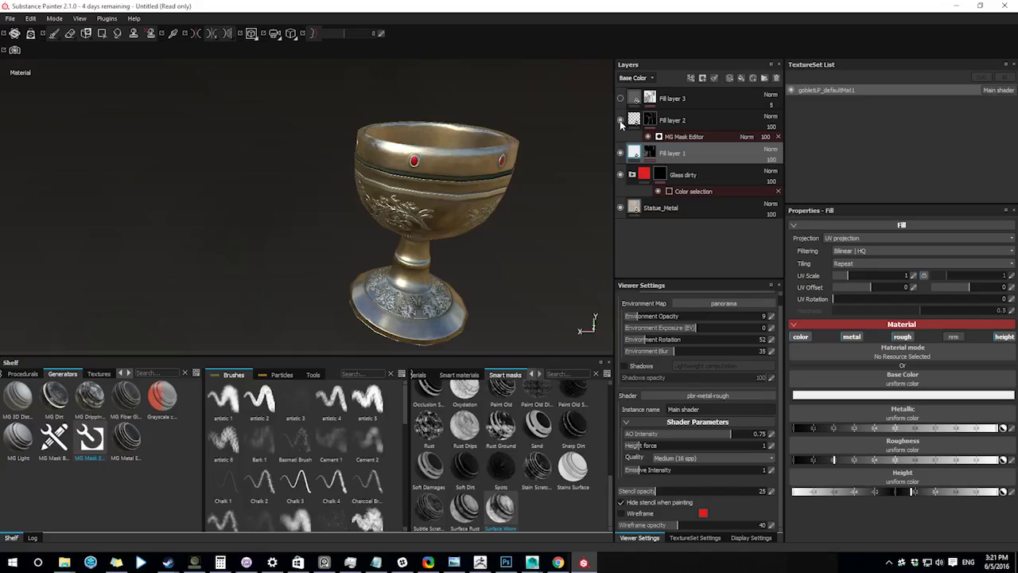
left_click_drag(510, 135, 541, 140, "alt")
left_click(672, 120)
left_click(858, 450)
left_click_drag(527, 210, 457, 195, "alt")
left_click_drag(837, 414, 825, 418)
left_click_drag(851, 403, 941, 400)
left_click_drag(458, 187, 510, 124, "alt")
left_click(851, 451)
left_click_drag(513, 290, 492, 234, "alt")
mouse_move(859, 441)
left_mouse_down()
mouse_move(836, 441)
mouse_move(875, 438)
left_mouse_up()
mouse_move(509, 219)
left_mouse_down("alt")
mouse_move(488, 191)
mouse_move(275, 38)
mouse_move(329, 285)
mouse_move(350, 171)
left_mouse_up("alt")
Step: Show Fill layer 3 and compare the goblet with and without it
left_click(620, 99)
mouse_move(493, 175)
left_mouse_down("alt")
mouse_move(478, 247)
mouse_move(510, 159)
left_mouse_up("alt")
left_click(666, 100)
left_click(650, 97)
left_click(620, 99)
left_click(621, 99)
Step: Remove the existing effect from Fill layer 3's mask and turn off the layer's color channel, leaving only roughness
left_click(778, 114)
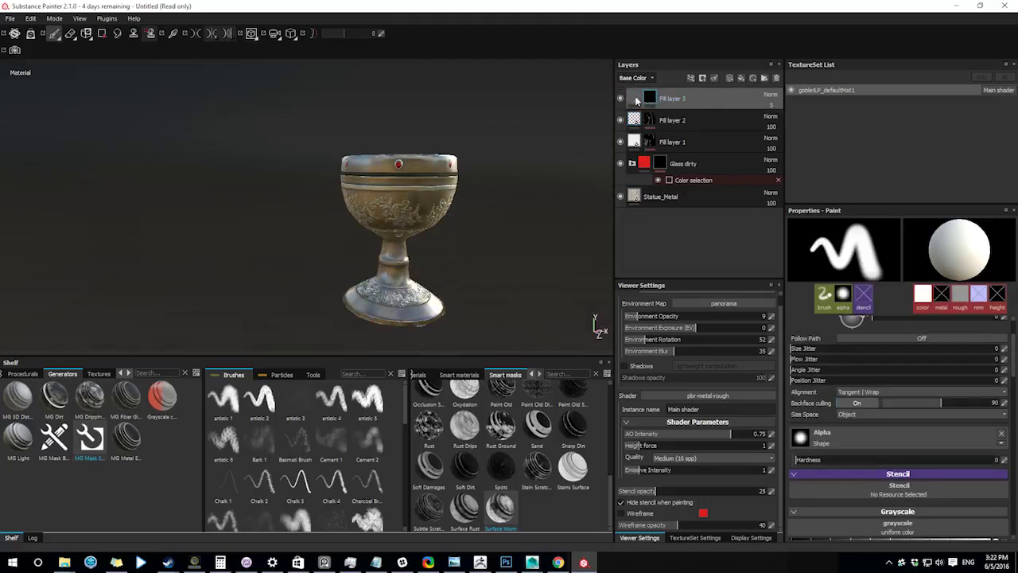
left_click(635, 99)
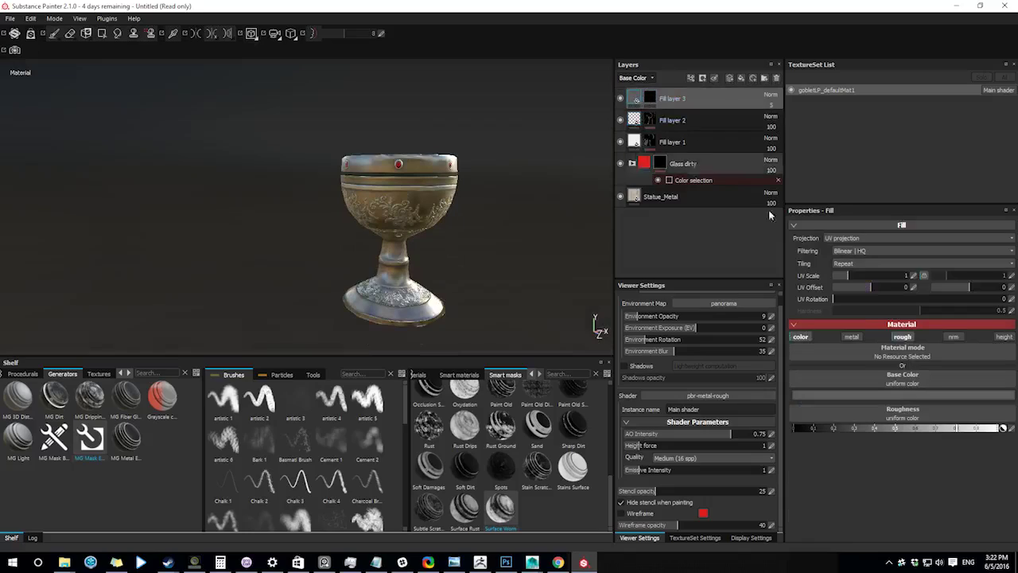
left_click(800, 336)
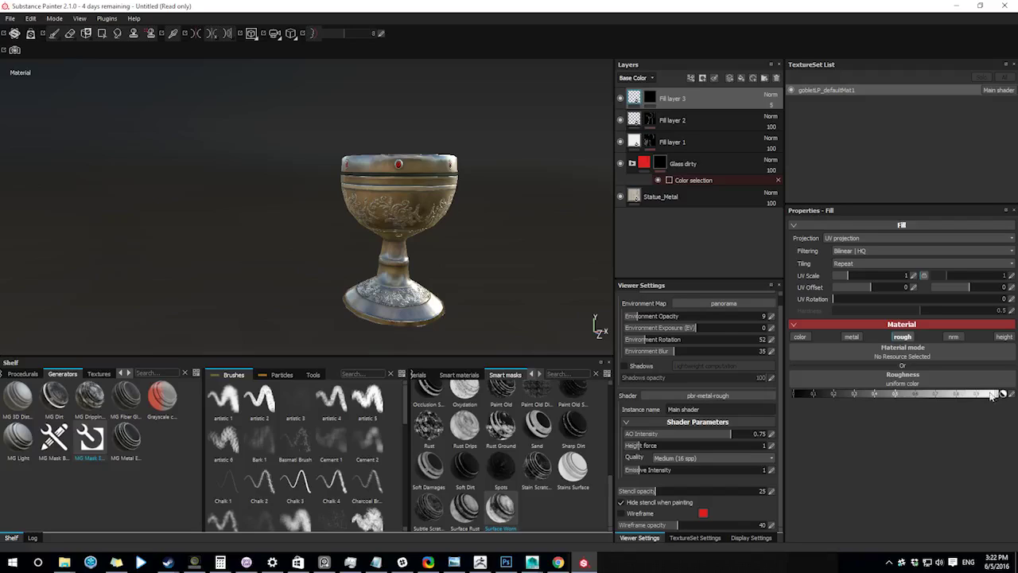
Step: Add an MG Mask Editor generator to Fill layer 3's mask and set its Position Gradient to 1
left_click(650, 98)
mouse_move(450, 189)
right_mouse_down("alt")
mouse_move(478, 161)
mouse_move(509, 151)
right_mouse_up("alt")
left_click_drag(509, 151, 485, 167, "alt")
right_click(650, 98)
left_click(685, 334)
left_click_drag(813, 232, 826, 238)
middle_click_drag(581, 253, 562, 220, "alt")
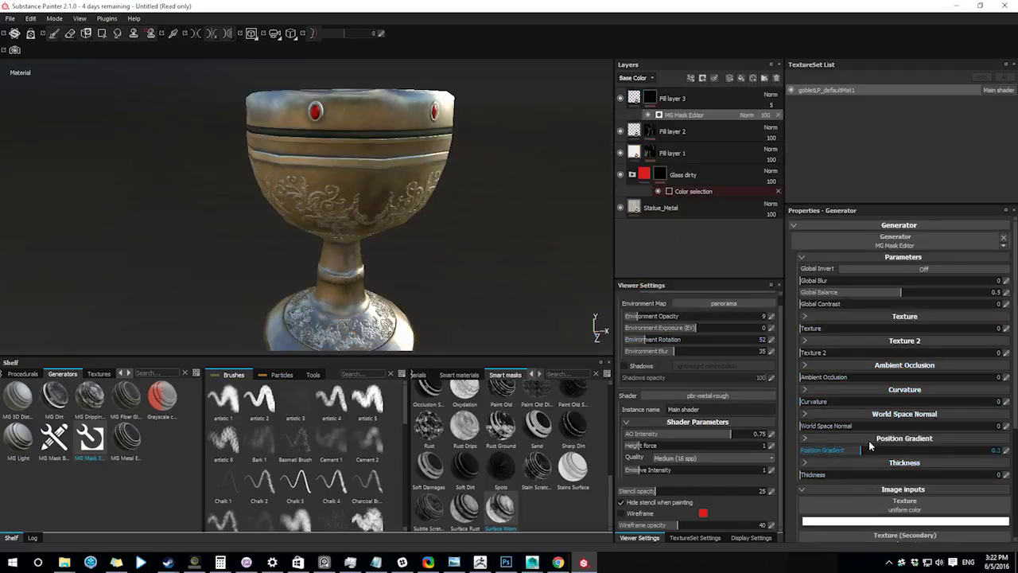
left_click_drag(873, 447, 949, 439)
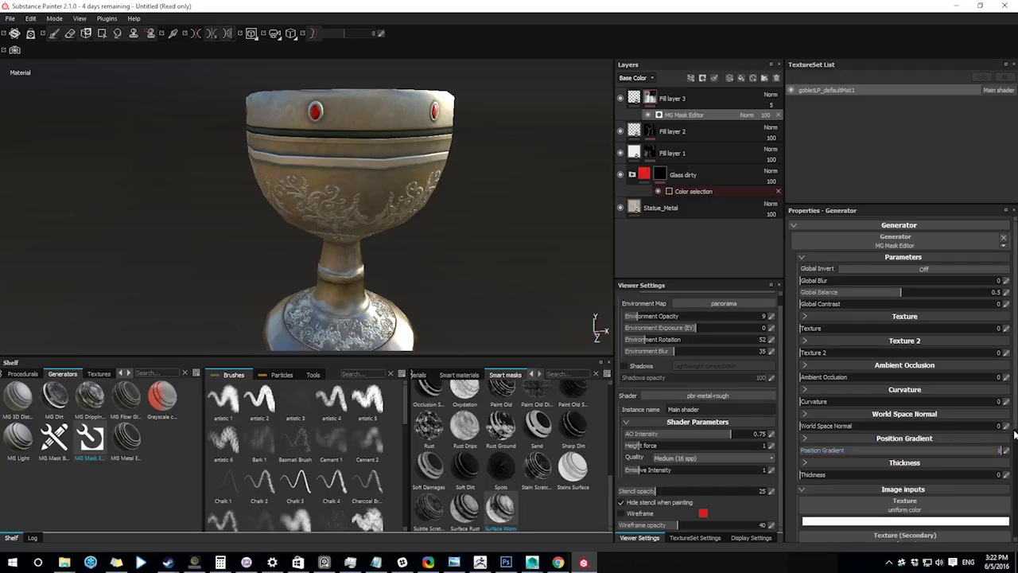
left_click_drag(509, 266, 398, 308, "alt")
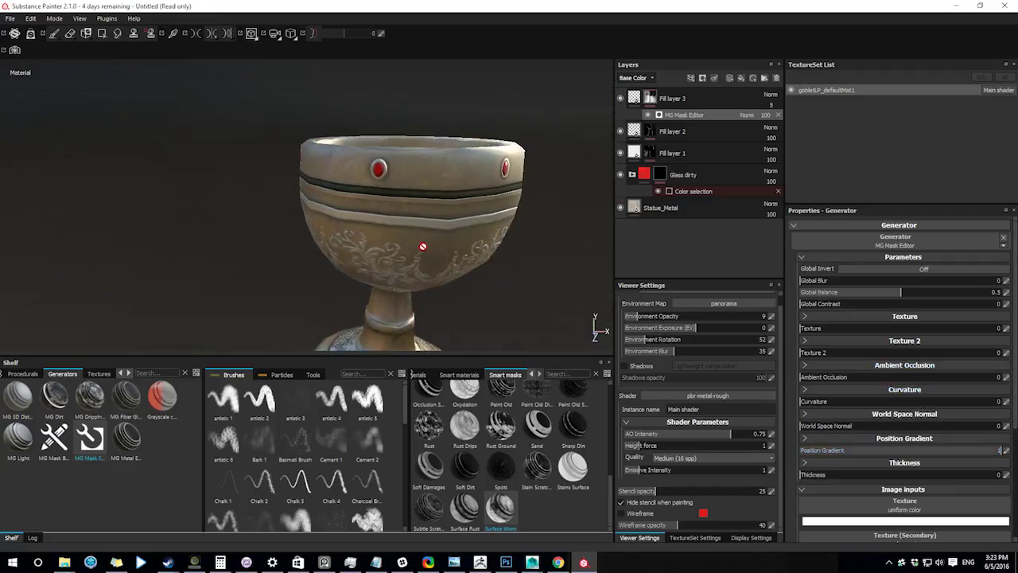
Step: Invert the mask generator's position gradient and lower its balance
left_click(832, 438)
scroll(405, 164, "down", 3)
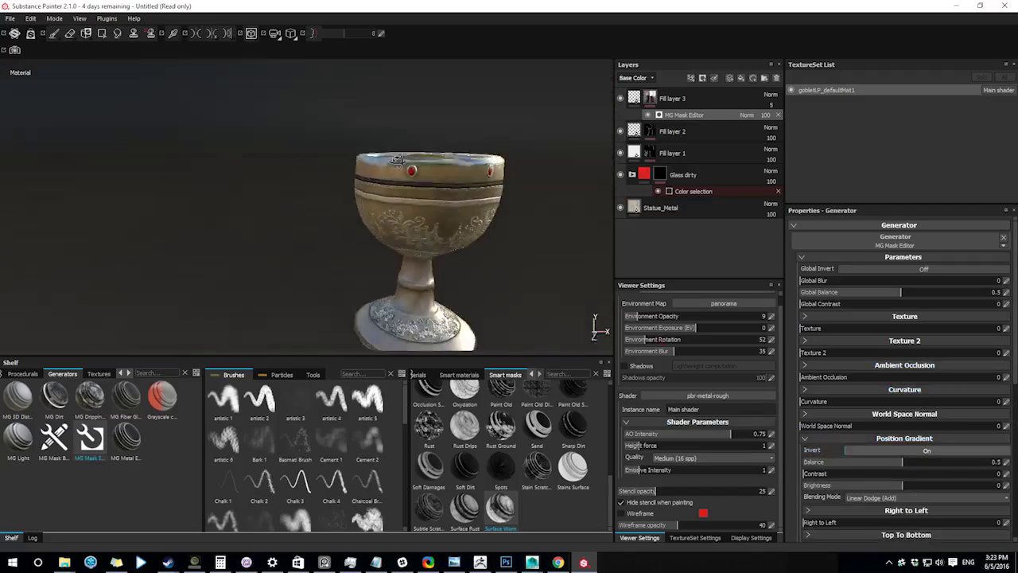
left_click_drag(405, 164, 438, 163, "alt")
mouse_move(894, 462)
left_mouse_down()
mouse_move(924, 462)
mouse_move(836, 452)
left_mouse_up()
left_click_drag(509, 199, 541, 207, "alt")
Step: Set Fill layer 3's roughness to the maximum and its Base Color opacity to 100
left_click(635, 97)
left_click(1002, 392)
left_click(771, 106)
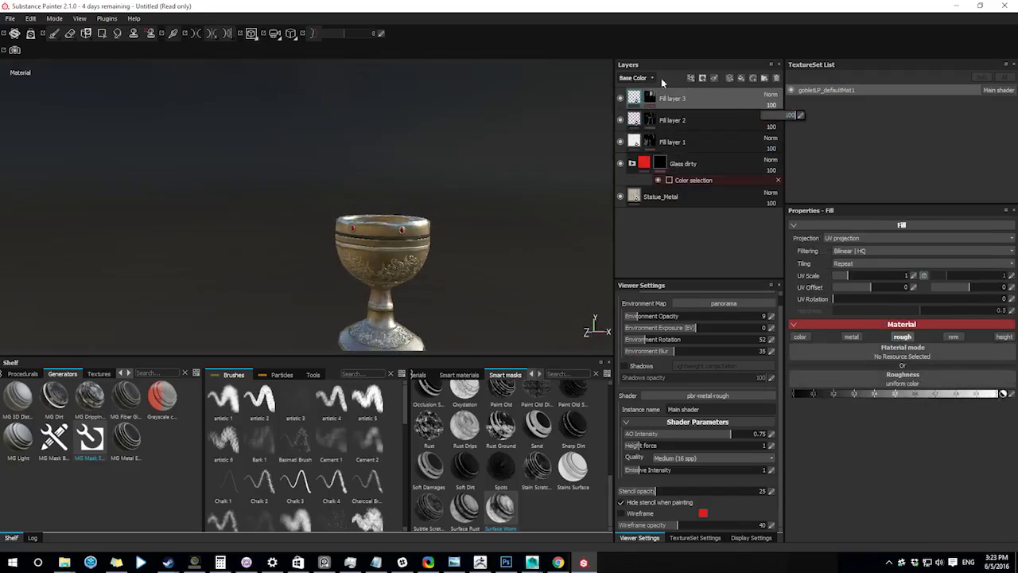
Step: Show the stack's Roughness channel and set Fill layer 3's opacity to 28
left_click(646, 78)
left_click(641, 105)
left_click(771, 105)
left_click_drag(461, 183, 416, 230, "alt")
right_click_drag(416, 230, 517, 199, "alt")
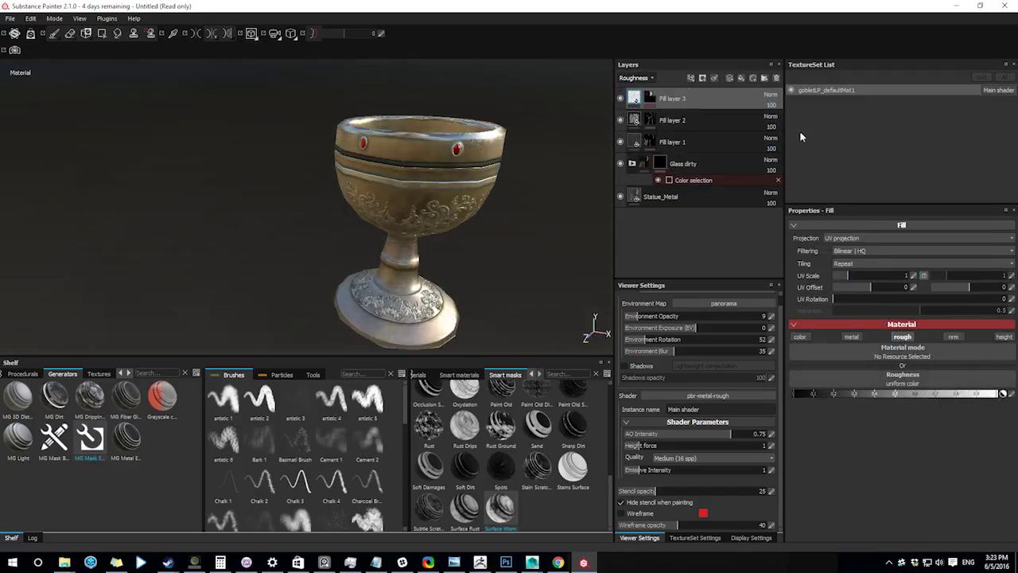
left_click(771, 105)
left_click_drag(795, 118, 769, 120)
left_click_drag(414, 191, 383, 235, "alt")
scroll(666, 357, "up", 1)
Step: Switch the environment map to bonifacio_street, with environment opacity 29 and rotation 310
left_click(690, 310)
left_click(740, 335)
left_click_drag(452, 209, 372, 191, "alt")
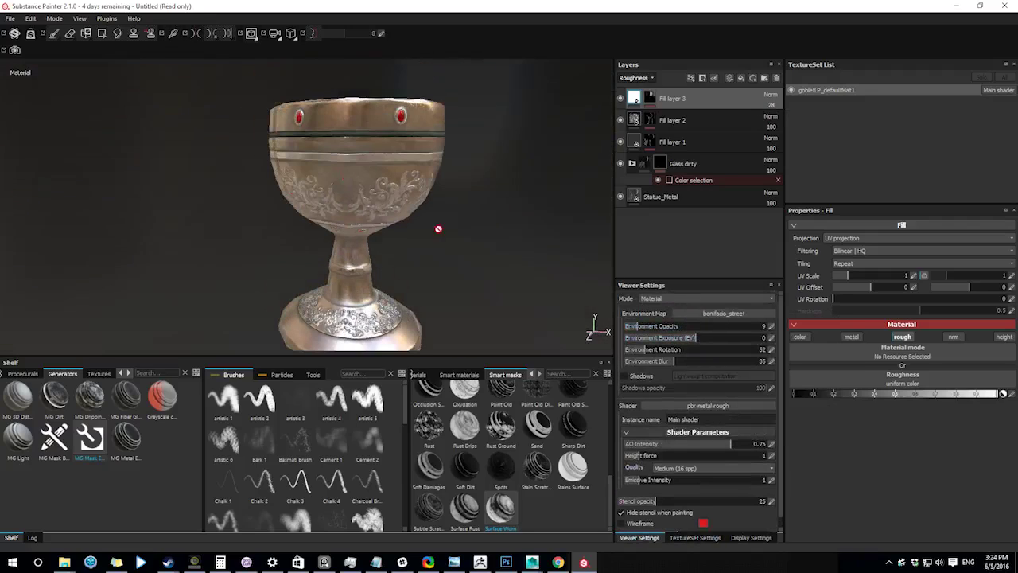
middle_click_drag(233, 239, 257, 200, "alt")
left_click_drag(257, 199, 275, 209, "alt")
left_click_drag(638, 326, 666, 327)
left_click_drag(386, 207, 358, 214, "alt")
right_click_drag(359, 214, 334, 195, "alt")
left_click_drag(144, 203, 215, 189, "alt")
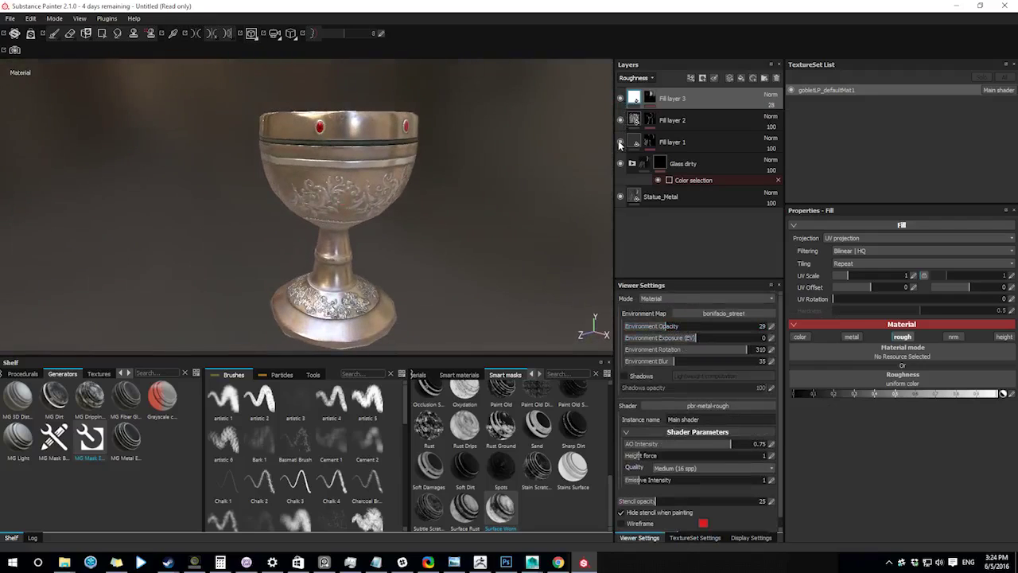
Step: Check the lower layers' visibility and adjust the Statue_Metal midtones color to a warm grey-brown
left_click(621, 163)
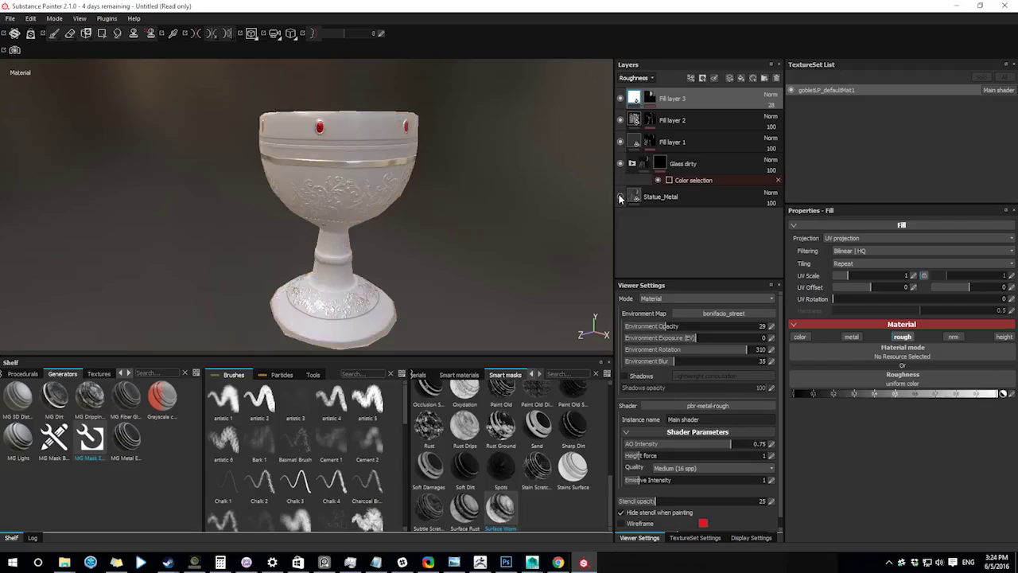
left_click(652, 197)
left_click(874, 435)
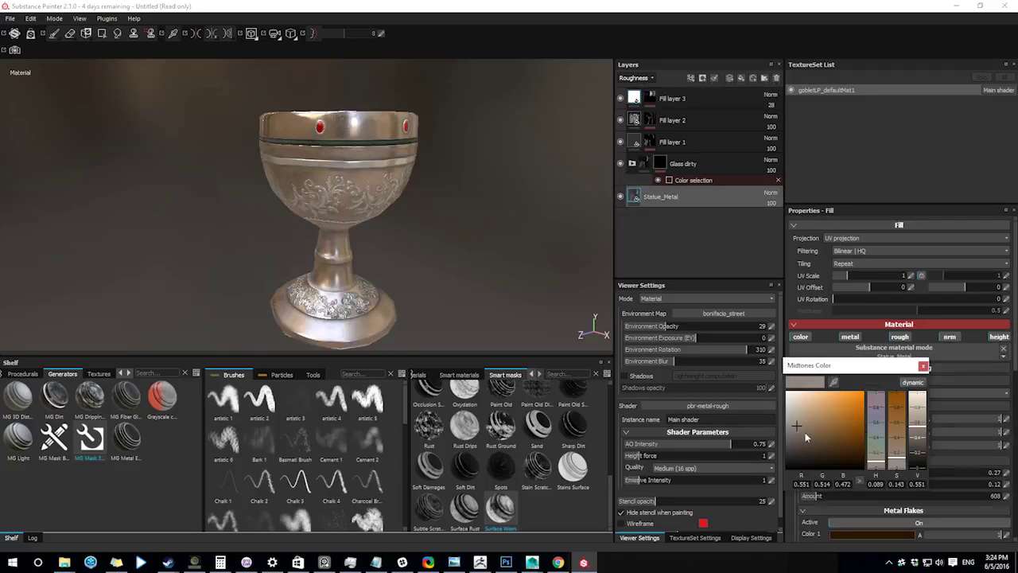
left_click(806, 429)
left_click_drag(805, 429, 800, 424)
Step: Set Fill layer 1's base color to a pale gold
left_click(676, 142)
left_click(947, 396)
left_click_drag(837, 429, 837, 422)
Step: Switch the environment map to glazed_patio and preview the goblet in the enlarged viewport
left_click_drag(772, 360, 762, 363)
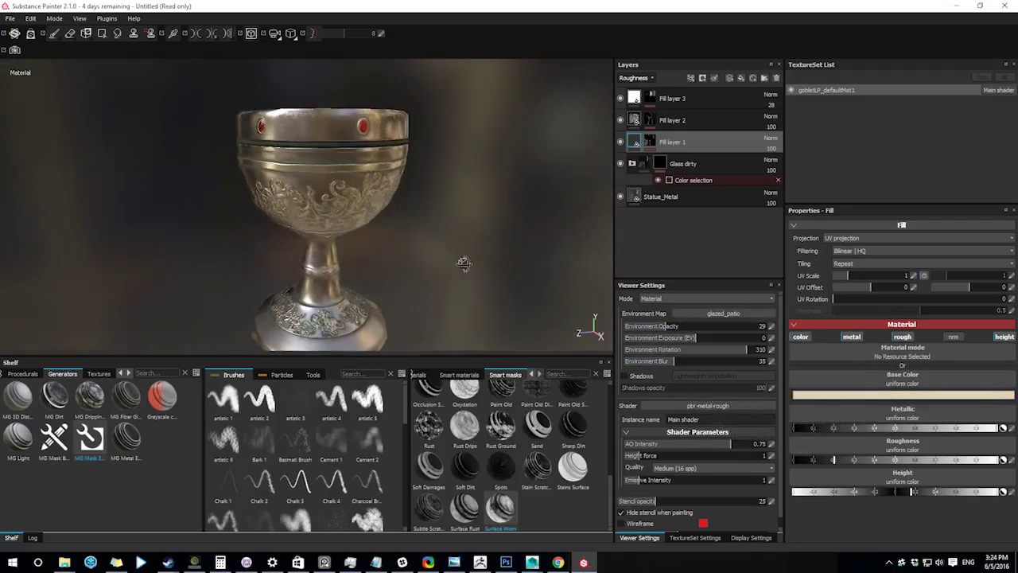
left_click_drag(462, 266, 272, 255, "alt")
key("Tab")
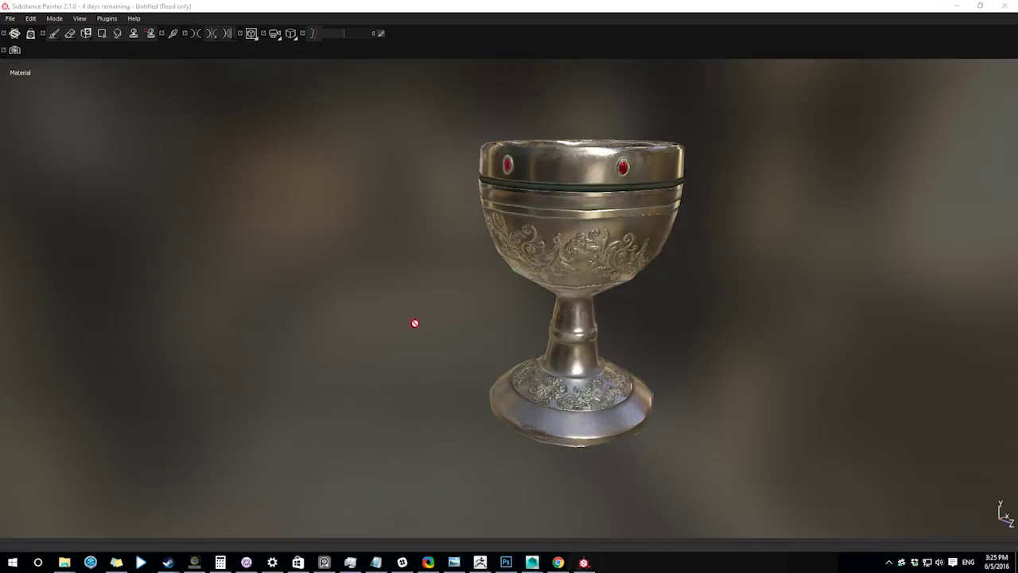
key("Tab")
Step: Activate post effects and enable antialiasing, vignette and glare with the Filter Cross Screen Spectral shape
left_click(743, 539)
left_click(670, 356)
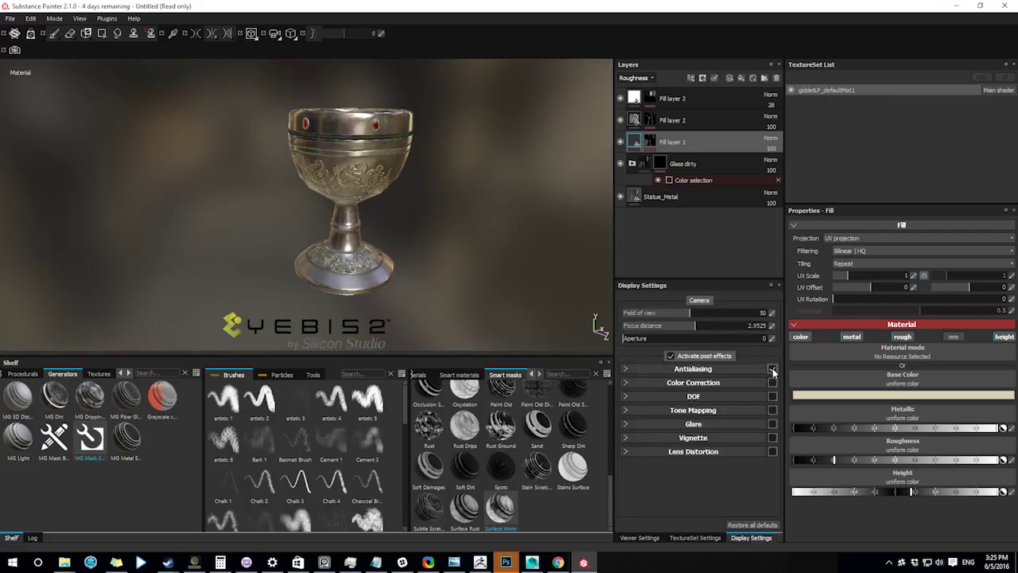
left_click(772, 439)
left_click(773, 423)
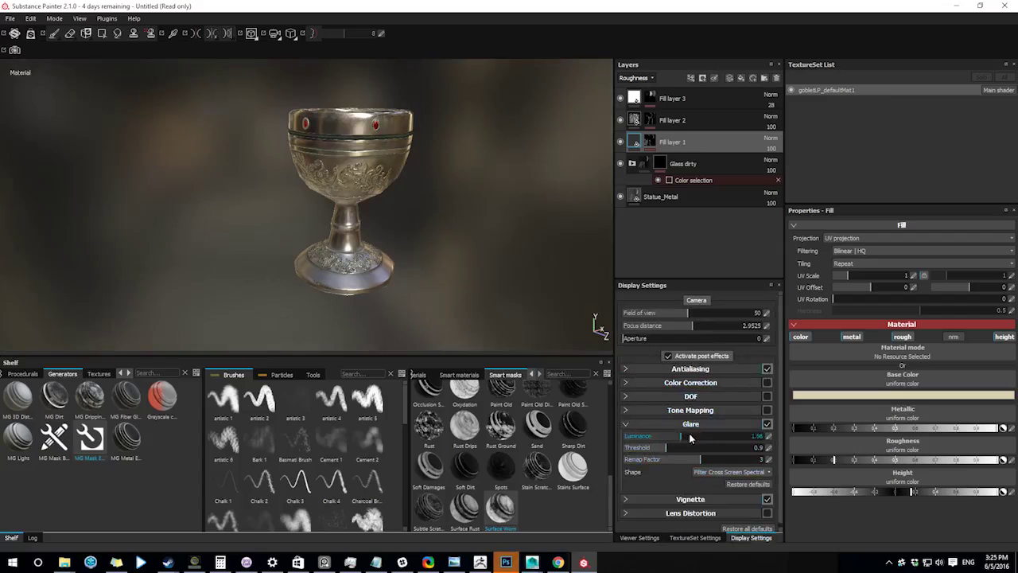
Step: Frame the whole goblet in the enlarged viewport and capture a screenshot of it
key("Tab")
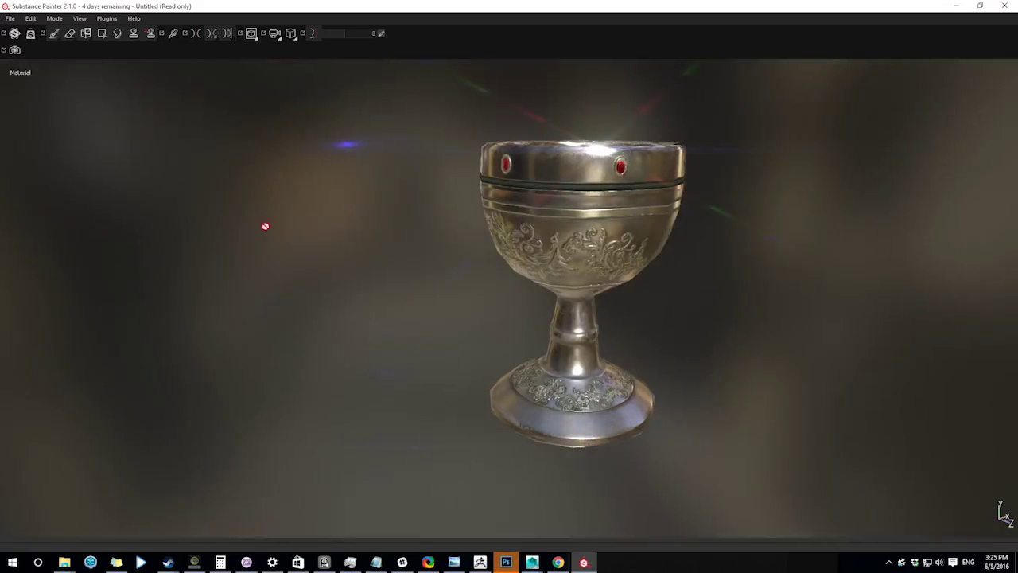
mouse_move(278, 225)
left_mouse_down("alt")
mouse_move(445, 302)
mouse_move(415, 330)
mouse_move(374, 325)
mouse_move(446, 318)
mouse_move(417, 322)
left_mouse_up("alt")
right_click_drag(340, 321, 316, 290, "alt")
middle_click_drag(316, 290, 374, 311, "alt")
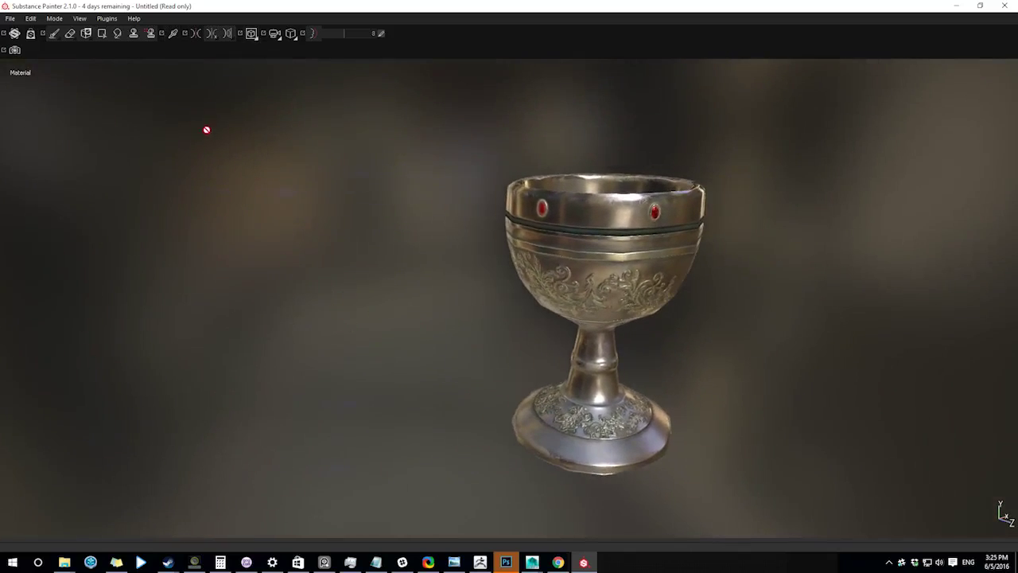
key("ctrl+Print")
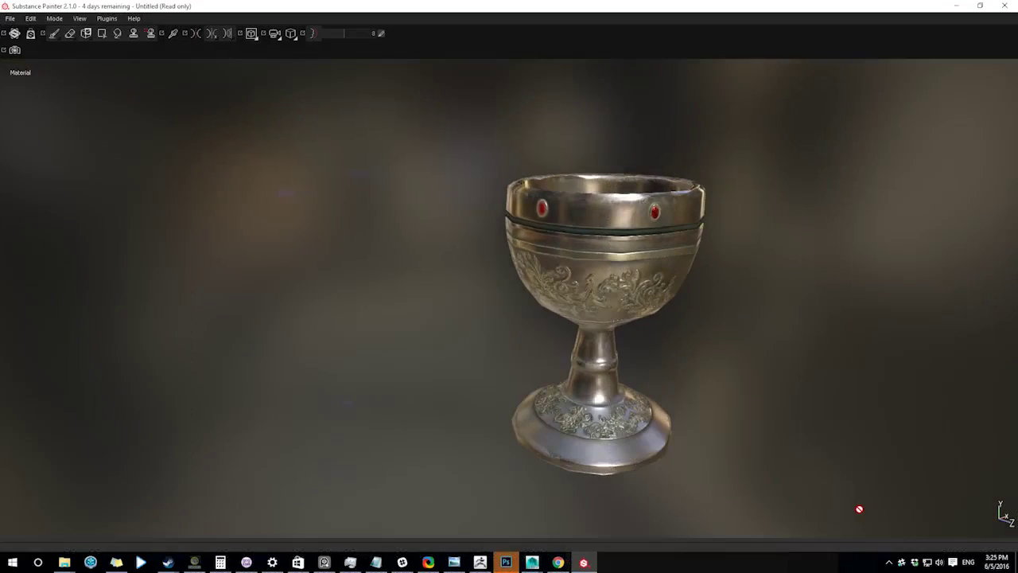